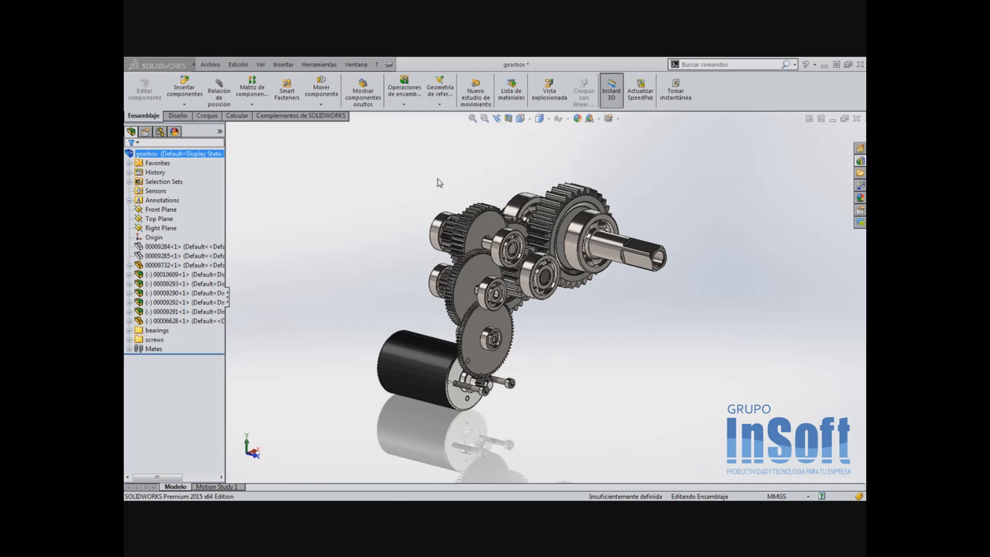
Step: Show the two hidden housing components 00009284 and 00009285 in the gearbox assembly
{"action": "left_click", "coordinate": [199, 249]}
{"action": "left_click", "coordinate": [200, 255], "text": "ctrl"}
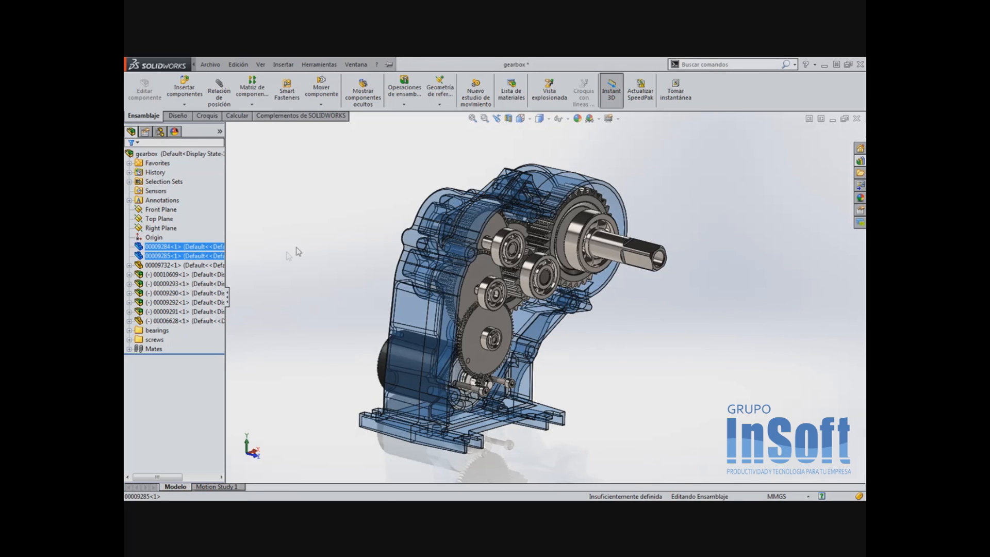
{"action": "mouse_move", "coordinate": [322, 230]}
{"action": "middle_mouse_down"}
{"action": "mouse_move", "coordinate": [347, 239]}
{"action": "mouse_move", "coordinate": [327, 232]}
{"action": "middle_mouse_up"}
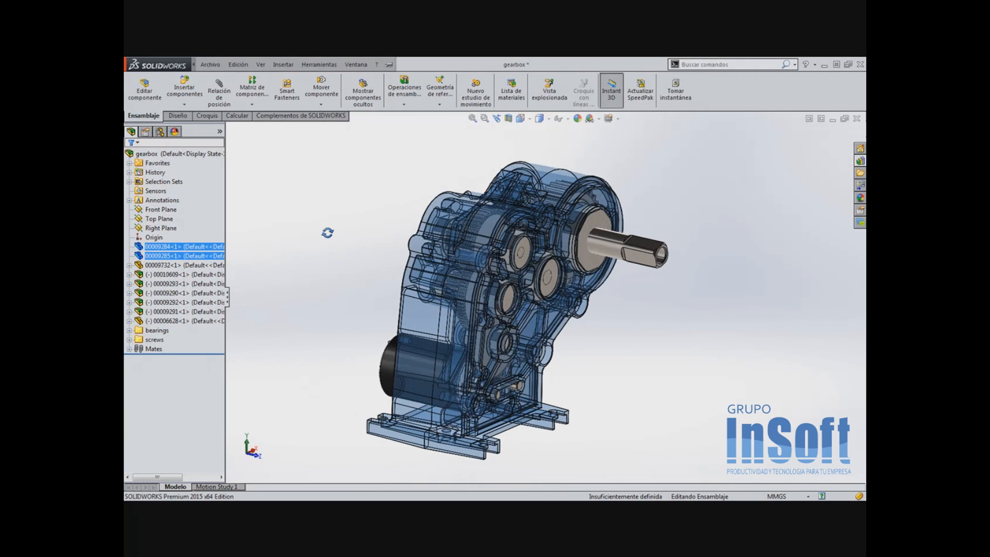
{"action": "right_click", "coordinate": [211, 251]}
{"action": "left_click", "coordinate": [241, 220]}
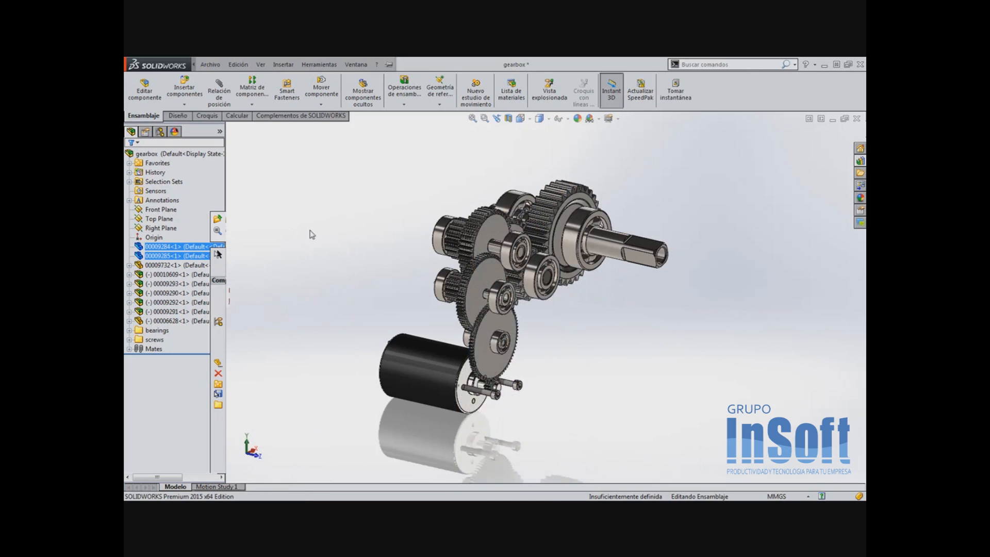
{"action": "middle_click_drag", "start_coordinate": [323, 240], "coordinate": [324, 238]}
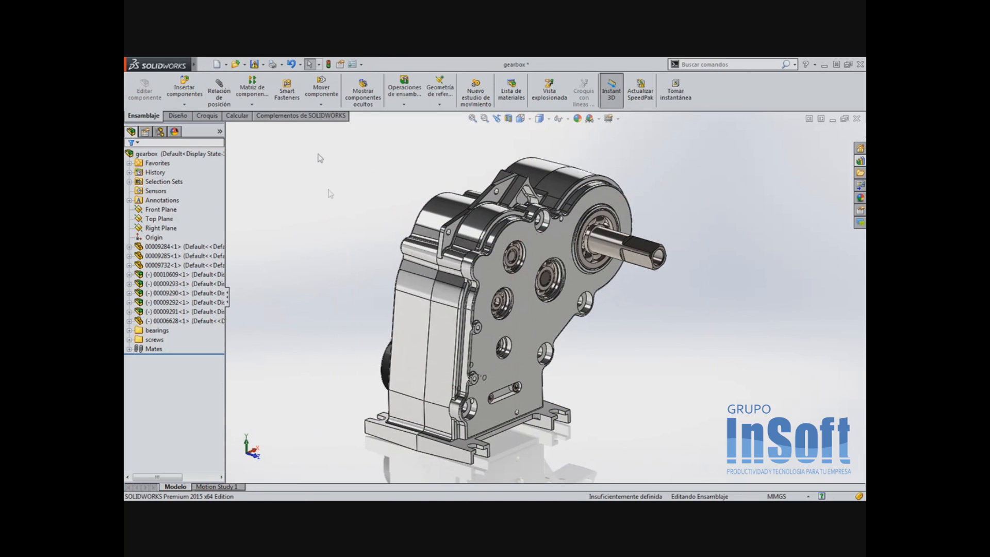
{"action": "middle_click_drag", "start_coordinate": [343, 233], "coordinate": [336, 232]}
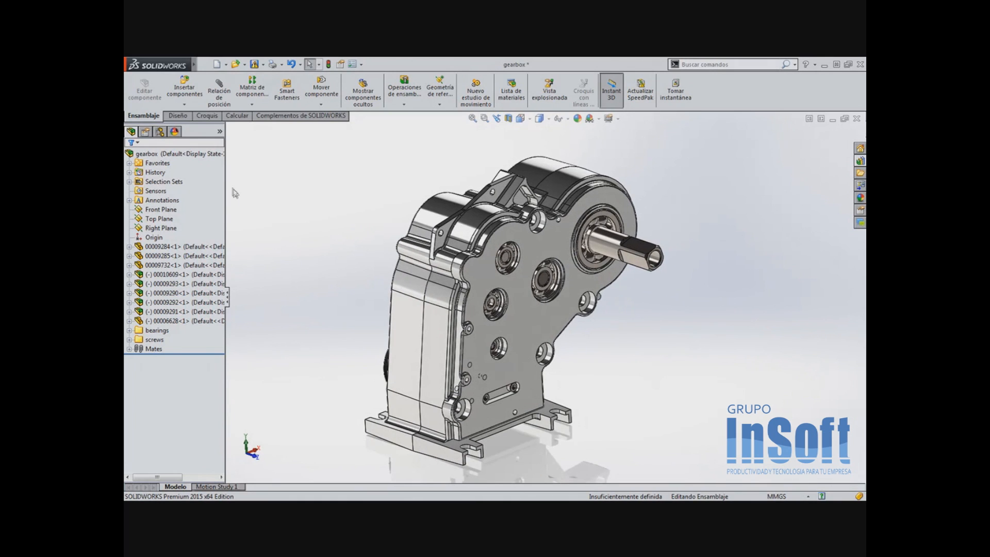
Step: Isolate the components joined by the favorite Coincident4 mate
{"action": "left_click", "coordinate": [130, 163]}
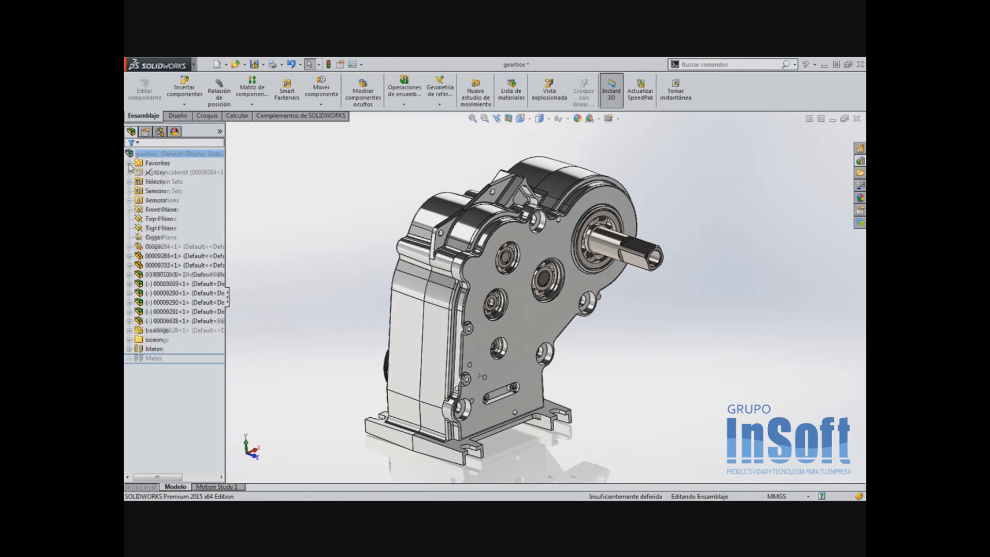
{"action": "left_click", "coordinate": [165, 172]}
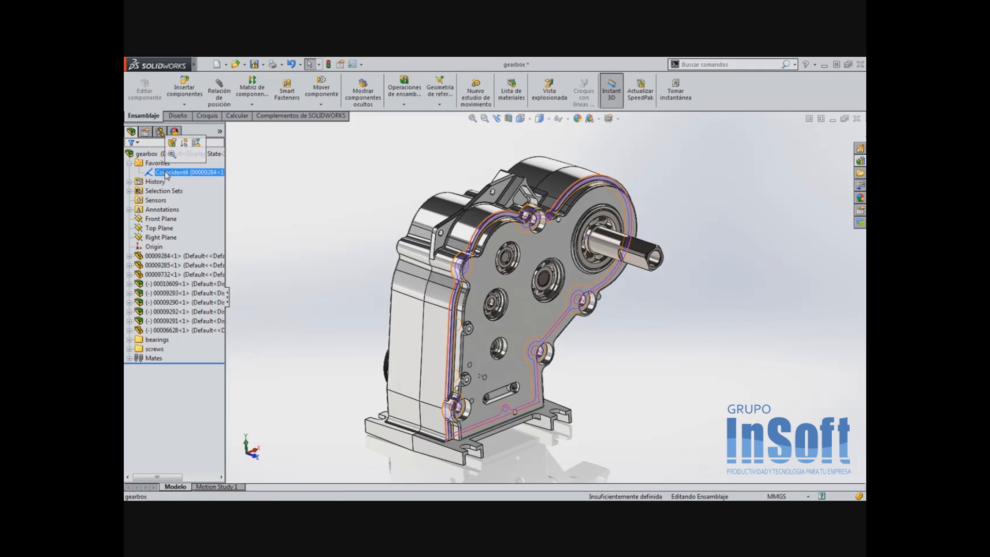
{"action": "right_click", "coordinate": [164, 172]}
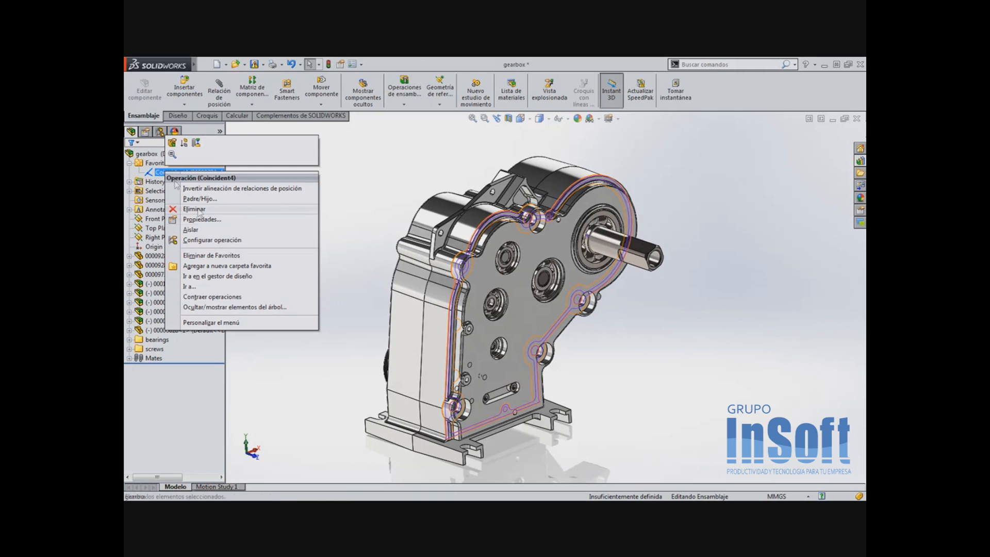
{"action": "left_click", "coordinate": [215, 230]}
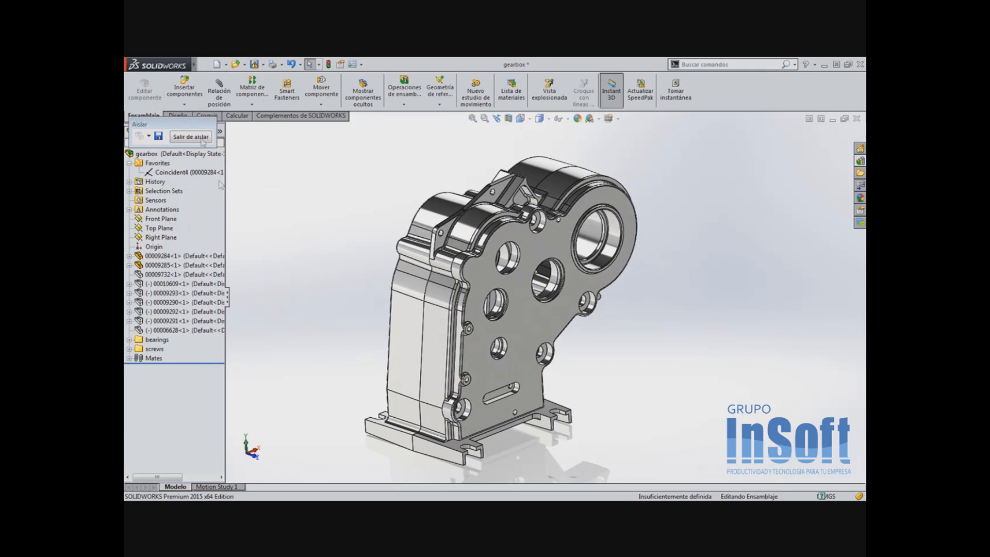
{"action": "left_click", "coordinate": [237, 65]}
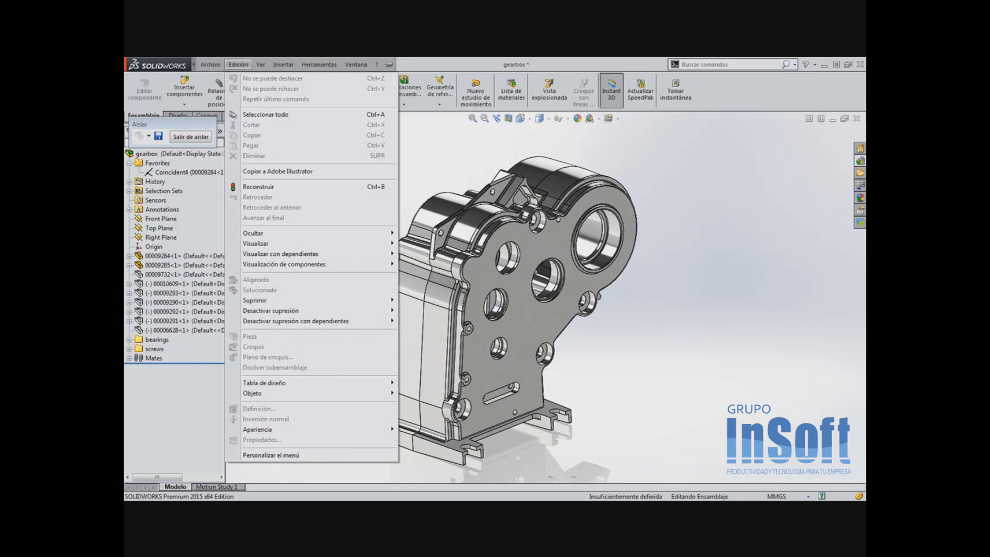
{"action": "key", "text": "Escape"}
Step: Orient the view normal to the front cover's outer face and open the cover part 00009285 in its own window
{"action": "left_click", "coordinate": [515, 330]}
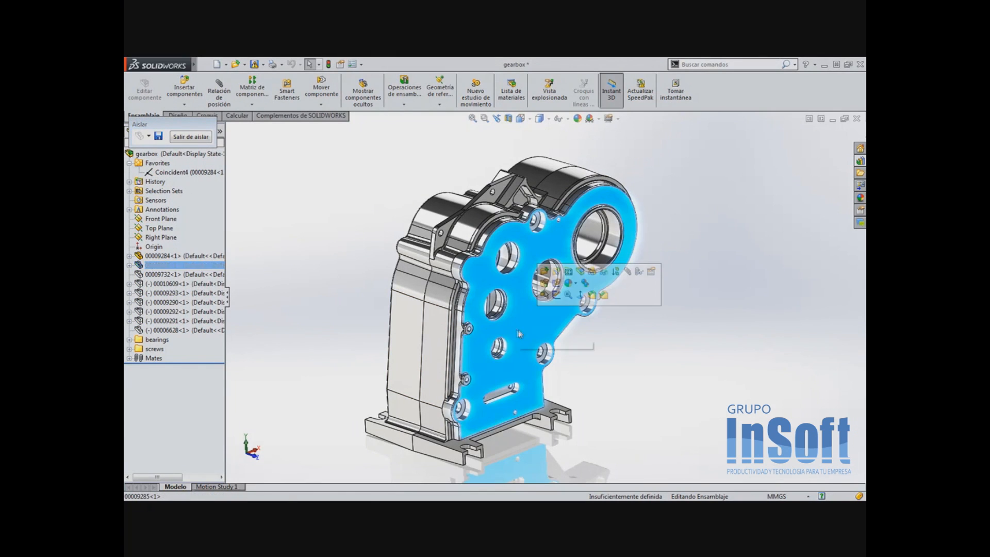
{"action": "left_click", "coordinate": [556, 295]}
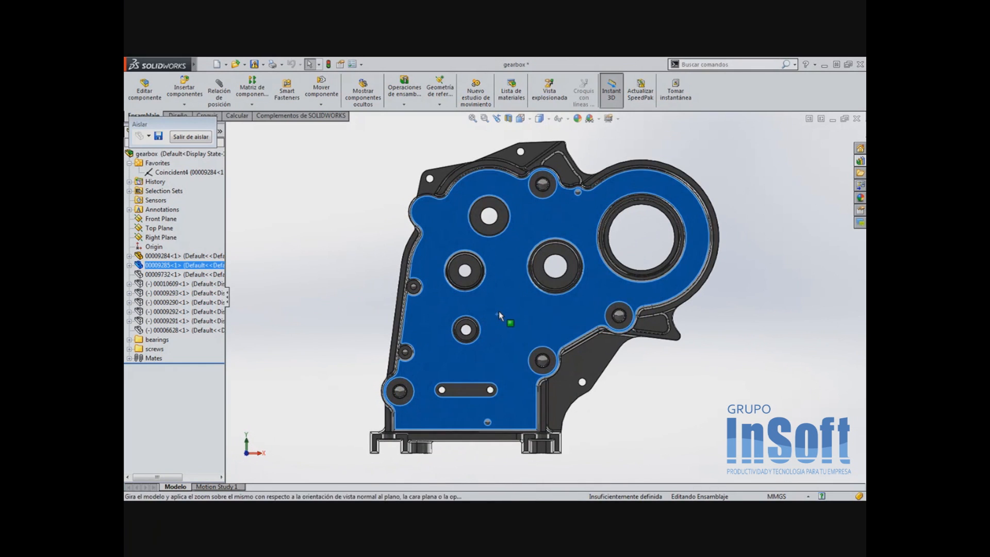
{"action": "right_click", "coordinate": [499, 311]}
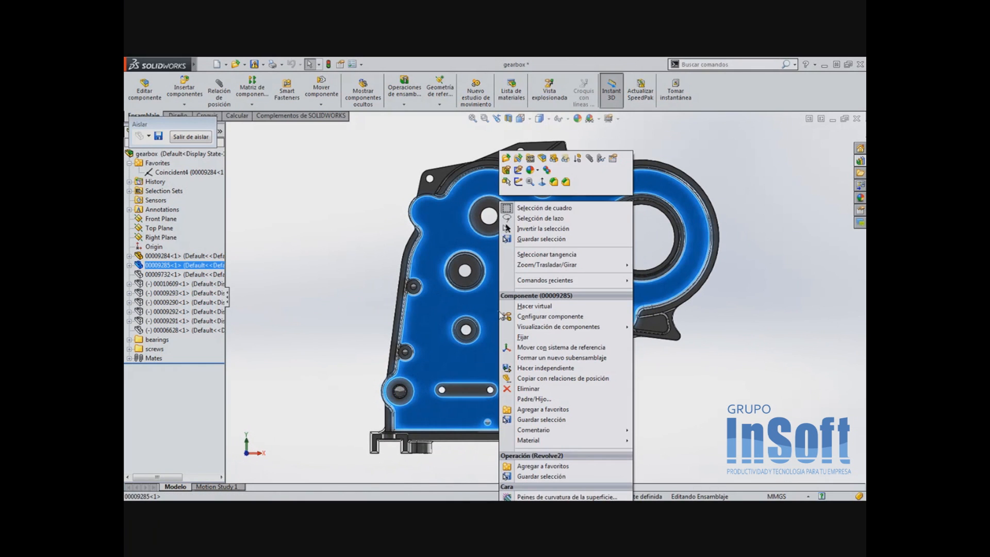
{"action": "left_click", "coordinate": [518, 166]}
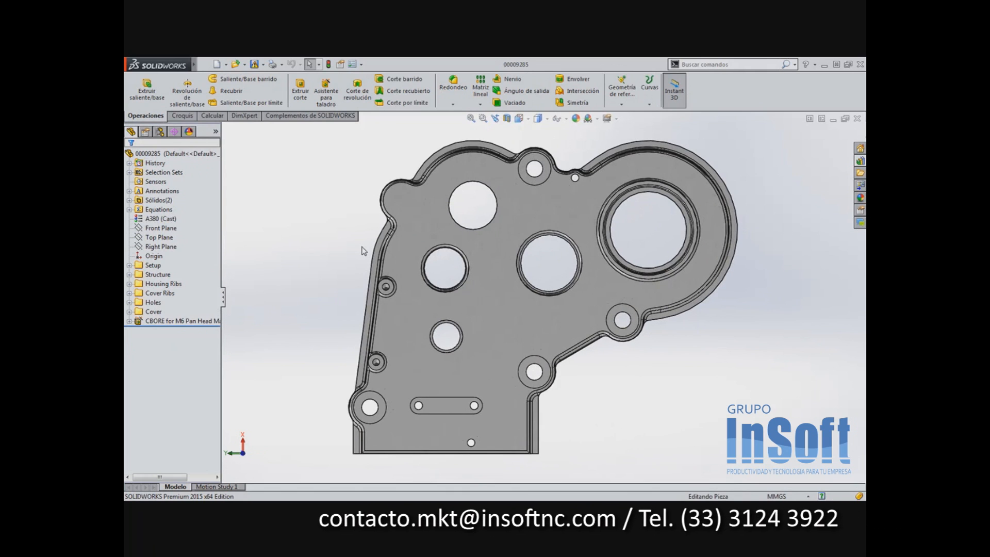
Step: Restrict selection to faces and box-select the recessed slot's face and the counterbore face below the large bore
{"action": "right_click", "coordinate": [727, 344]}
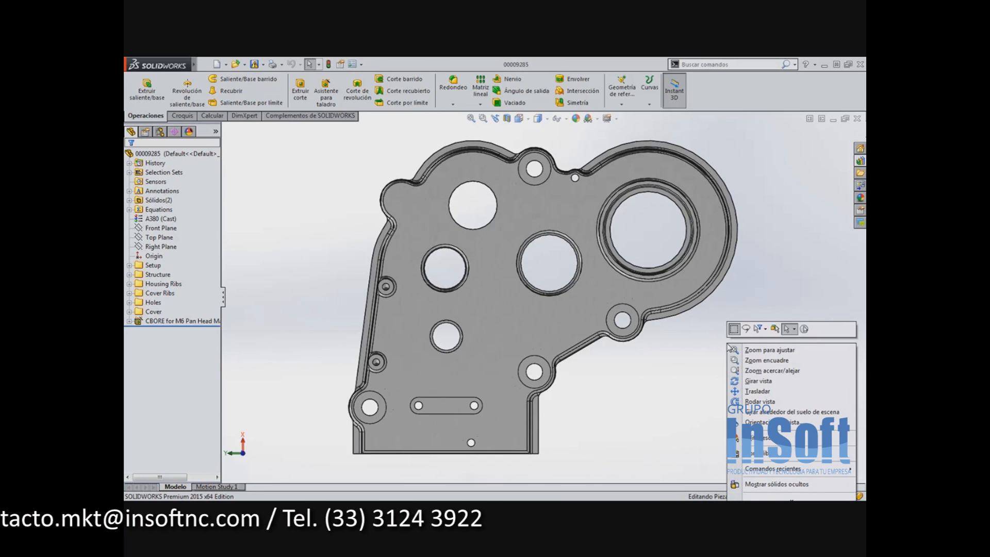
{"action": "left_click", "coordinate": [759, 329]}
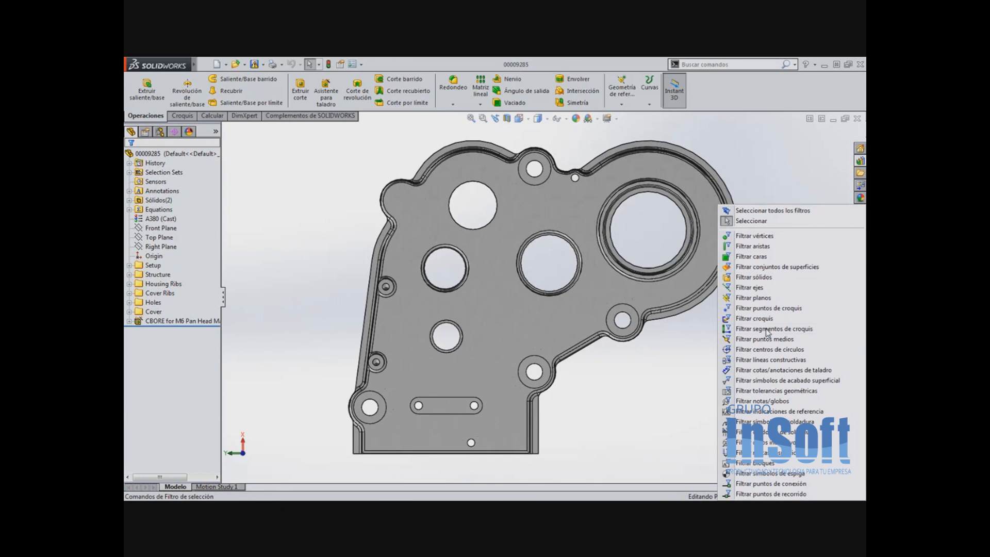
{"action": "left_click", "coordinate": [752, 257]}
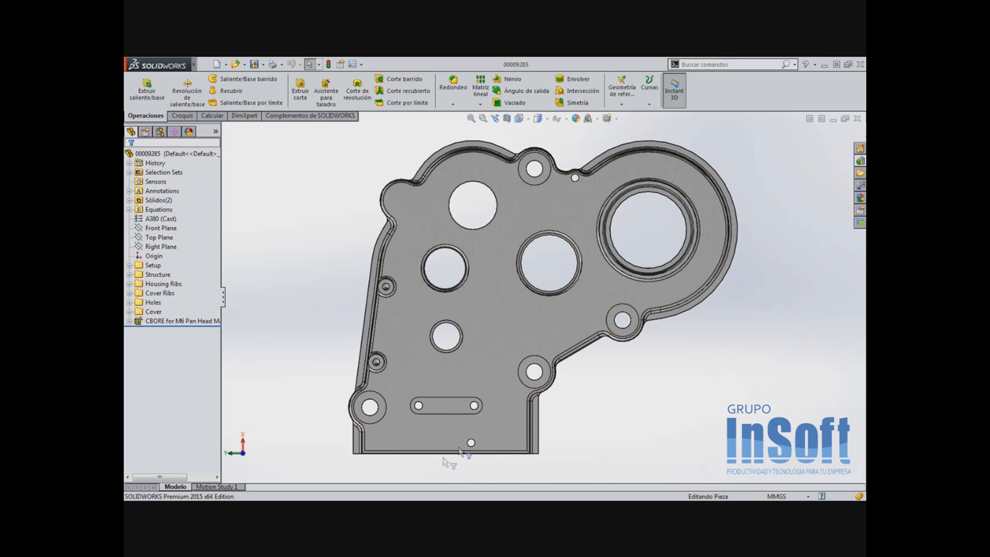
{"action": "left_click_drag", "start_coordinate": [390, 459], "coordinate": [496, 365]}
{"action": "left_click_drag", "start_coordinate": [612, 386], "coordinate": [665, 288]}
{"action": "middle_click_drag", "start_coordinate": [685, 364], "coordinate": [679, 391]}
Step: Deselect the two faces, restore the previous selection, and clear it again
{"action": "left_click", "coordinate": [652, 367]}
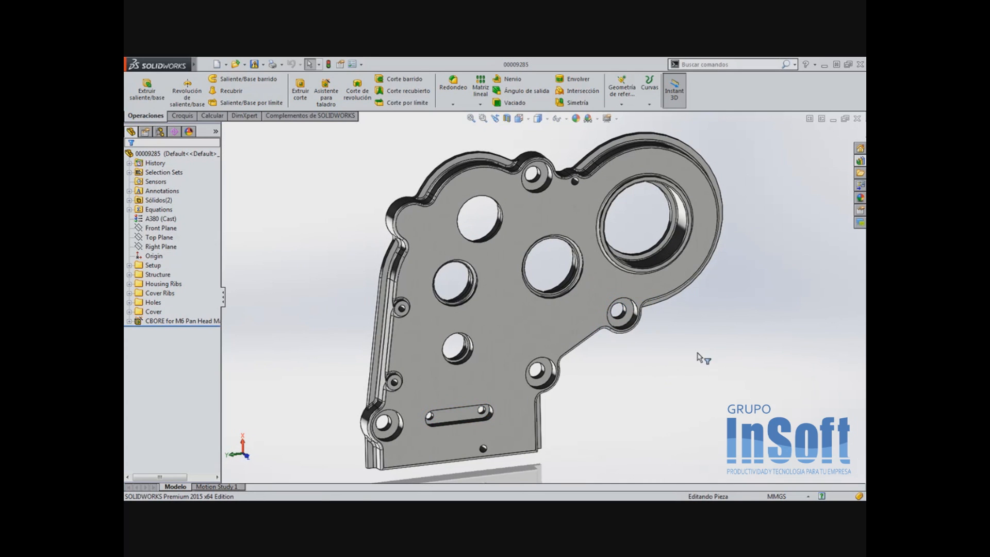
{"action": "right_click", "coordinate": [714, 330]}
{"action": "left_click", "coordinate": [762, 317]}
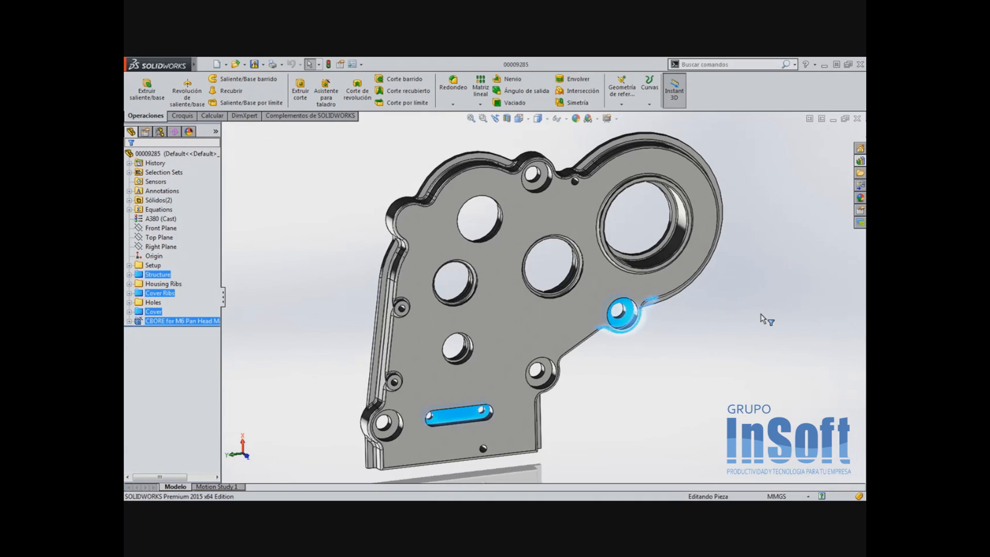
{"action": "right_click", "coordinate": [688, 340]}
{"action": "left_click", "coordinate": [721, 278]}
Step: Turn off the selection filters and expand the Structure folder in the feature tree
{"action": "right_click", "coordinate": [724, 275]}
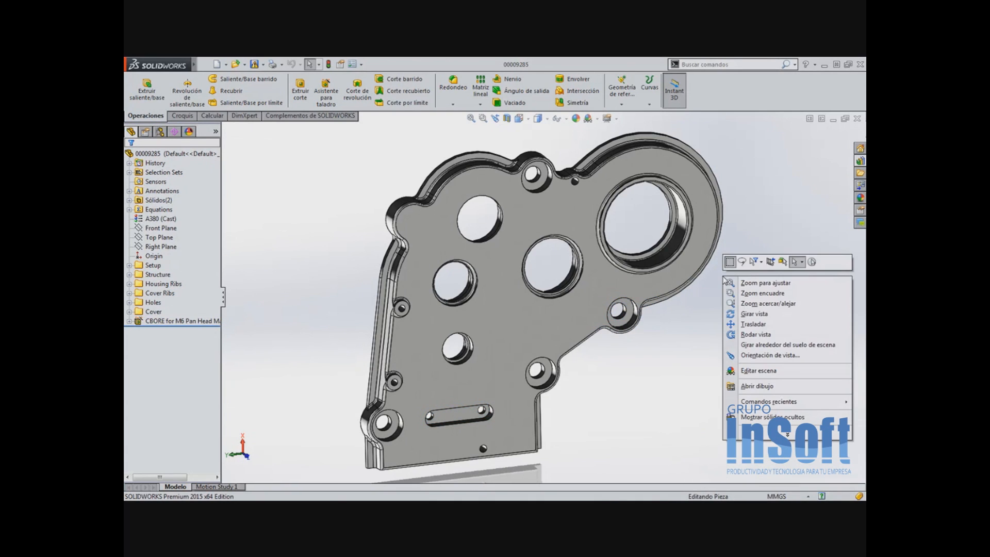
{"action": "left_click", "coordinate": [763, 264]}
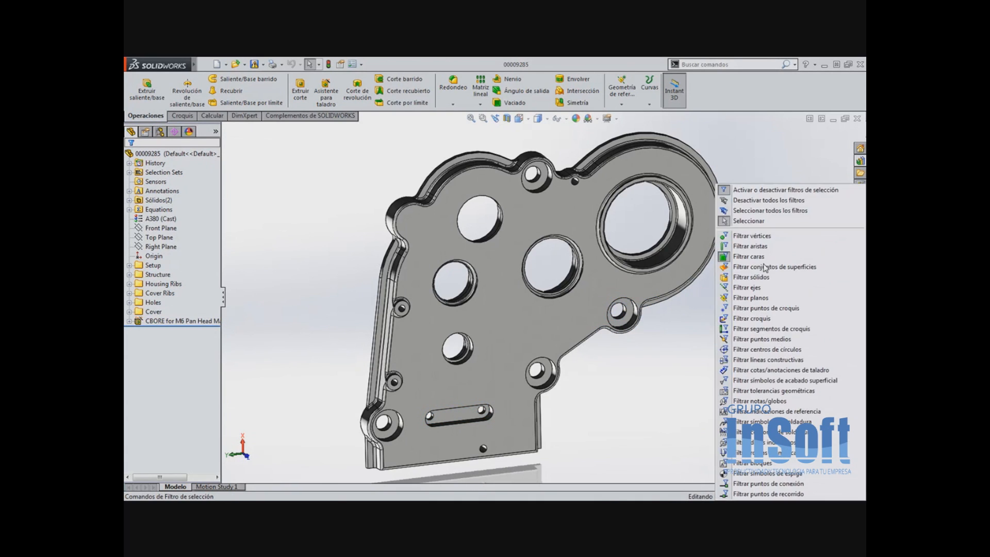
{"action": "left_click", "coordinate": [751, 210]}
{"action": "left_click", "coordinate": [129, 276]}
{"action": "left_click", "coordinate": [173, 358]}
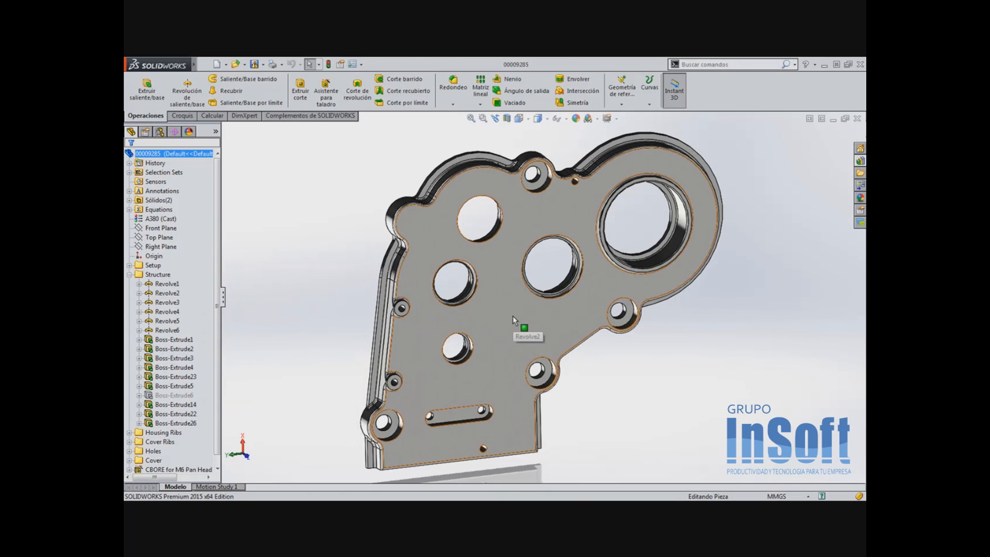
Step: Customize the graphics area's context toolbar by adding the Hole Wizard command from the Operaciones category
{"action": "key", "text": "ctrl+1"}
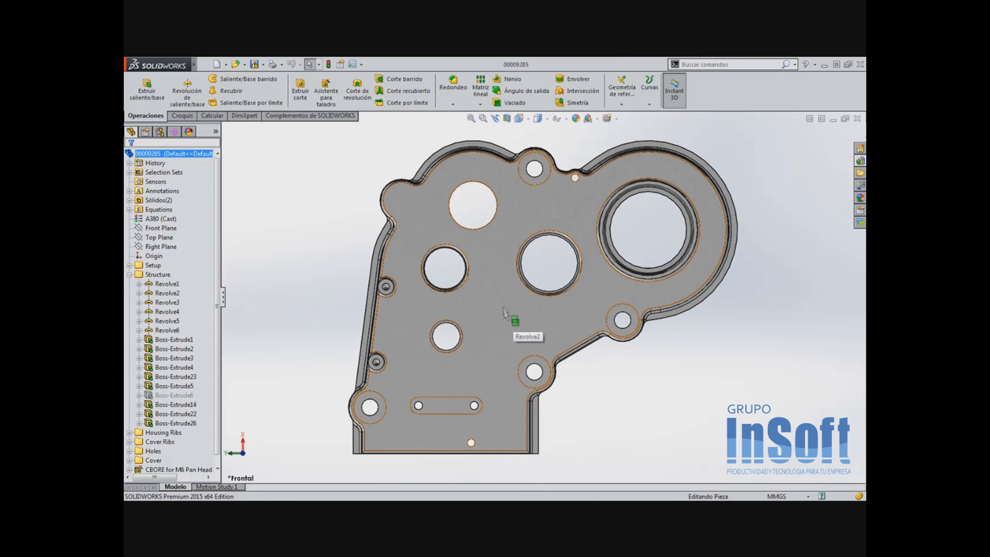
{"action": "right_click", "coordinate": [504, 313]}
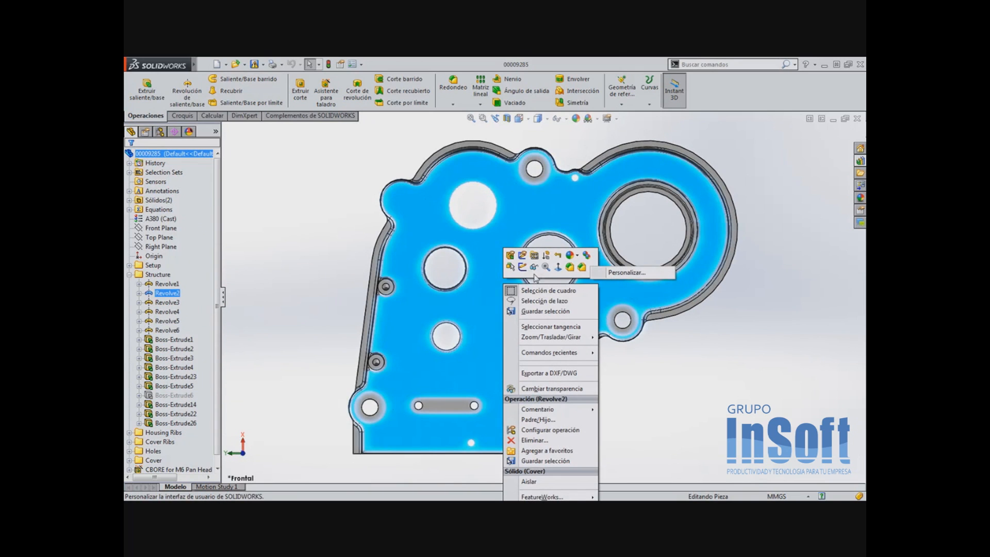
{"action": "left_click", "coordinate": [620, 277]}
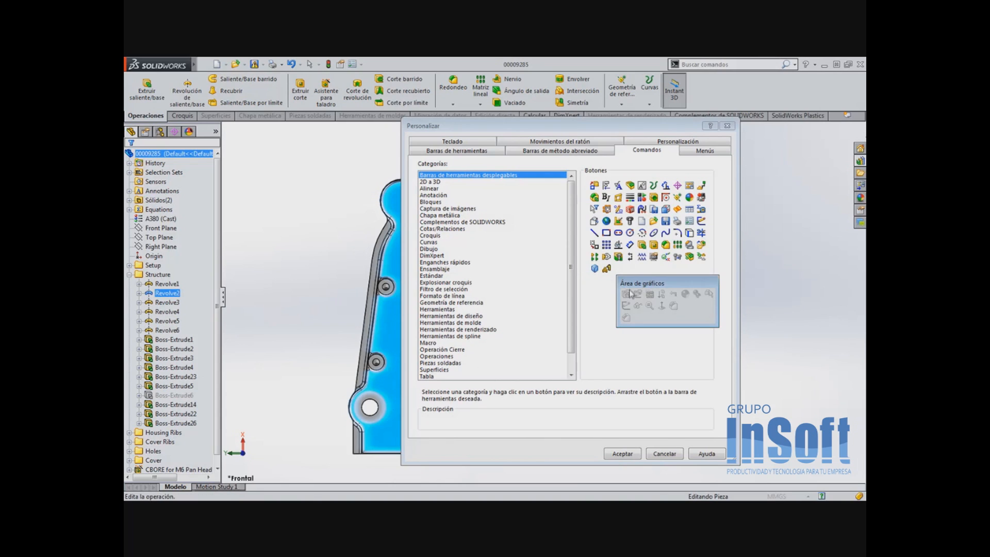
{"action": "left_click", "coordinate": [436, 357]}
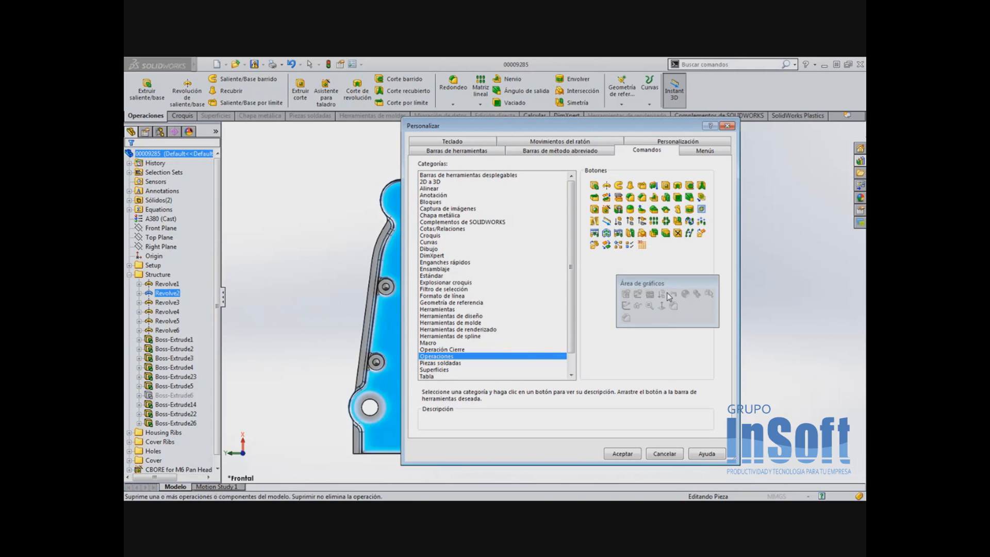
{"action": "mouse_move", "coordinate": [606, 209]}
{"action": "left_mouse_down"}
{"action": "mouse_move", "coordinate": [643, 315]}
{"action": "mouse_move", "coordinate": [638, 323]}
{"action": "left_mouse_up"}
{"action": "left_click", "coordinate": [632, 453]}
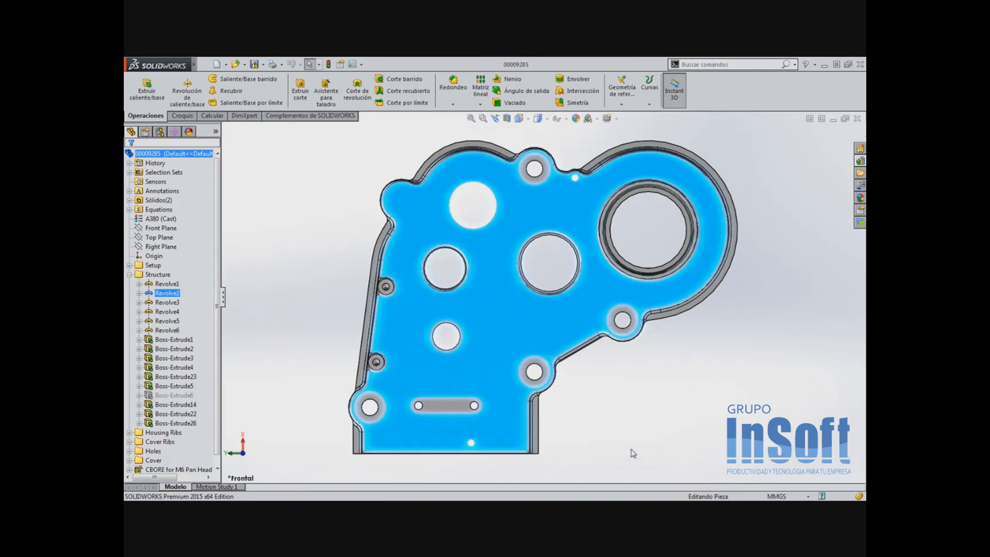
Step: Add an Ansi Metric M6 counterbored hole with Normal fit, centered on the cover's upper-left rounded boss, using the Hole Wizard
{"action": "right_click", "coordinate": [502, 326]}
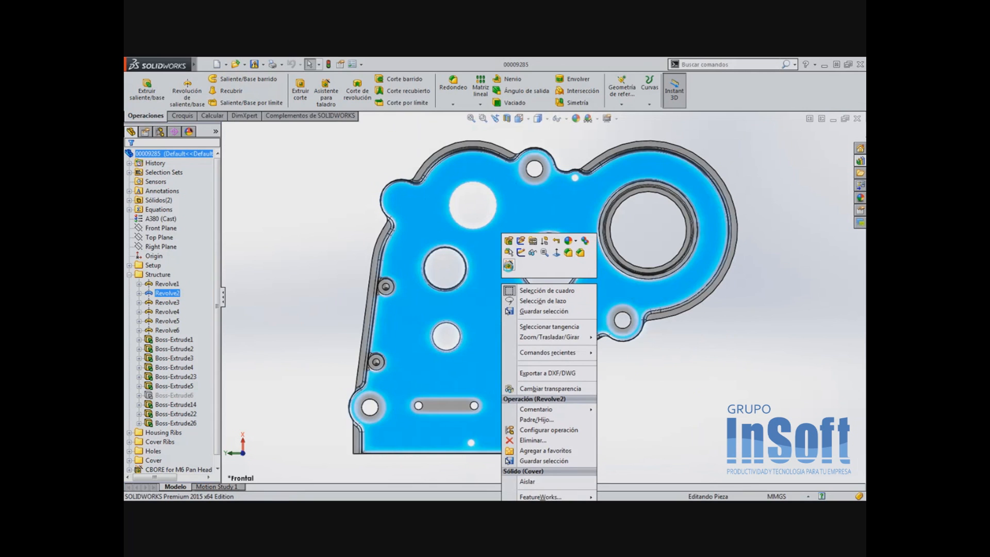
{"action": "left_click", "coordinate": [509, 265]}
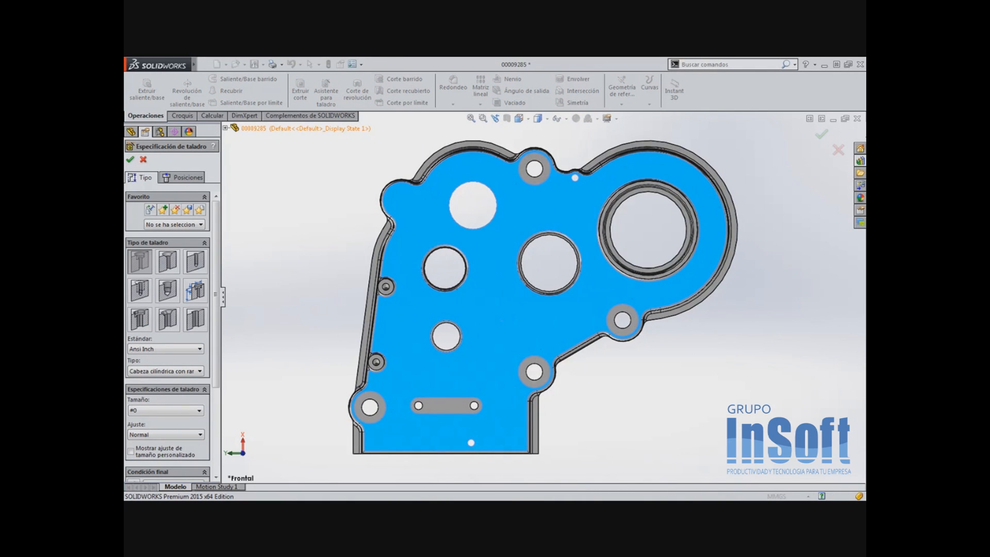
{"action": "left_click", "coordinate": [181, 177]}
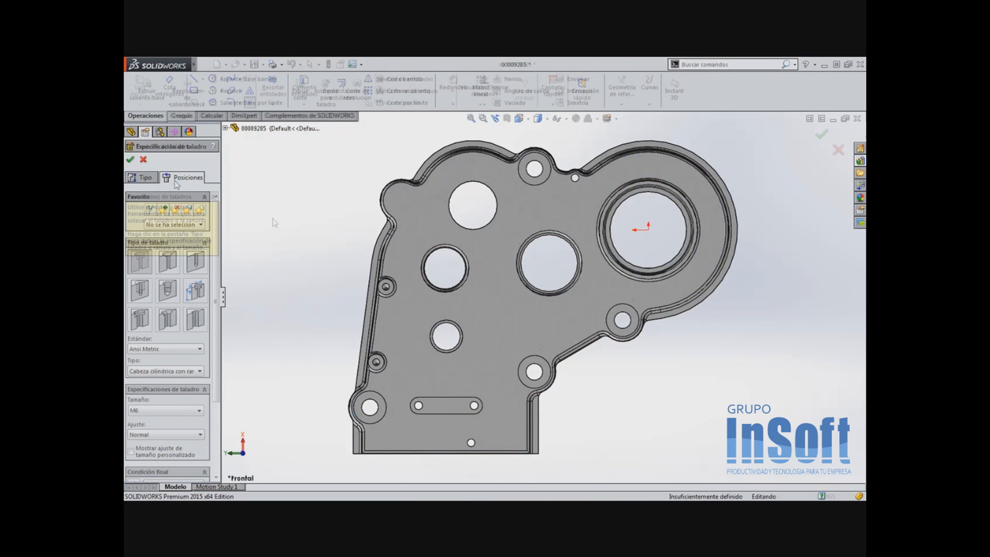
{"action": "left_click", "coordinate": [402, 200]}
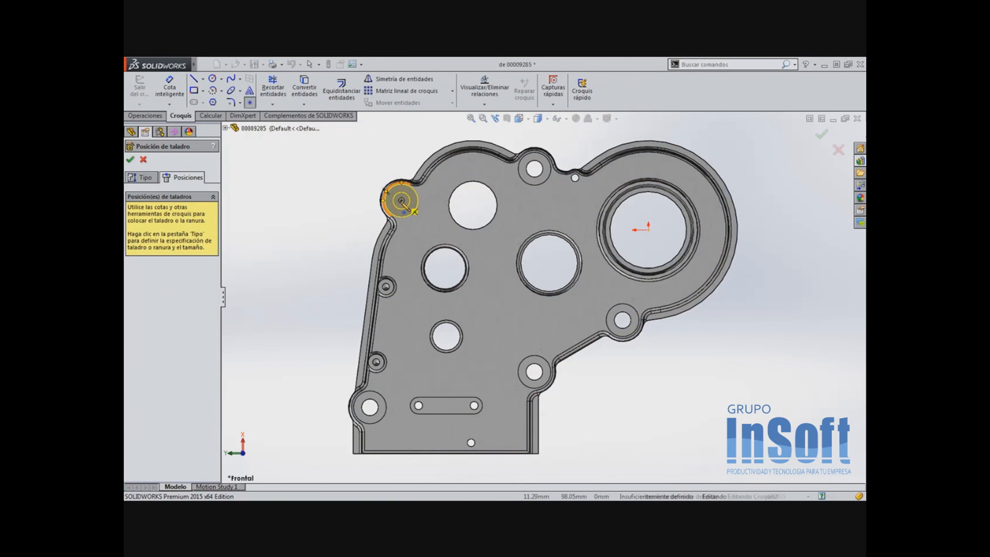
{"action": "key", "text": "Return"}
{"action": "left_click", "coordinate": [339, 230]}
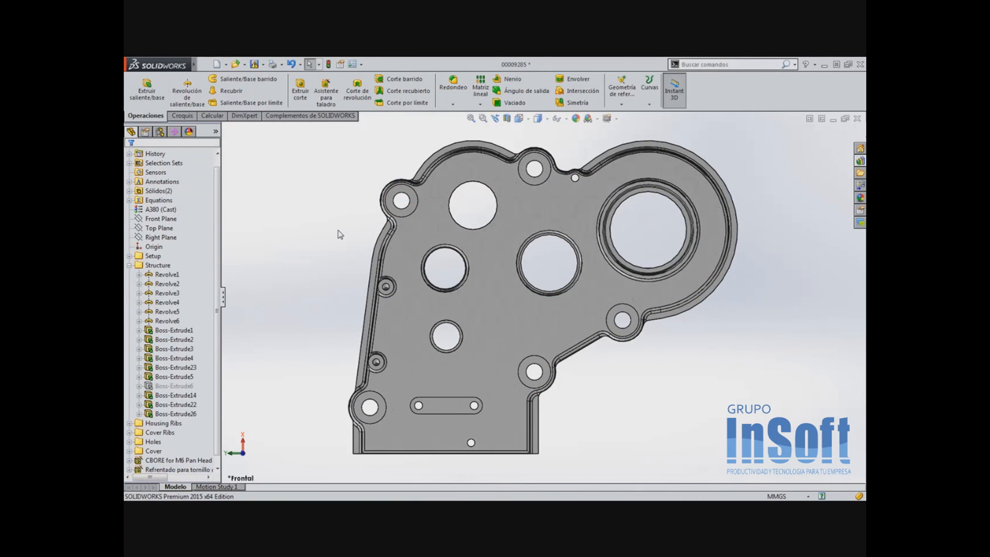
Step: Return to the gearbox assembly and rebuild it with the modified cover, viewing the new hole at an angle
{"action": "middle_click_drag", "start_coordinate": [335, 234], "coordinate": [351, 271]}
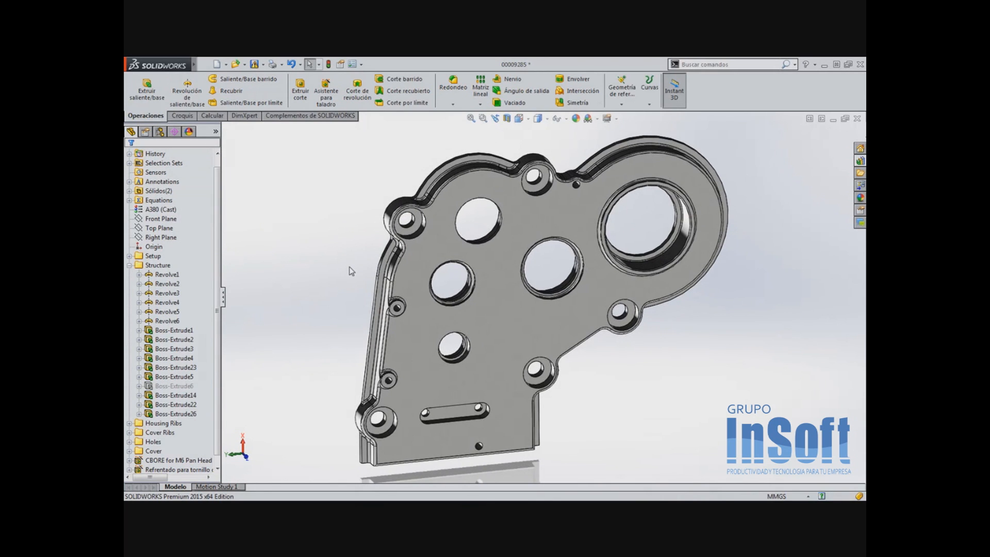
{"action": "key", "text": "ctrl+Tab"}
{"action": "left_click", "coordinate": [217, 178]}
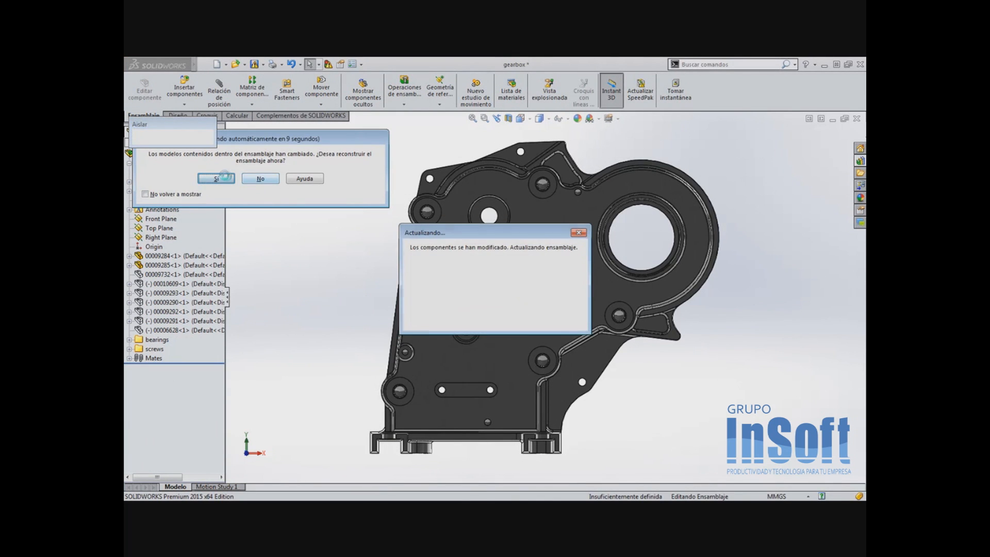
{"action": "middle_click_drag", "start_coordinate": [302, 241], "coordinate": [332, 291]}
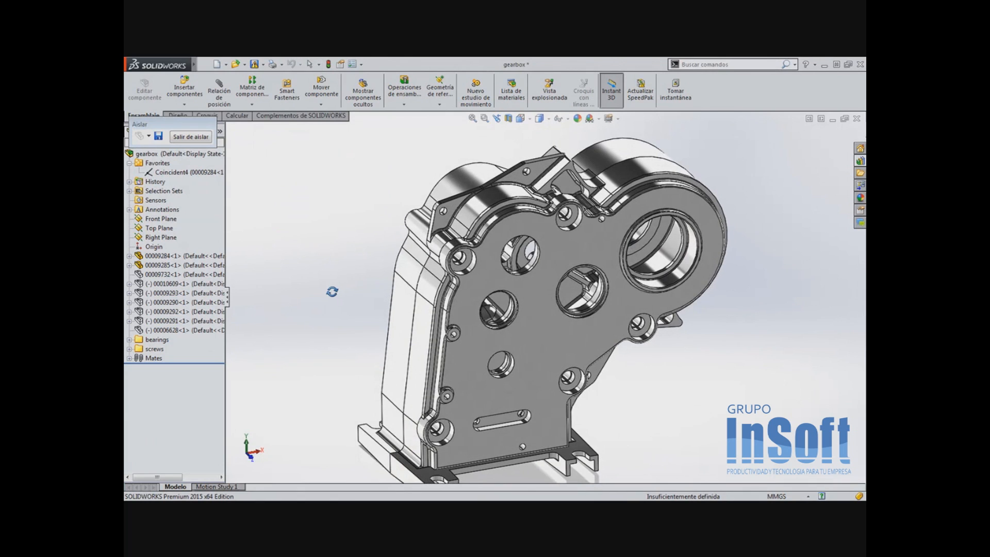
Step: Exit the isolated view and browse the Toolbox library to the Ansi Metric hexagonal-head screws (Cabeza hexagonal) under Pernos y tornillos
{"action": "left_click", "coordinate": [196, 140]}
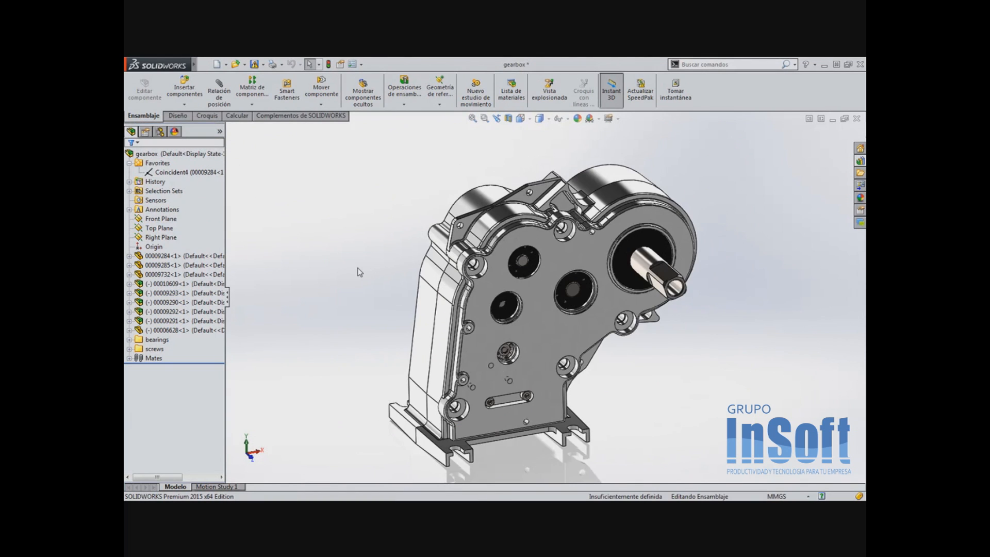
{"action": "left_click", "coordinate": [859, 161]}
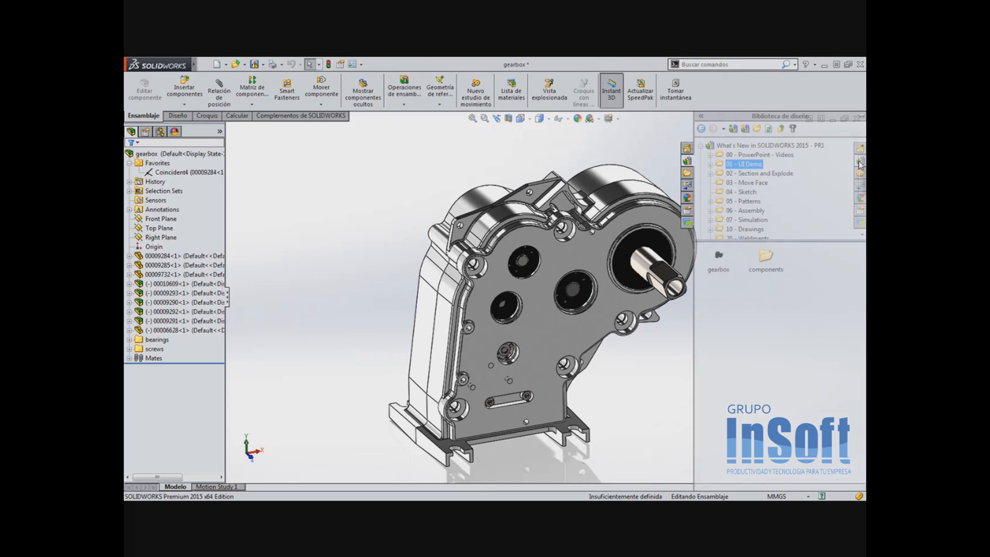
{"action": "left_click", "coordinate": [700, 147]}
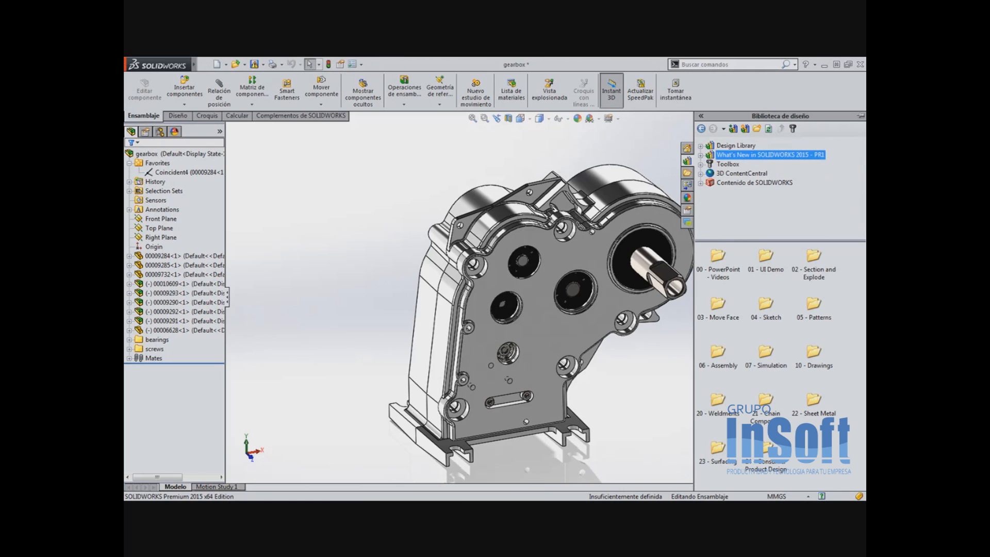
{"action": "key", "text": "Down"}
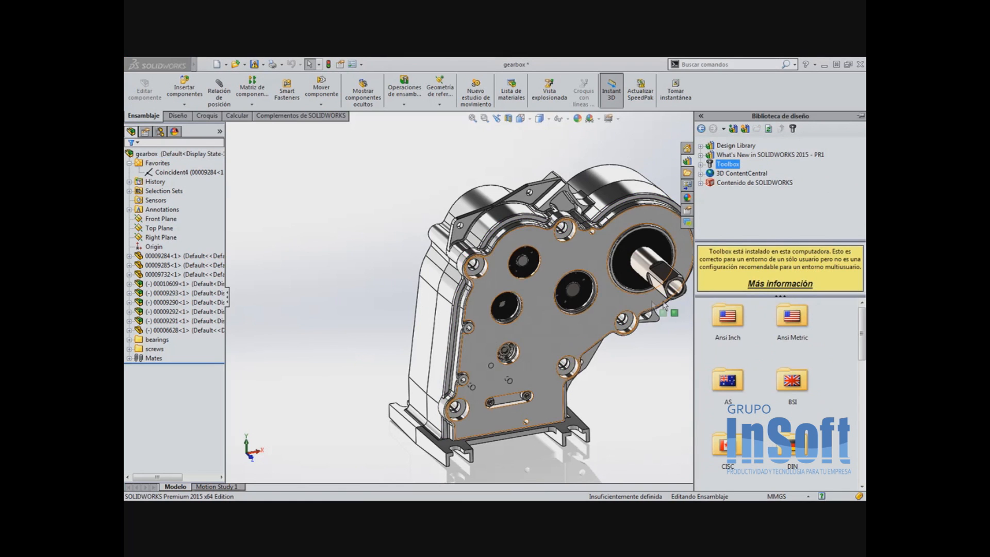
{"action": "left_click", "coordinate": [700, 164]}
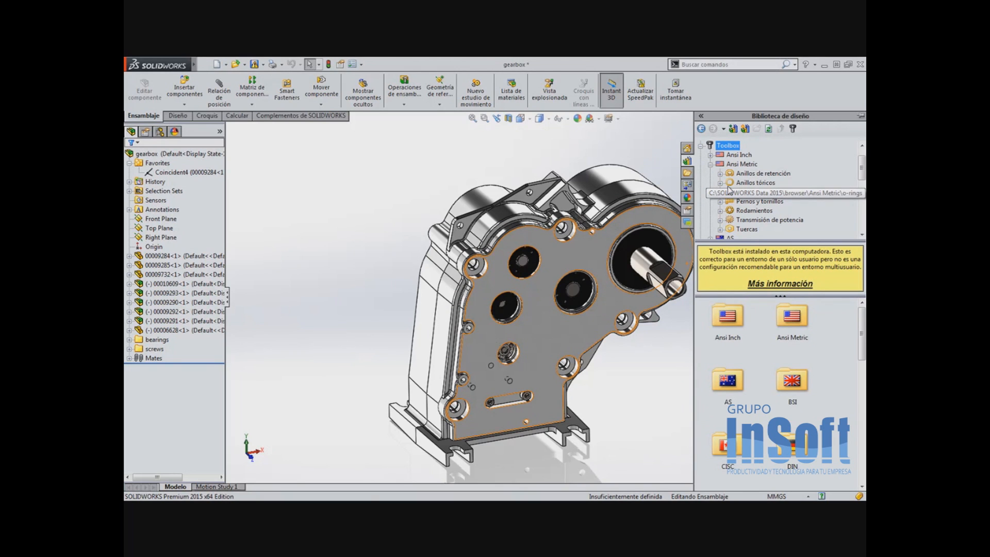
{"action": "left_click", "coordinate": [742, 202]}
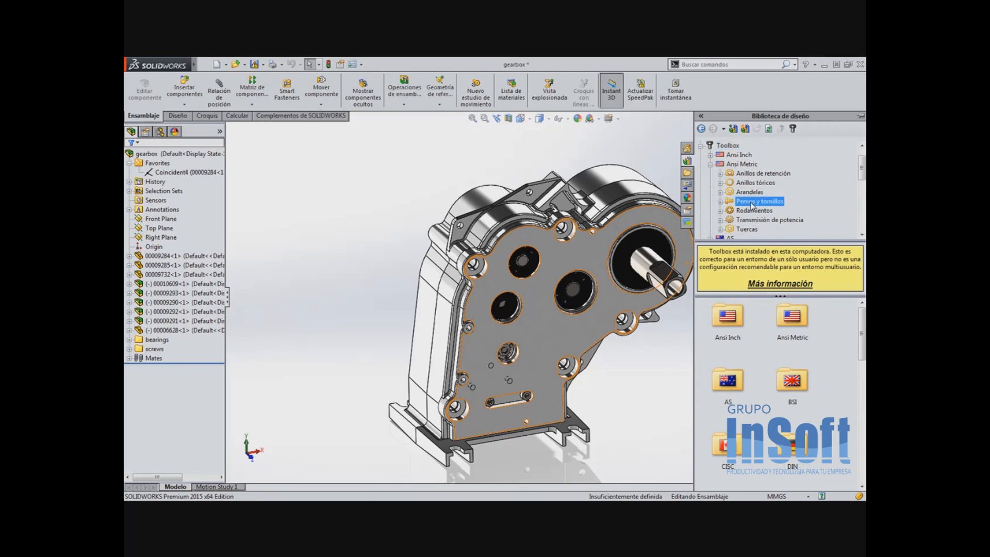
{"action": "double_click", "coordinate": [737, 321]}
{"action": "left_click_drag", "start_coordinate": [862, 374], "coordinate": [862, 421]}
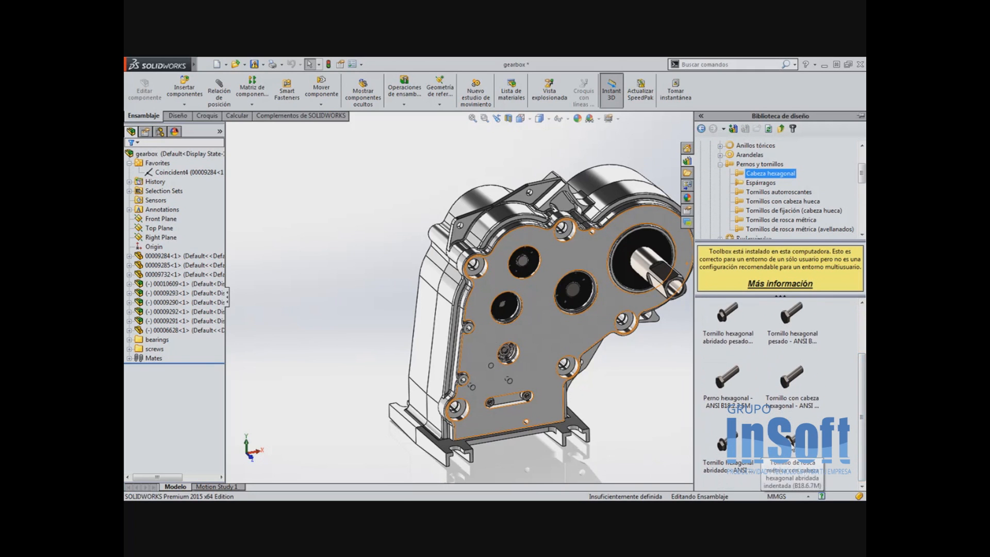
Step: Insert an ANSI B18.2.3.4M hex flange screw, size M6, length 10, into the cover's new upper-left hole
{"action": "mouse_move", "coordinate": [791, 448]}
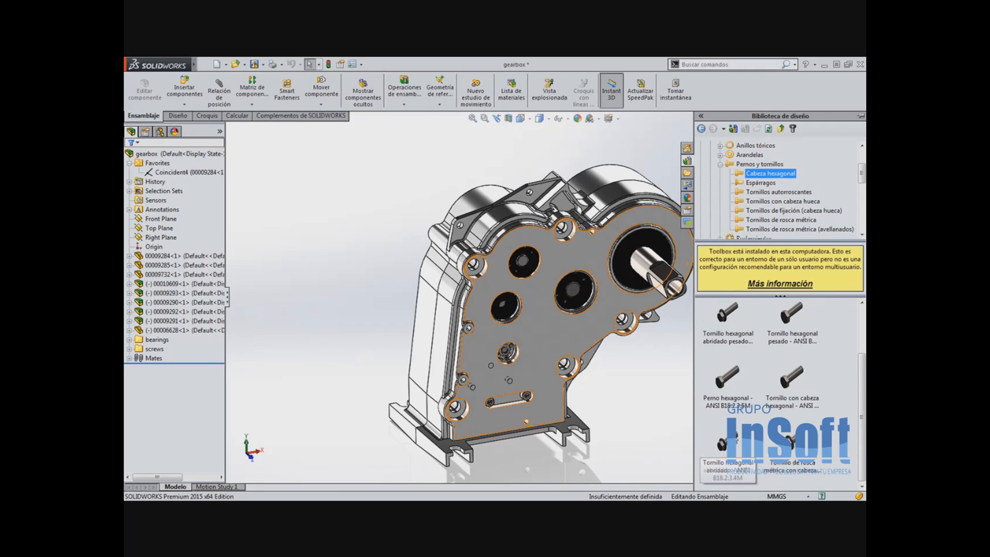
{"action": "mouse_move", "coordinate": [734, 439]}
{"action": "left_click_drag", "start_coordinate": [734, 439], "coordinate": [479, 271]}
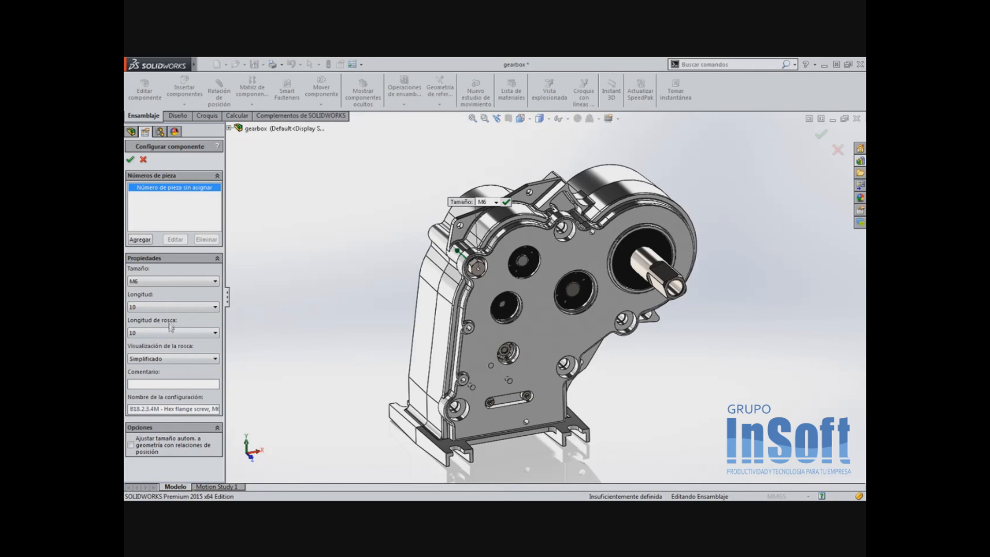
{"action": "left_click", "coordinate": [130, 159]}
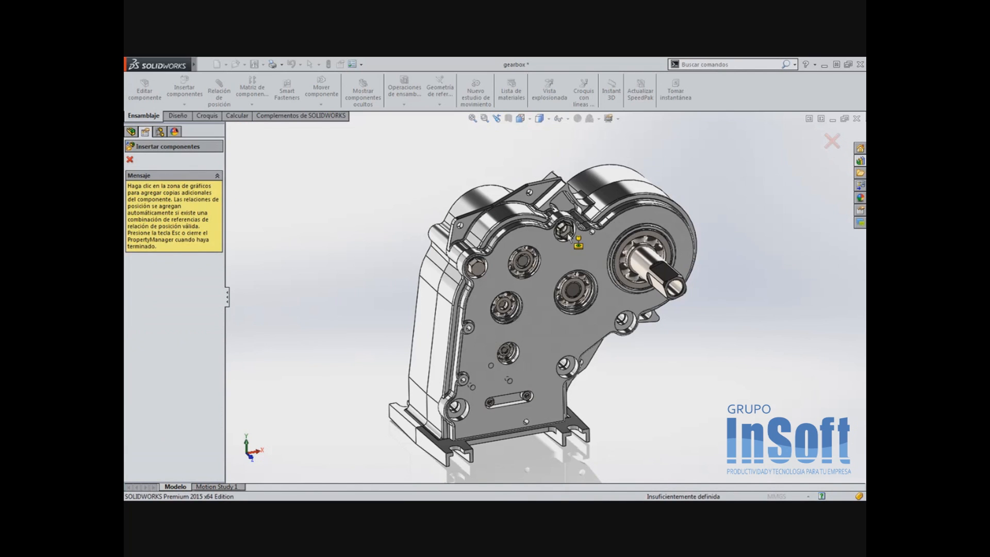
Step: Place copies of the flange screw in the cover's upper-middle, right and lower-left holes, and finish inserting
{"action": "left_click", "coordinate": [568, 235]}
{"action": "left_click", "coordinate": [626, 323]}
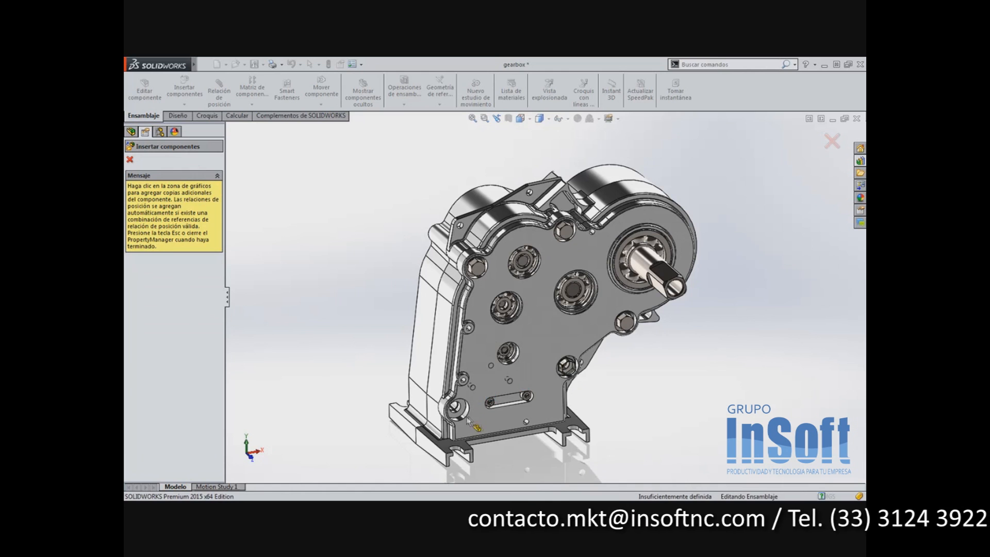
{"action": "left_click", "coordinate": [456, 407]}
{"action": "key", "text": "Escape"}
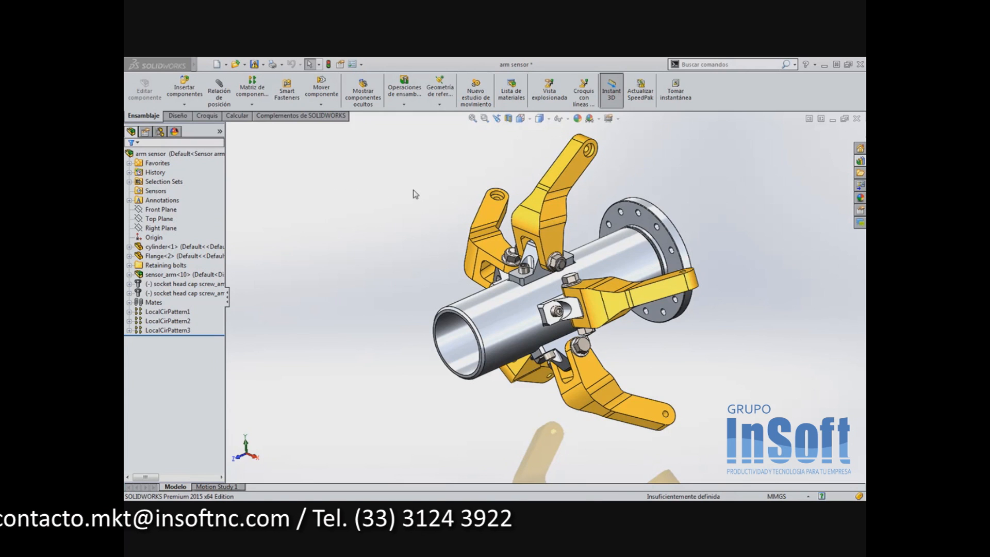
Step: Create a section view of the arm sensor assembly using the Zonal method with the Front, Top and Right planes
{"action": "left_click", "coordinate": [508, 118]}
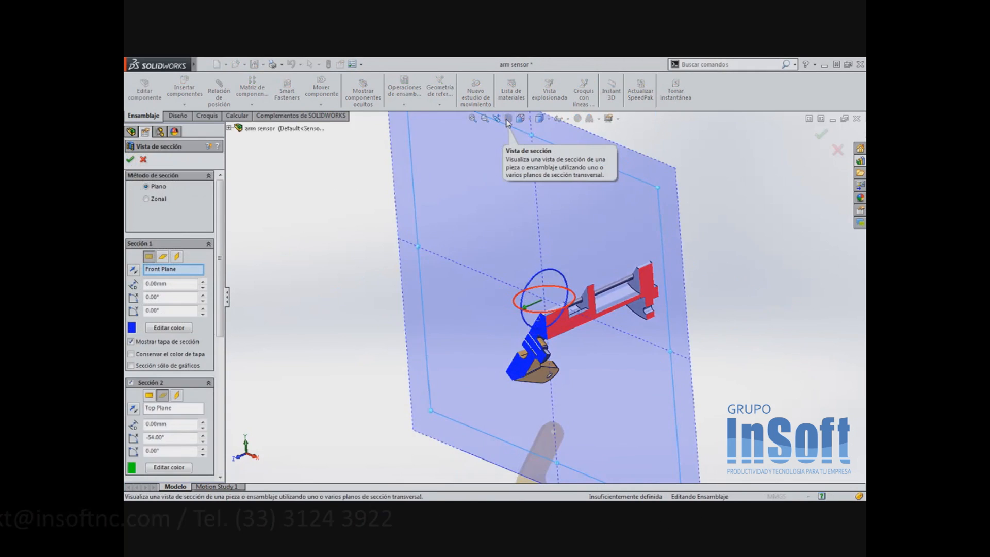
{"action": "scroll", "coordinate": [221, 261], "scroll_direction": "down", "scroll_amount": 5}
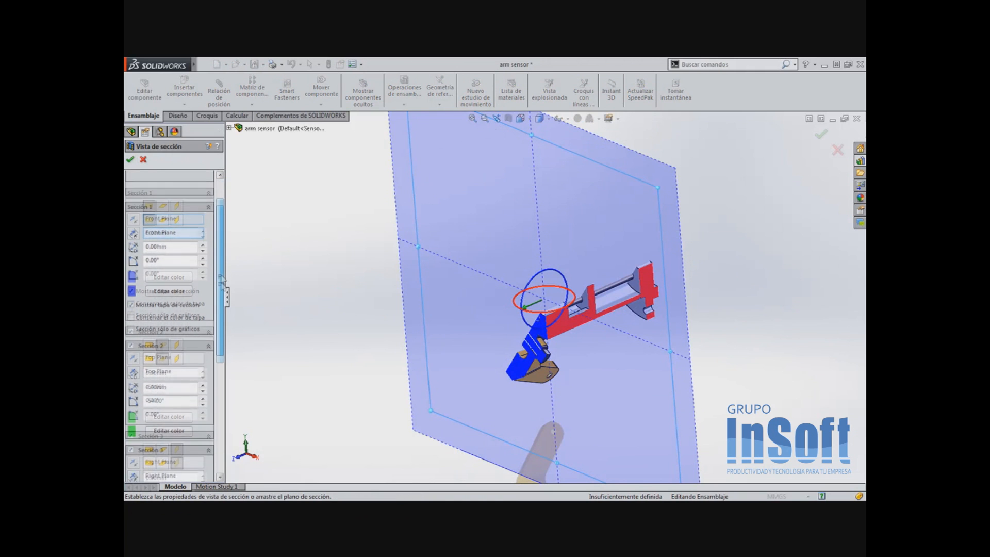
{"action": "left_click_drag", "start_coordinate": [219, 286], "coordinate": [219, 210]}
{"action": "left_click", "coordinate": [160, 199]}
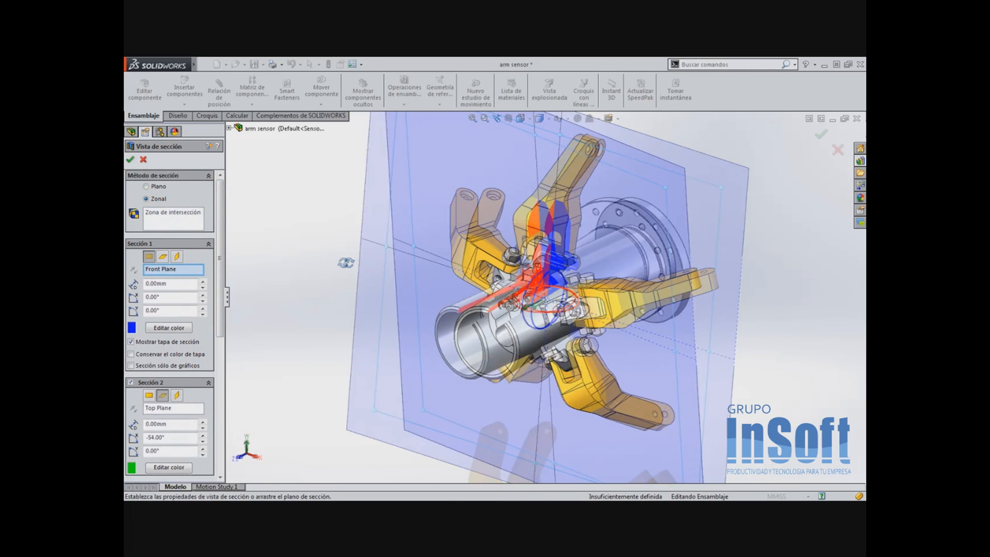
{"action": "middle_click_drag", "start_coordinate": [470, 286], "coordinate": [526, 212]}
{"action": "scroll", "coordinate": [555, 294], "scroll_direction": "down", "scroll_amount": 1}
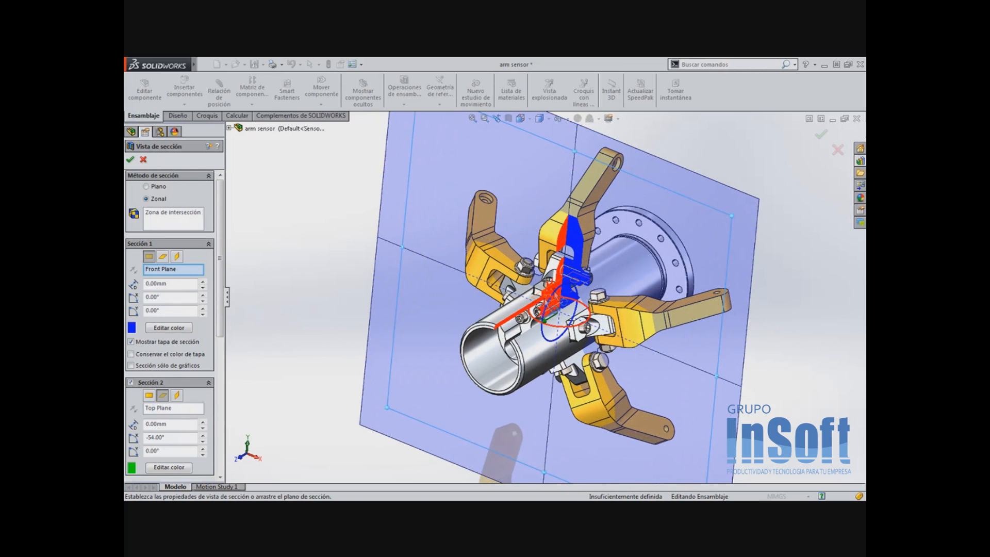
Step: Exclude the socket head cap screw in the upper bracket from the section cut and apply the section view
{"action": "left_click_drag", "start_coordinate": [221, 306], "coordinate": [224, 403]}
{"action": "left_click", "coordinate": [169, 437]}
{"action": "scroll", "coordinate": [544, 317], "scroll_direction": "down", "scroll_amount": 1}
{"action": "scroll", "coordinate": [542, 299], "scroll_direction": "down", "scroll_amount": 1}
{"action": "scroll", "coordinate": [542, 299], "scroll_direction": "down", "scroll_amount": 1}
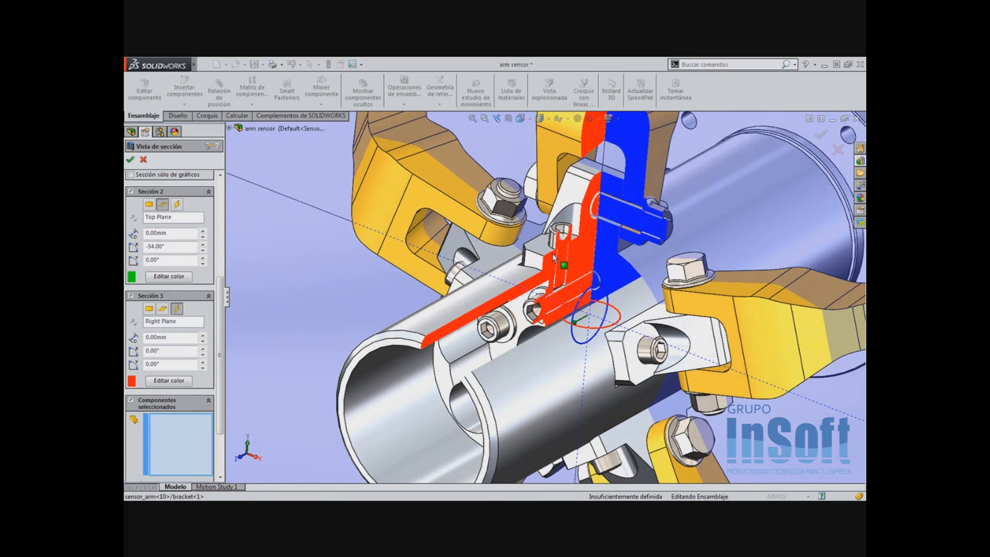
{"action": "left_click", "coordinate": [562, 242]}
{"action": "key", "text": "Return"}
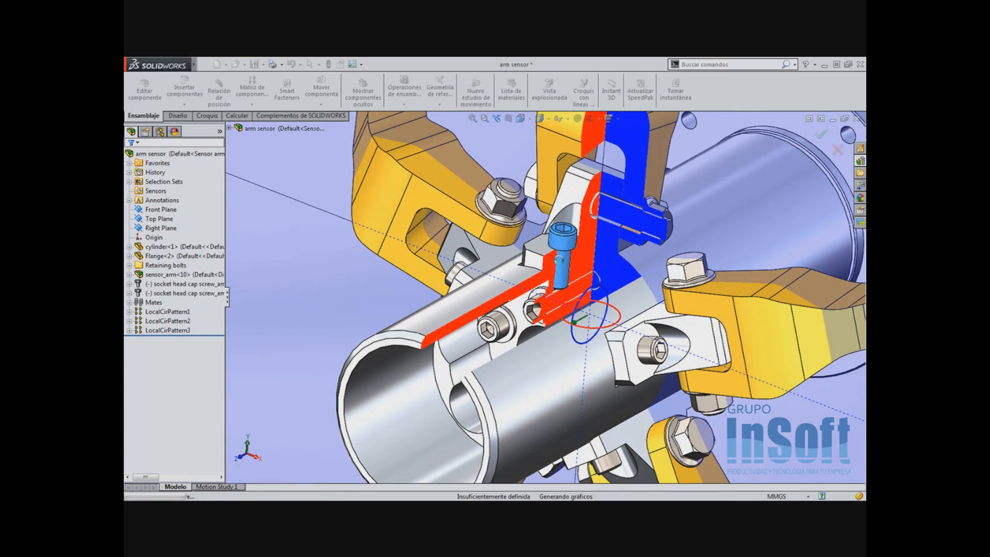
{"action": "middle_click_drag", "start_coordinate": [560, 259], "coordinate": [580, 281]}
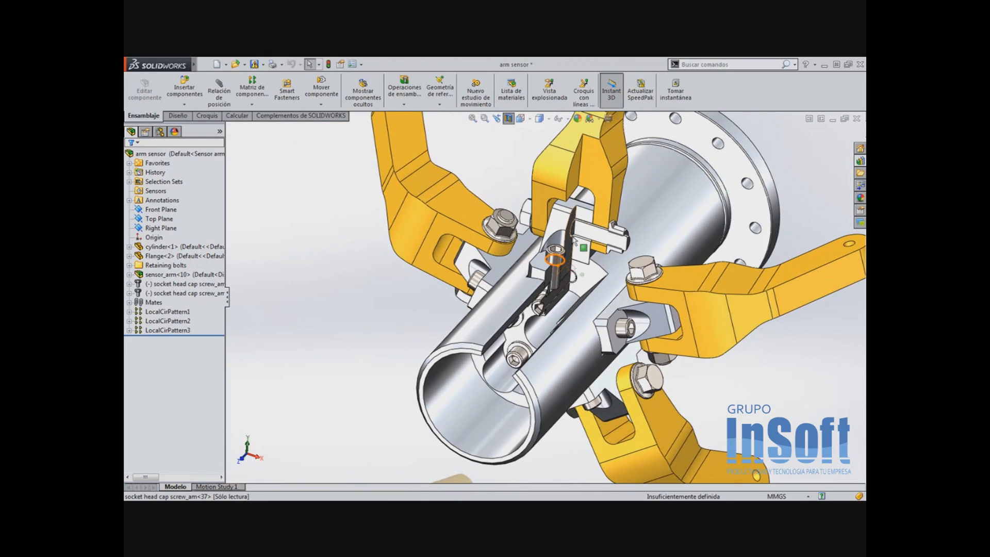
Step: Turn off the section view and show the whole arm sensor assembly
{"action": "left_click", "coordinate": [512, 120]}
{"action": "scroll", "coordinate": [492, 164], "scroll_direction": "up", "scroll_amount": 4}
{"action": "middle_click_drag", "start_coordinate": [490, 166], "coordinate": [477, 223]}
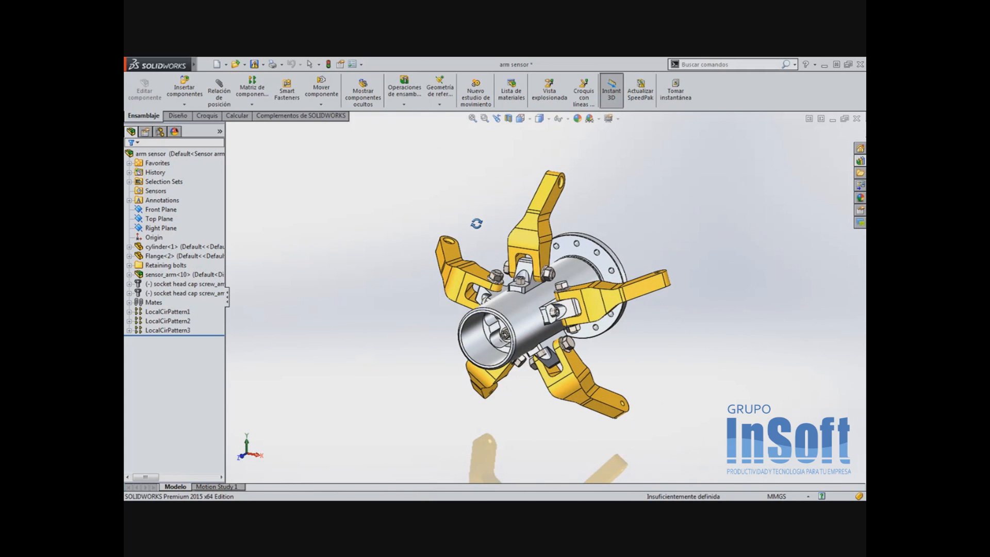
Step: Start an exploded view with a radial step and select the sensor arms through the Selection-Sets5 selection set
{"action": "left_click", "coordinate": [555, 99]}
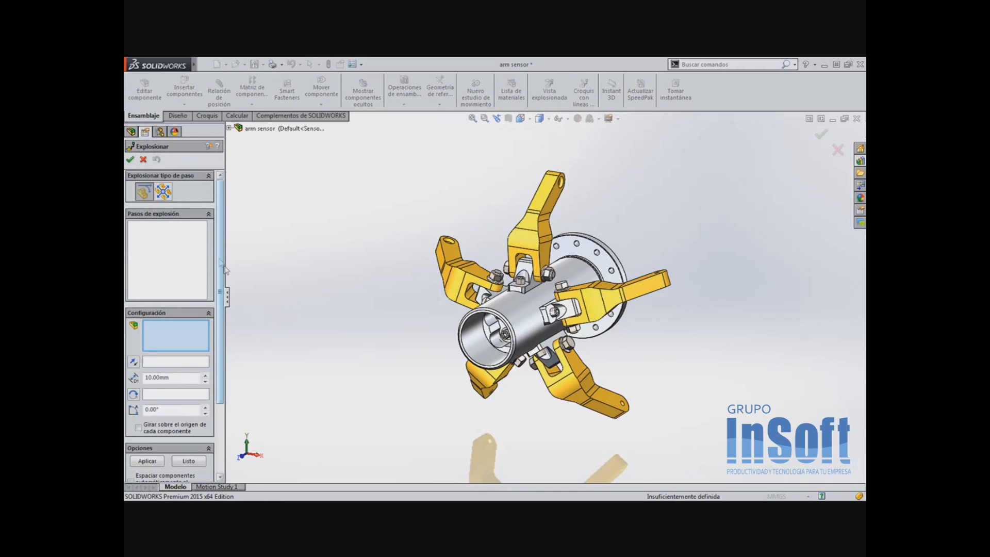
{"action": "left_click", "coordinate": [164, 192]}
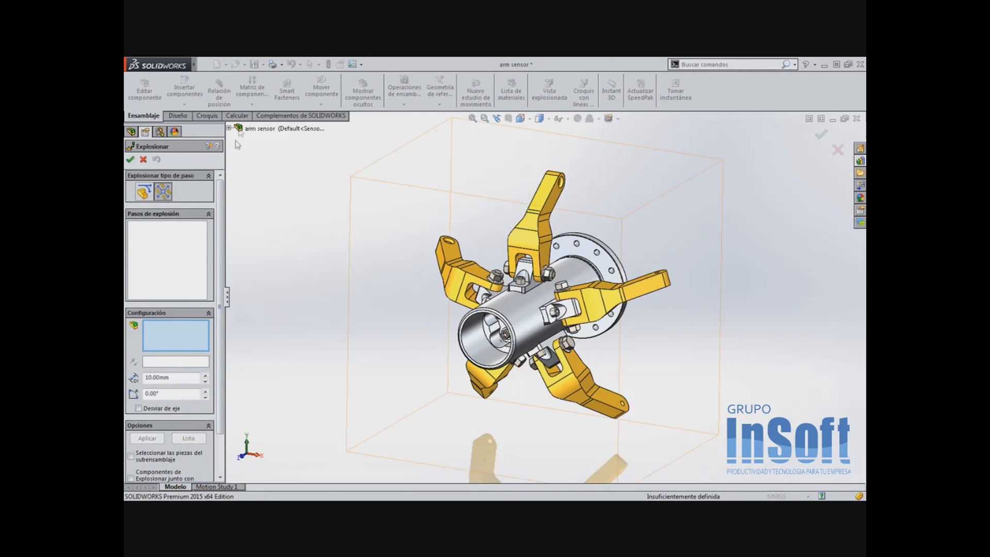
{"action": "left_click", "coordinate": [230, 127]}
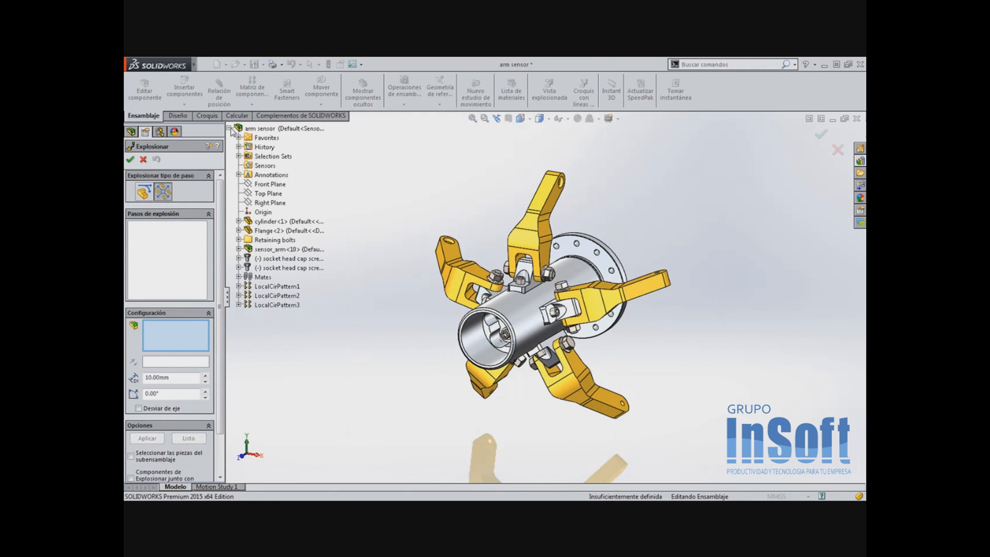
{"action": "left_click", "coordinate": [239, 157]}
{"action": "left_click", "coordinate": [280, 166]}
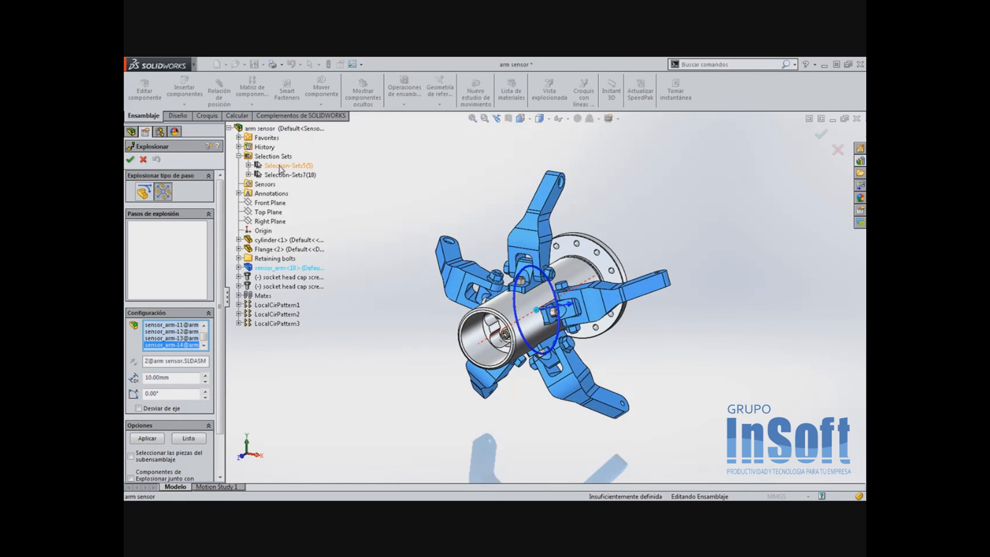
{"action": "left_click", "coordinate": [238, 157]}
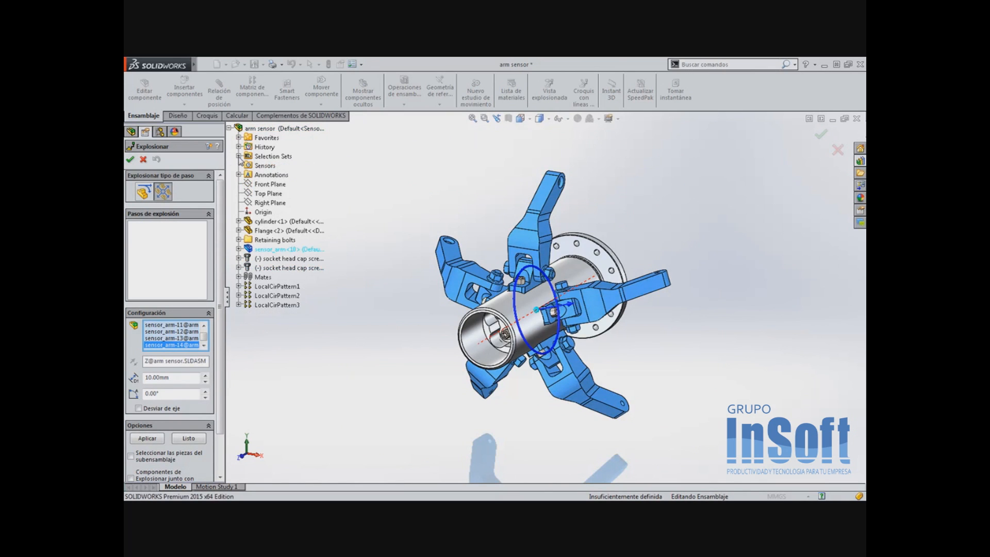
Step: Use the cylinder's inner face as the radial explode direction and explode the sensor arms outward from its axis
{"action": "left_click", "coordinate": [194, 367]}
{"action": "left_click", "coordinate": [475, 346]}
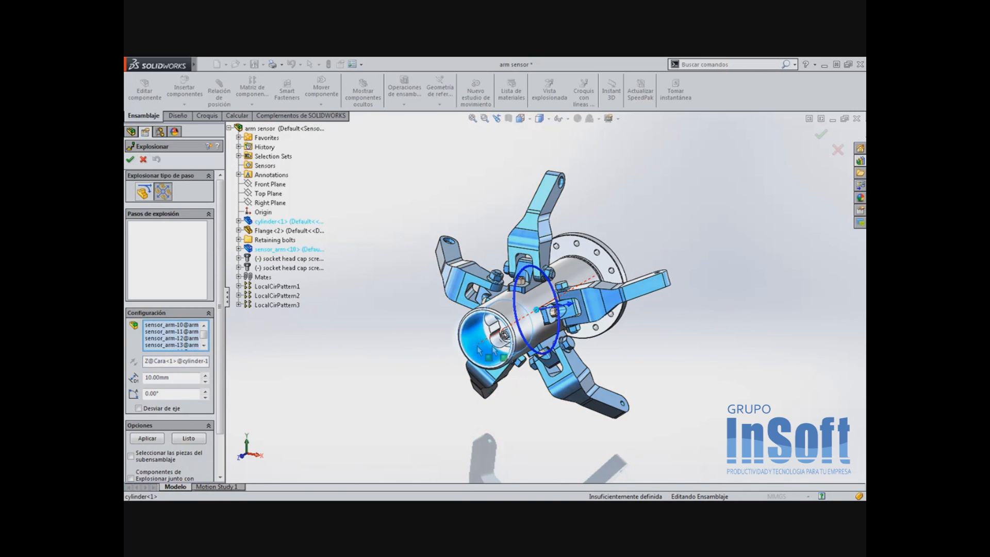
{"action": "middle_click_drag", "start_coordinate": [479, 349], "coordinate": [484, 371]}
{"action": "left_click_drag", "start_coordinate": [568, 309], "coordinate": [632, 310]}
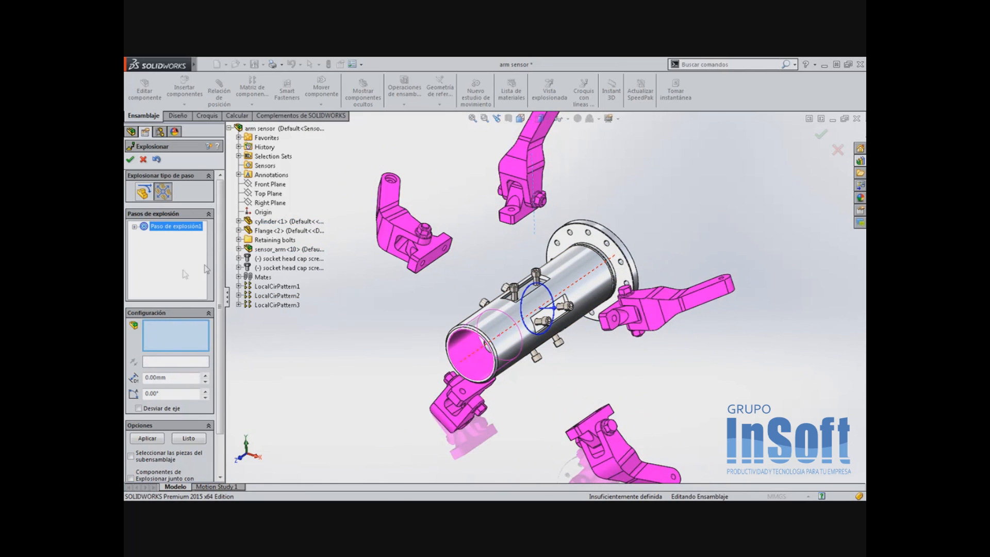
Step: Add a second radial explode step moving the socket head cap screws of Selection-Sets7 outward, with the cylinder's inner face as direction
{"action": "left_click", "coordinate": [239, 156]}
{"action": "left_click", "coordinate": [275, 174]}
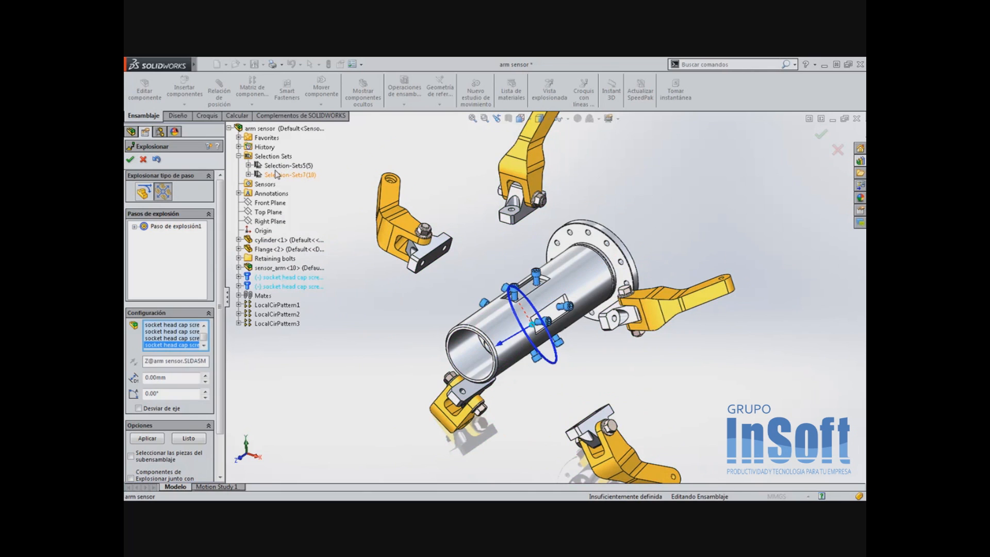
{"action": "left_click", "coordinate": [180, 362]}
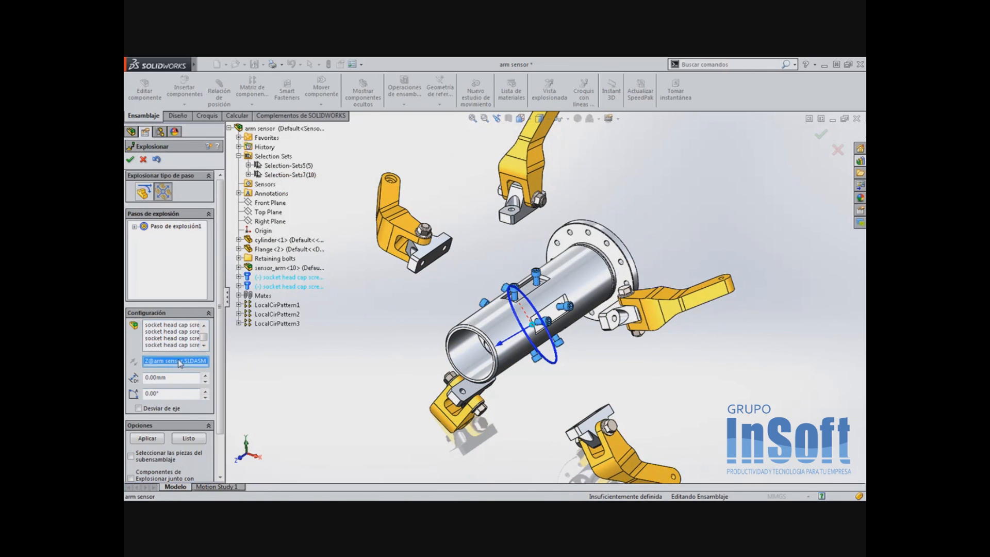
{"action": "left_click", "coordinate": [455, 366]}
{"action": "left_click_drag", "start_coordinate": [492, 361], "coordinate": [446, 417]}
{"action": "scroll", "coordinate": [379, 320], "scroll_direction": "up", "scroll_amount": 1}
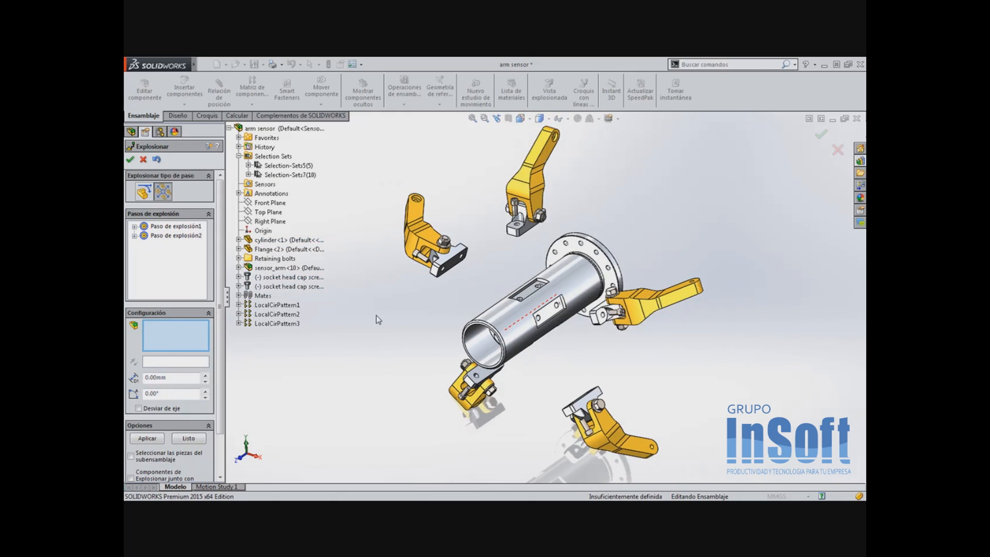
Step: Start a regular explode step, window-select the central cylinder, flange and hardware, and remove the cylinder from the selection
{"action": "left_click", "coordinate": [144, 192]}
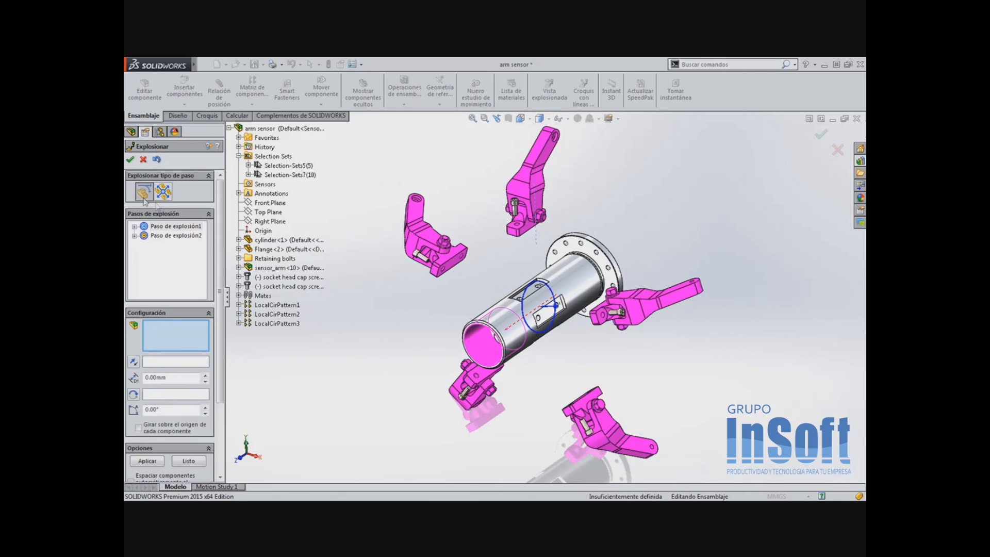
{"action": "key", "text": "ctrl+1"}
{"action": "left_click_drag", "start_coordinate": [490, 262], "coordinate": [593, 370]}
{"action": "key", "text": "ctrl+7"}
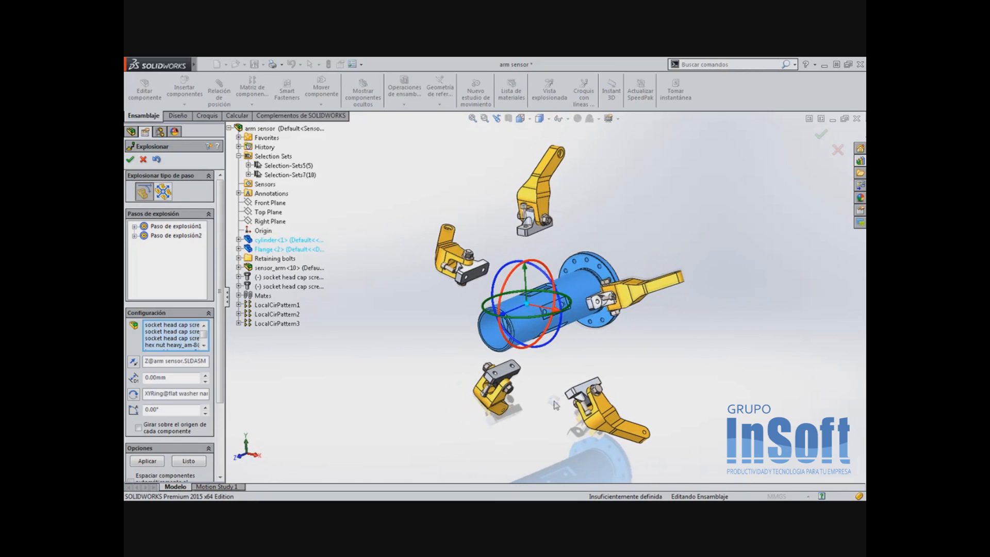
{"action": "left_click", "coordinate": [533, 336]}
{"action": "middle_click_drag", "start_coordinate": [506, 351], "coordinate": [499, 372]}
Step: Enable automatic spacing and subassembly part selection, and explode the flange, long bolts, washers and nuts along the cylinder's axis, adjusting their order
{"action": "left_click_drag", "start_coordinate": [221, 326], "coordinate": [218, 401]}
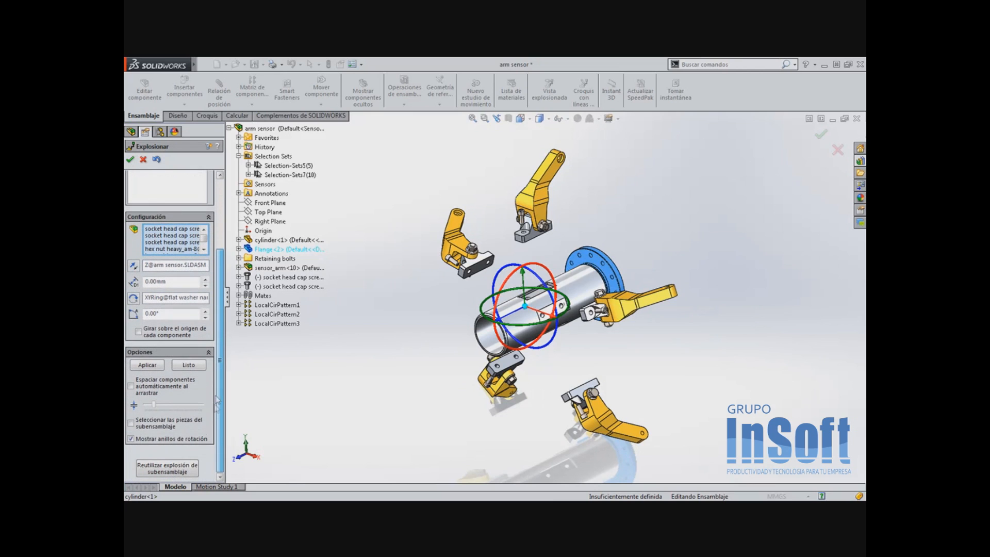
{"action": "left_click", "coordinate": [131, 385]}
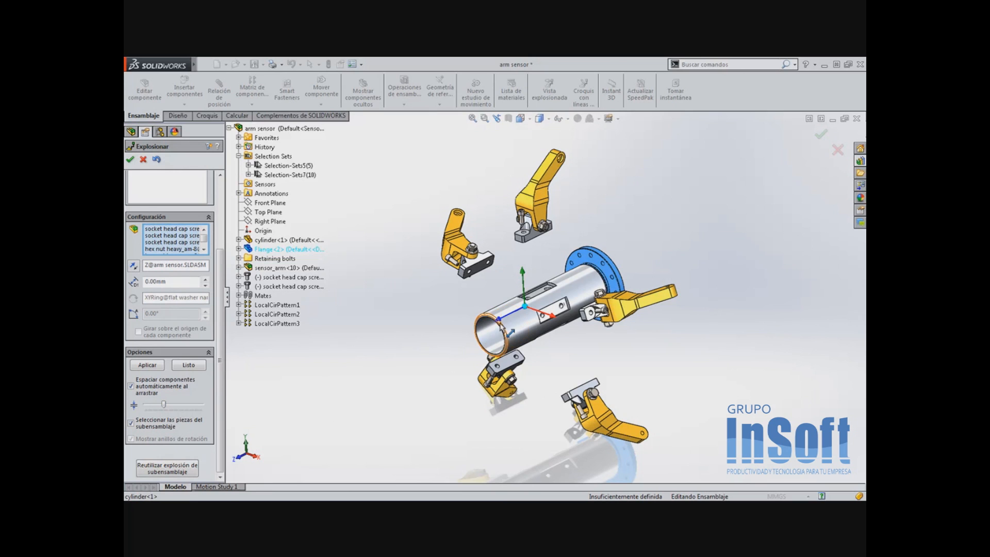
{"action": "left_click_drag", "start_coordinate": [499, 319], "coordinate": [353, 397]}
{"action": "left_click_drag", "start_coordinate": [715, 229], "coordinate": [621, 284]}
{"action": "left_click_drag", "start_coordinate": [775, 217], "coordinate": [438, 375]}
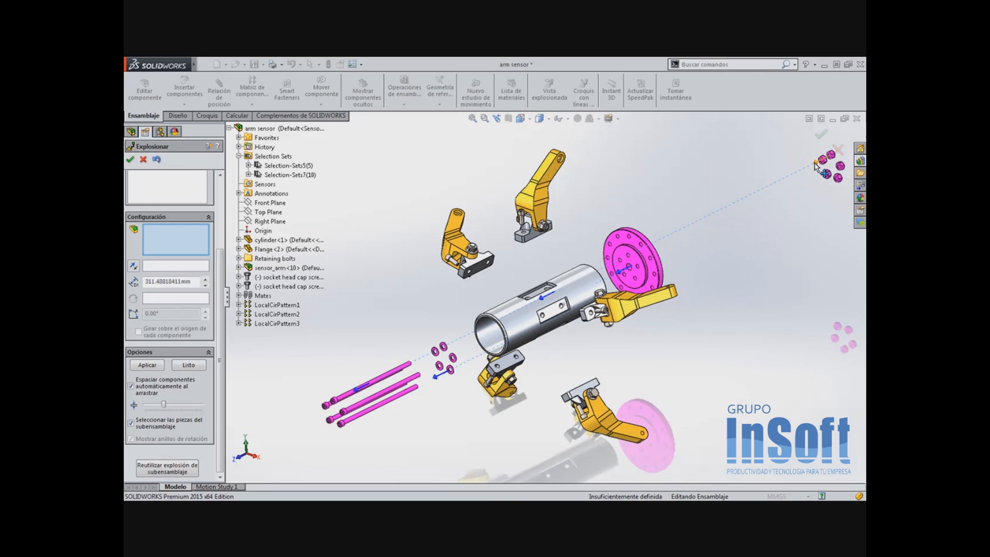
Step: Reposition the nuts in the exploded chain next to the flange along the cylinder's axis and accept the exploded view
{"action": "left_click_drag", "start_coordinate": [815, 166], "coordinate": [683, 232]}
{"action": "left_click", "coordinate": [130, 160]}
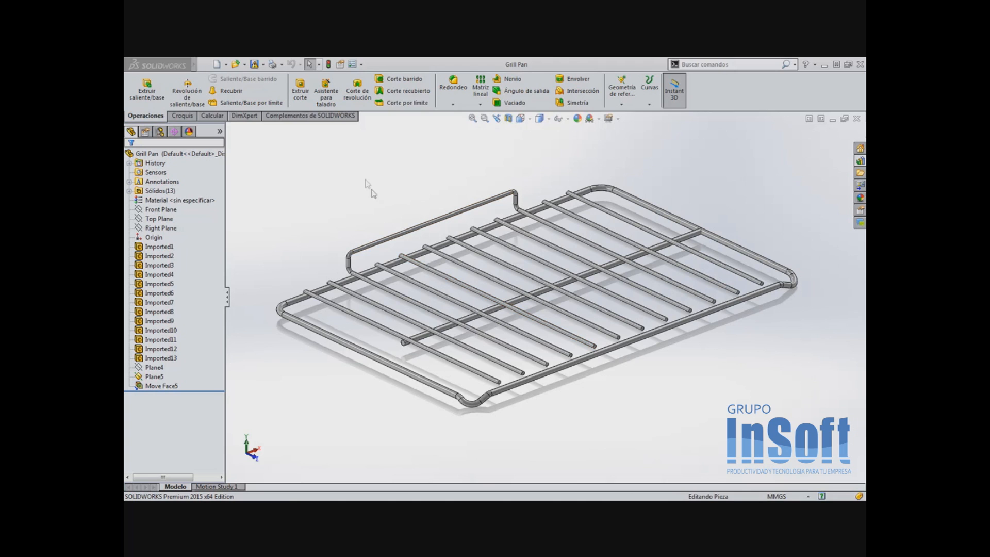
Step: Start a translating Move Face on the Grill Pan's bar end faces and pull them about 6.96 mm outward along Z
{"action": "key", "text": "s"}
{"action": "left_click", "coordinate": [376, 242]}
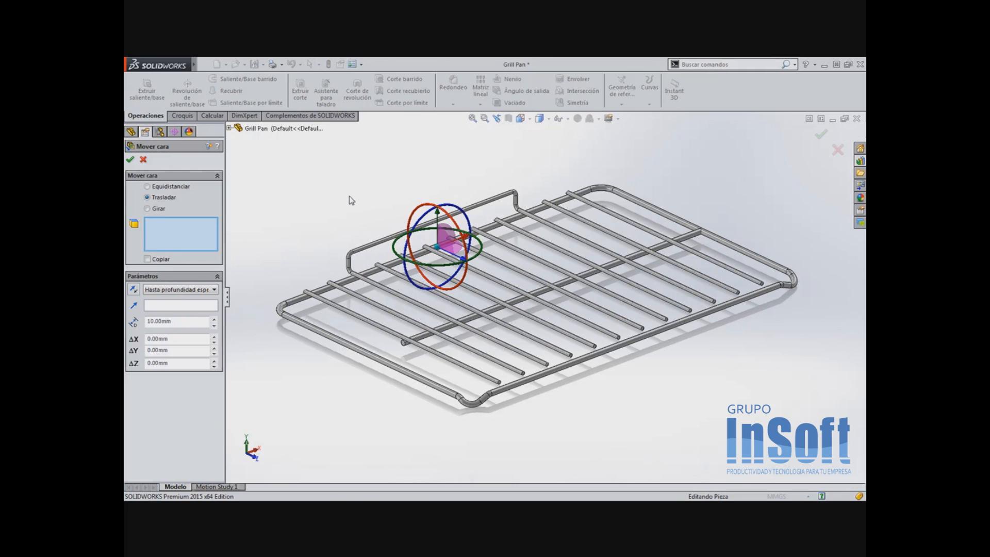
{"action": "key", "text": "ctrl+3"}
{"action": "scroll", "coordinate": [712, 304], "scroll_direction": "down", "scroll_amount": 5}
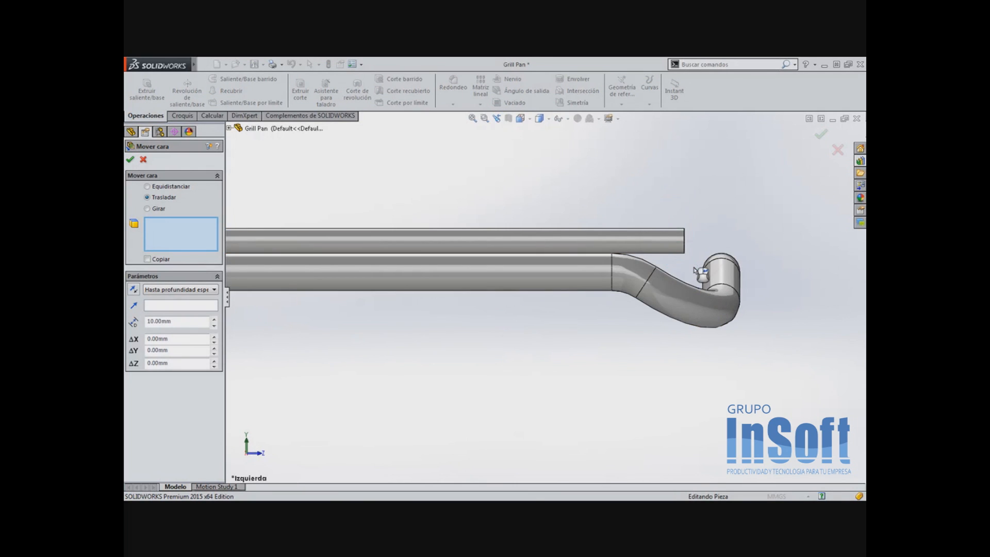
{"action": "left_click_drag", "start_coordinate": [727, 243], "coordinate": [411, 242]}
{"action": "scroll", "coordinate": [735, 272], "scroll_direction": "up", "scroll_amount": 4}
{"action": "left_click_drag", "start_coordinate": [465, 441], "coordinate": [637, 409]}
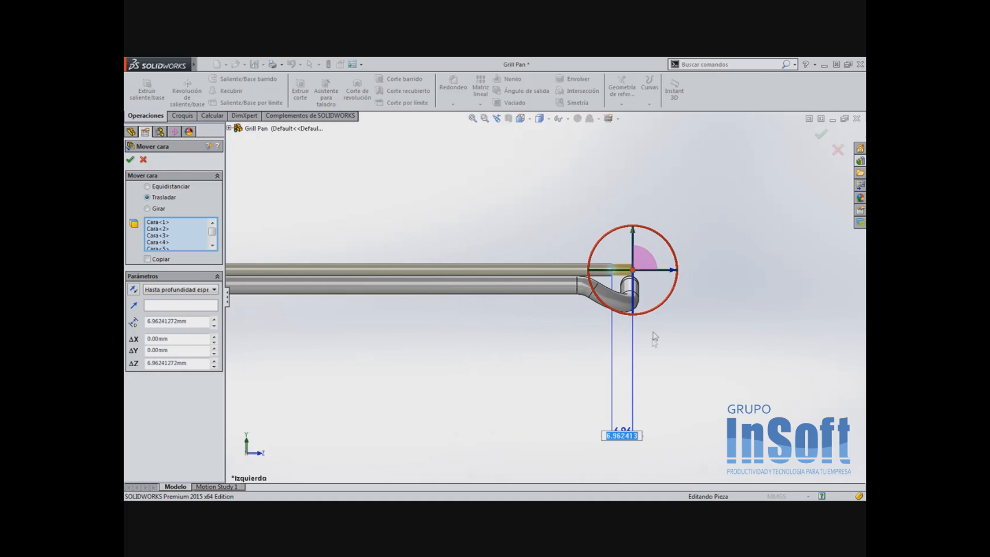
{"action": "scroll", "coordinate": [654, 341], "scroll_direction": "down", "scroll_amount": 4}
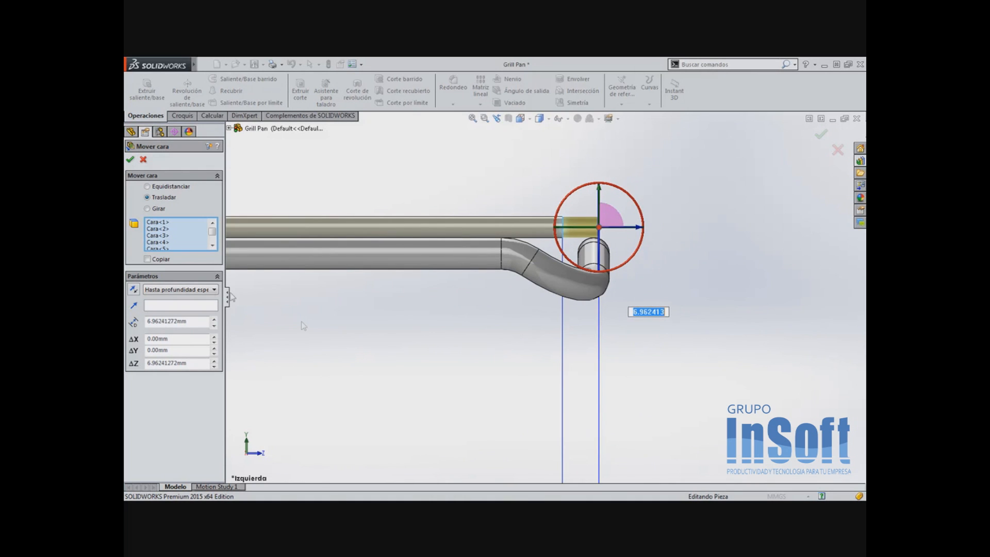
Step: Set the translation's end condition to Up To Surface, using the nearest bar's end face as the moving face and Plane5 as the target
{"action": "left_click", "coordinate": [211, 290]}
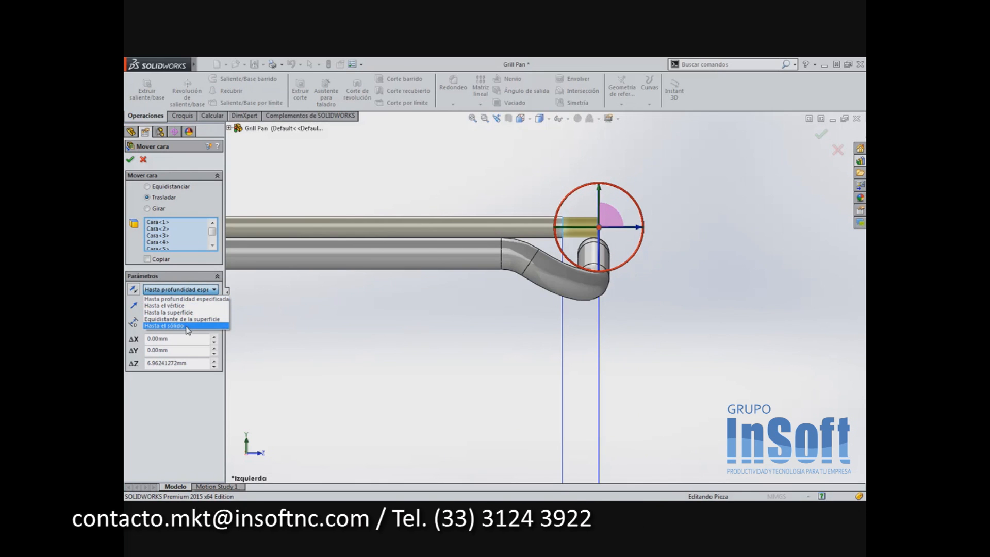
{"action": "left_click", "coordinate": [187, 312]}
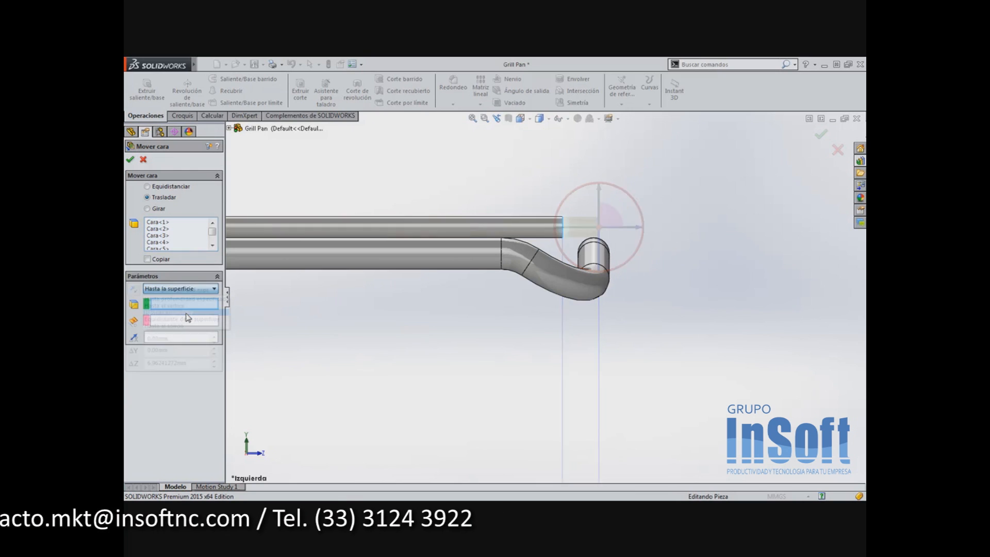
{"action": "middle_click_drag", "start_coordinate": [436, 319], "coordinate": [407, 330]}
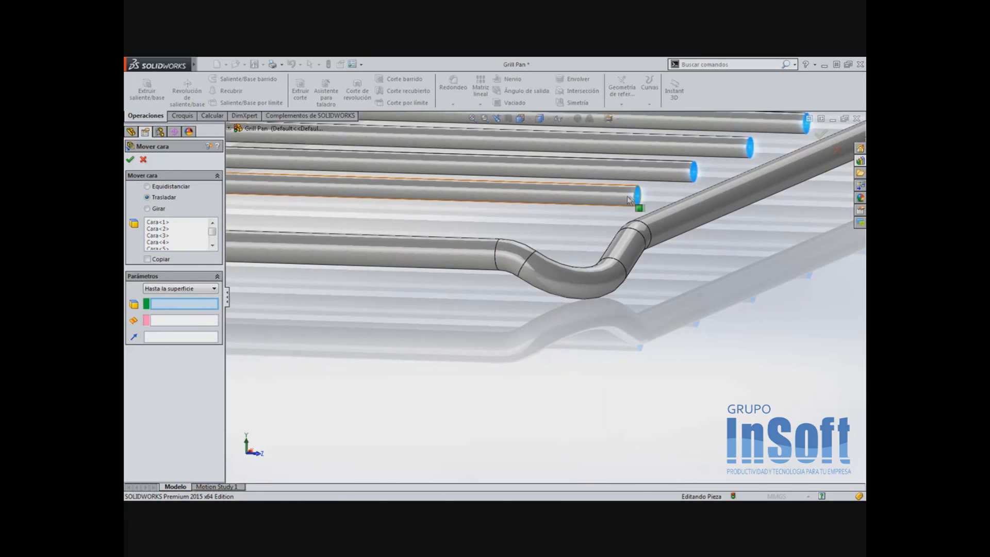
{"action": "left_click", "coordinate": [640, 204]}
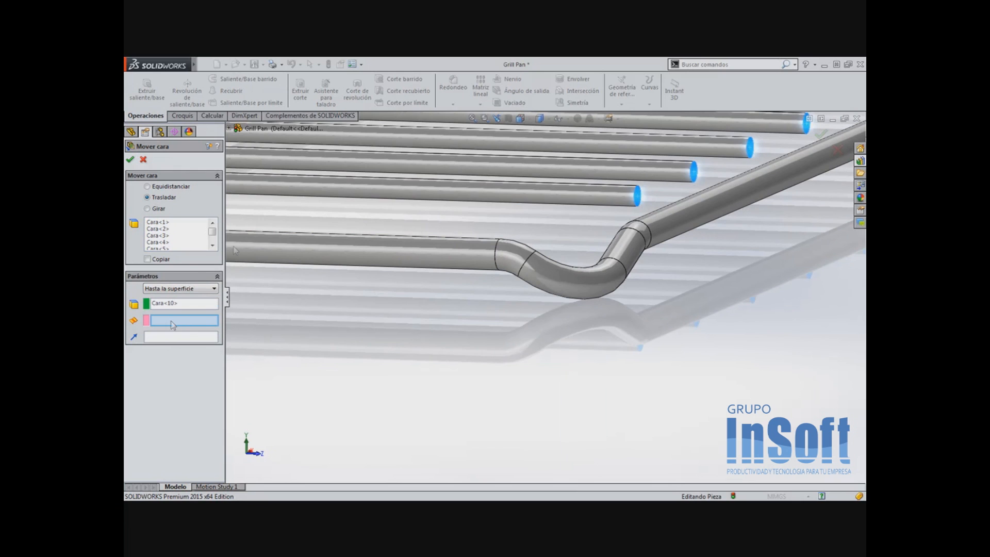
{"action": "left_click", "coordinate": [229, 128]}
{"action": "left_click", "coordinate": [262, 351]}
{"action": "scroll", "coordinate": [508, 345], "scroll_direction": "up", "scroll_amount": 3}
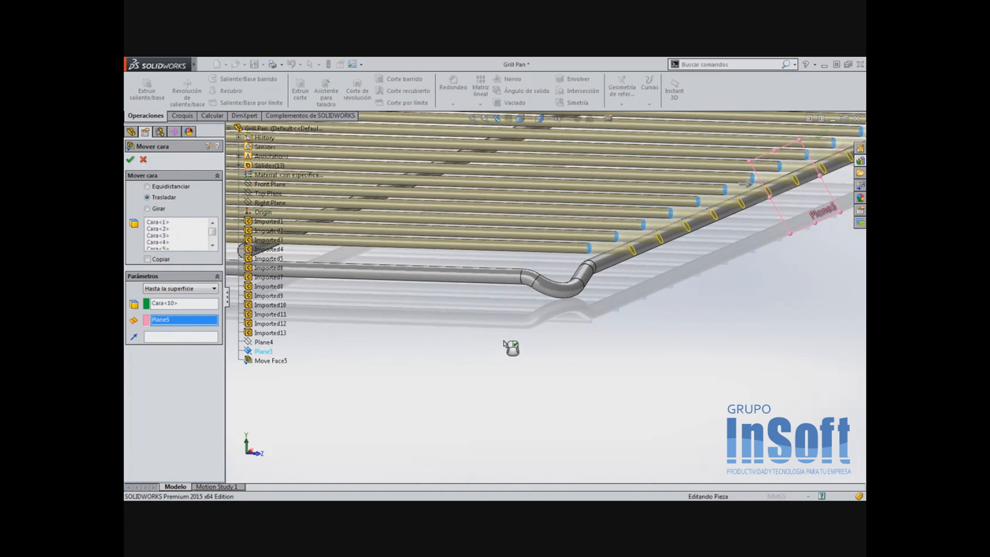
{"action": "scroll", "coordinate": [508, 342], "scroll_direction": "up", "scroll_amount": 2}
{"action": "middle_click_drag", "start_coordinate": [510, 342], "coordinate": [512, 332]}
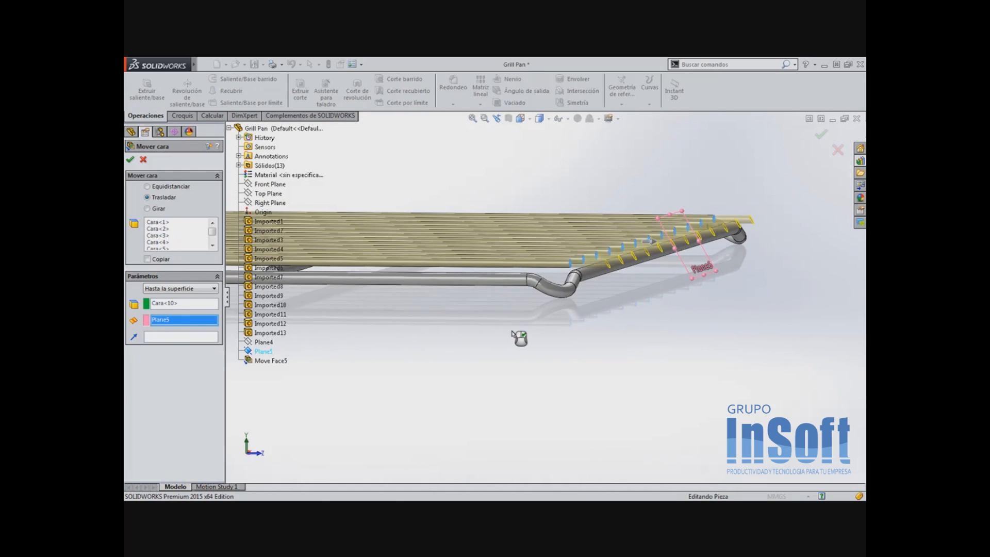
Step: Switch the bar-end translation's end condition to Offset From Surface and accept the face move
{"action": "key", "text": "ctrl+3"}
{"action": "scroll", "coordinate": [625, 325], "scroll_direction": "down", "scroll_amount": 2}
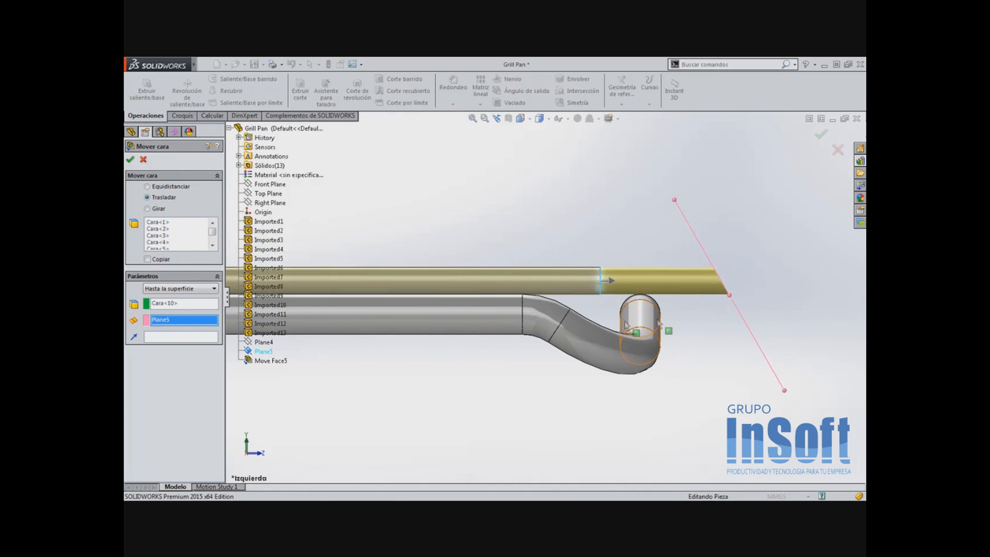
{"action": "left_click", "coordinate": [186, 288]}
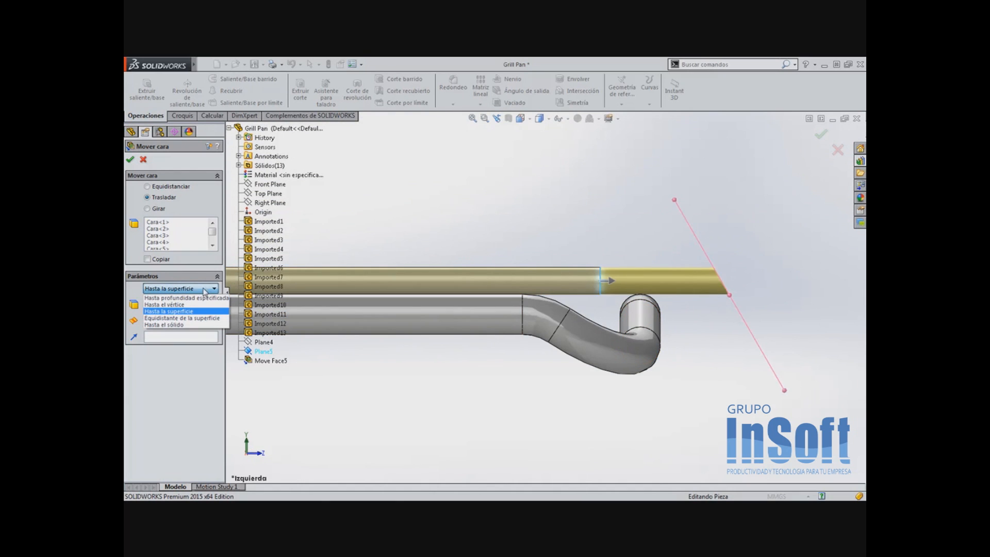
{"action": "left_click", "coordinate": [182, 318]}
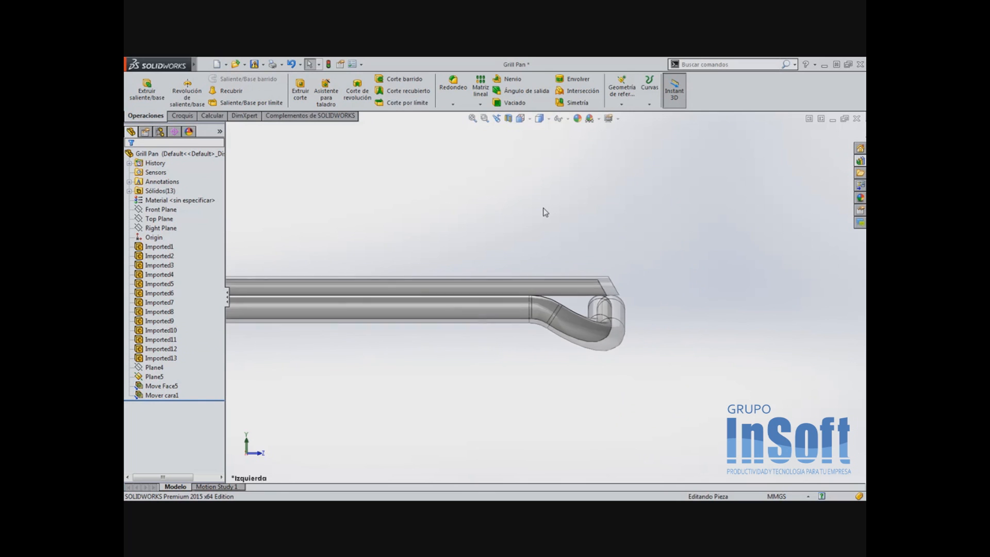
Step: Extend the central crossbar's end face with Move Face, translating it up to the outer frame body Imported1
{"action": "middle_click_drag", "start_coordinate": [543, 213], "coordinate": [683, 257]}
{"action": "middle_click_drag", "start_coordinate": [374, 246], "coordinate": [452, 253], "text": "ctrl"}
{"action": "key", "text": "s"}
{"action": "left_click", "coordinate": [461, 315]}
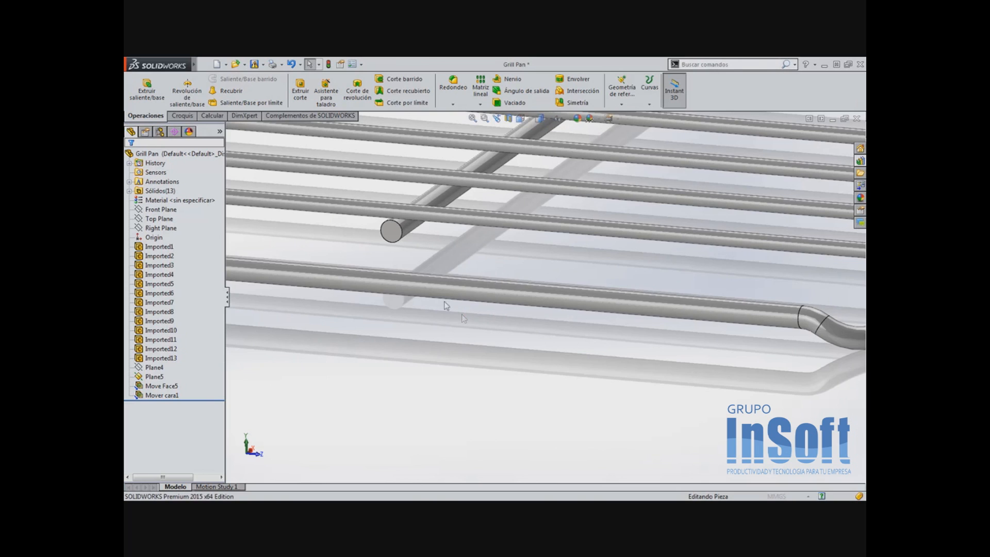
{"action": "left_click", "coordinate": [391, 233]}
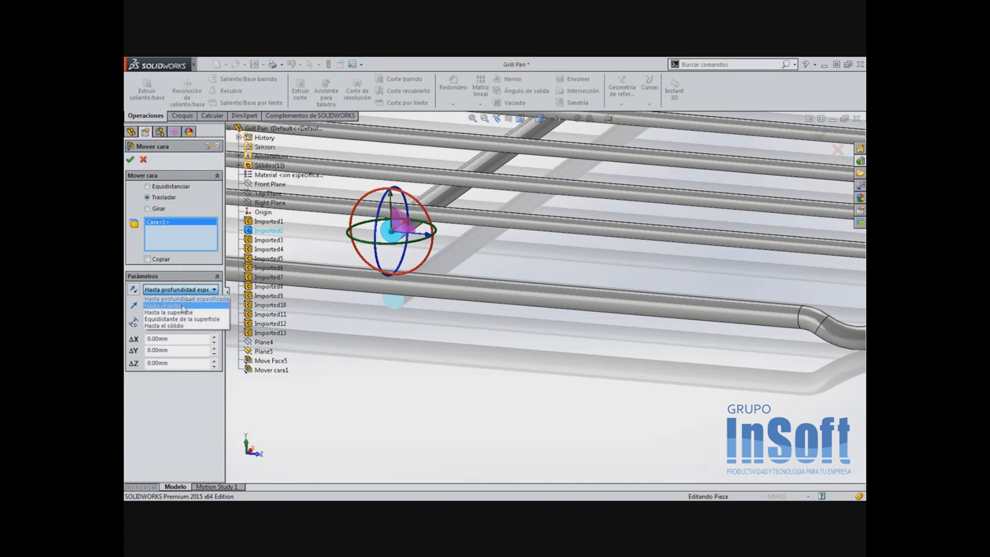
{"action": "left_click", "coordinate": [178, 330]}
{"action": "left_click", "coordinate": [412, 294]}
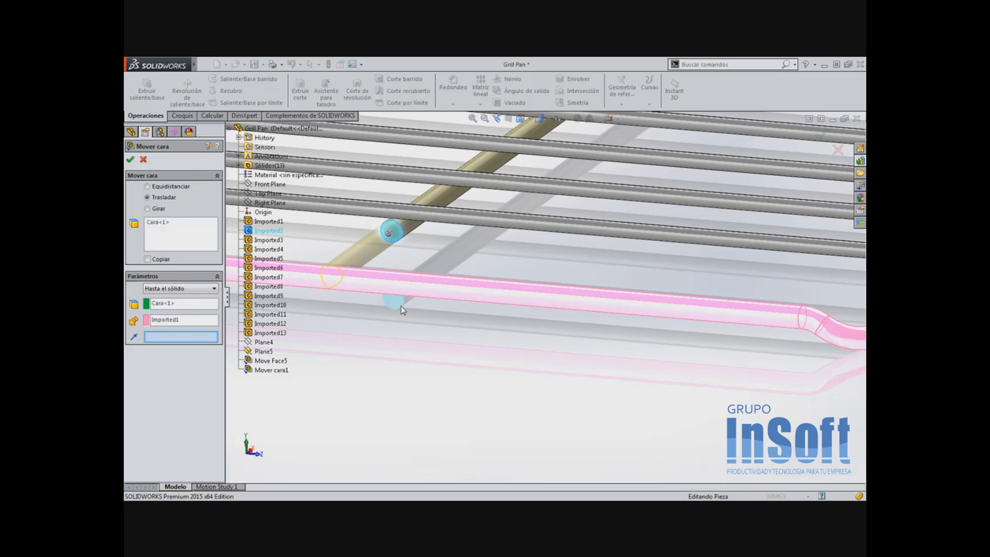
{"action": "middle_click_drag", "start_coordinate": [402, 310], "coordinate": [358, 340]}
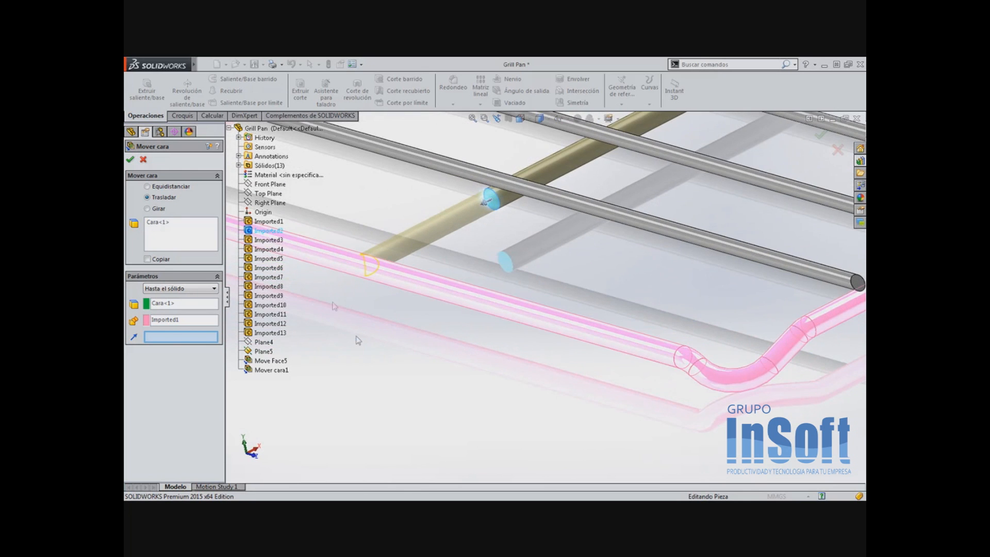
{"action": "left_click", "coordinate": [129, 161]}
Step: Examine the joints between the central crossbar and the outer frame at both ends, and the overall grill layout
{"action": "middle_click_drag", "start_coordinate": [395, 254], "coordinate": [369, 269]}
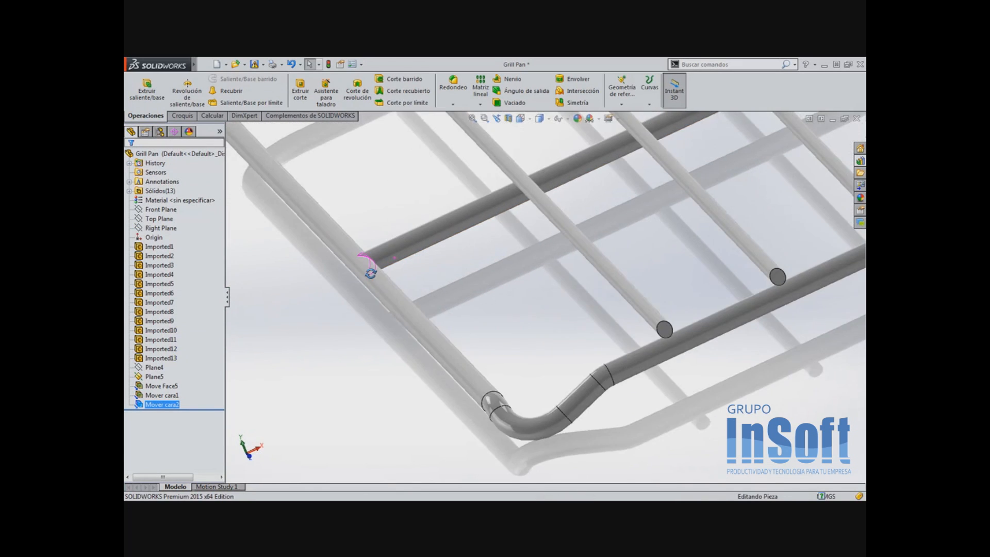
{"action": "scroll", "coordinate": [370, 263], "scroll_direction": "down", "scroll_amount": 3}
{"action": "scroll", "coordinate": [511, 267], "scroll_direction": "up", "scroll_amount": 6}
{"action": "scroll", "coordinate": [690, 255], "scroll_direction": "down", "scroll_amount": 2}
{"action": "scroll", "coordinate": [689, 255], "scroll_direction": "down", "scroll_amount": 2}
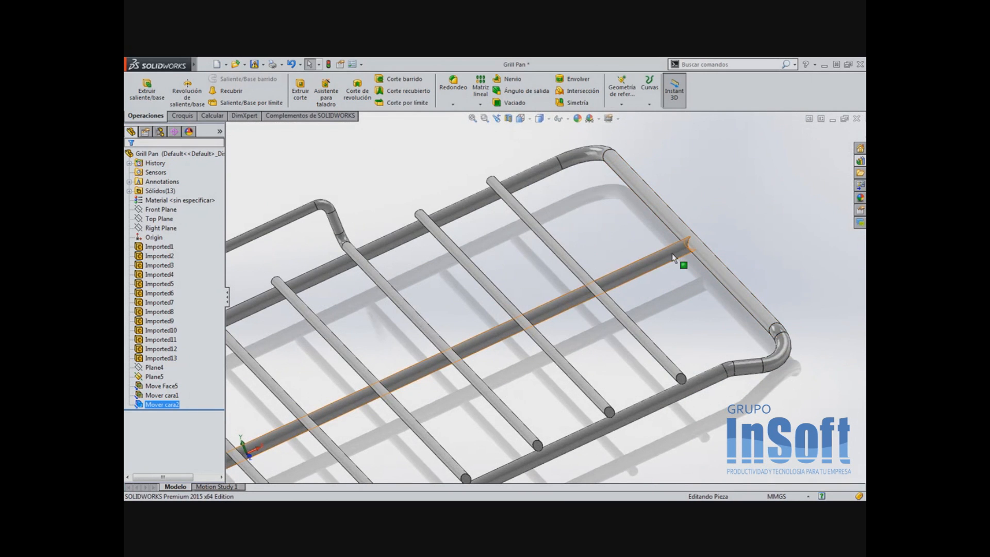
{"action": "key", "text": "f"}
{"action": "key", "text": "ctrl+5"}
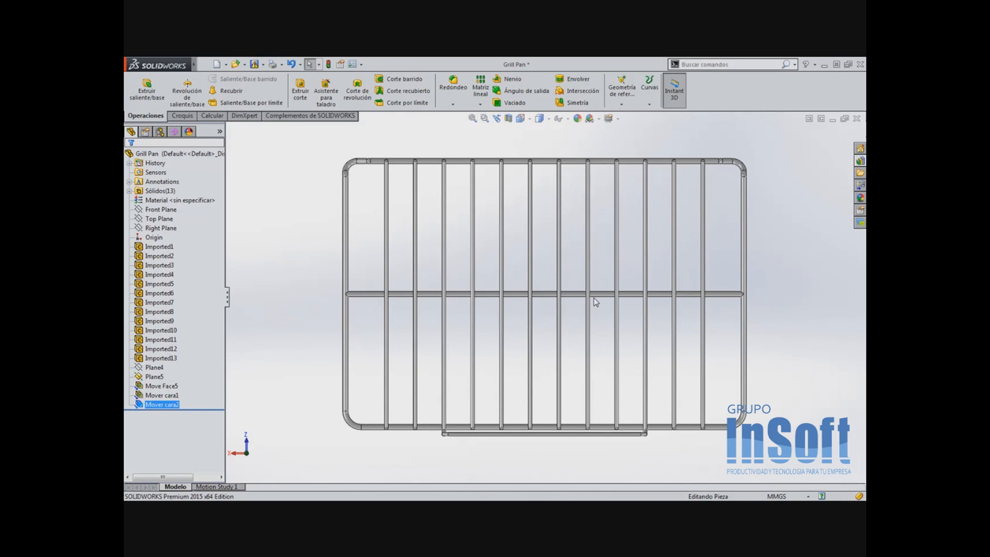
Step: Window-select the long frame side opposite the raised handle rail and translate its faces about 94.3 mm inward along Z with Move Face
{"action": "key", "text": "s"}
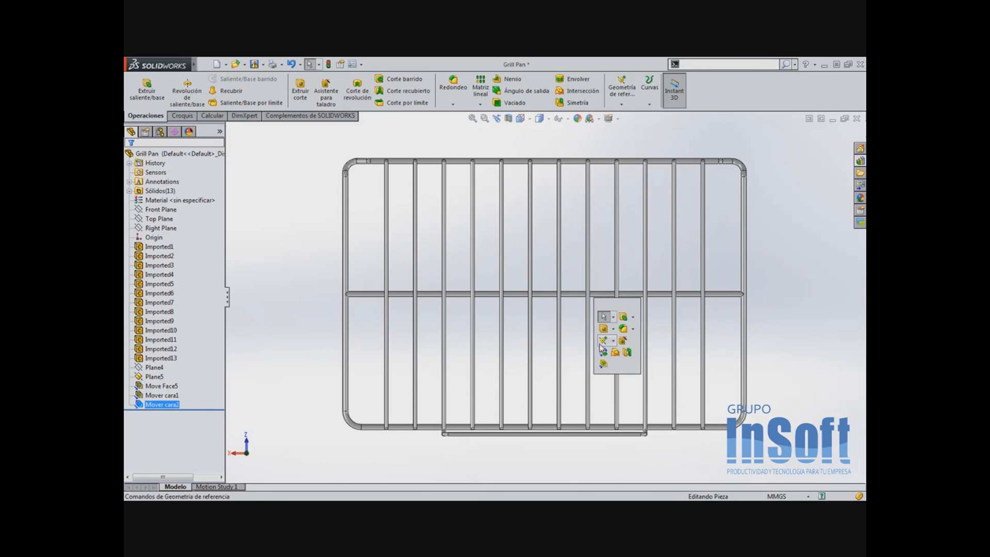
{"action": "left_click", "coordinate": [603, 364]}
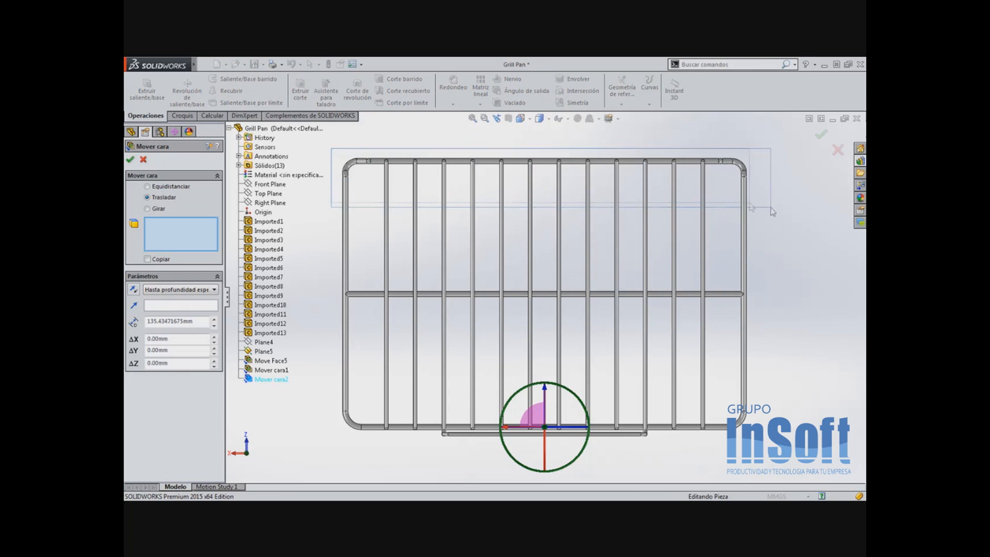
{"action": "left_click", "coordinate": [784, 216]}
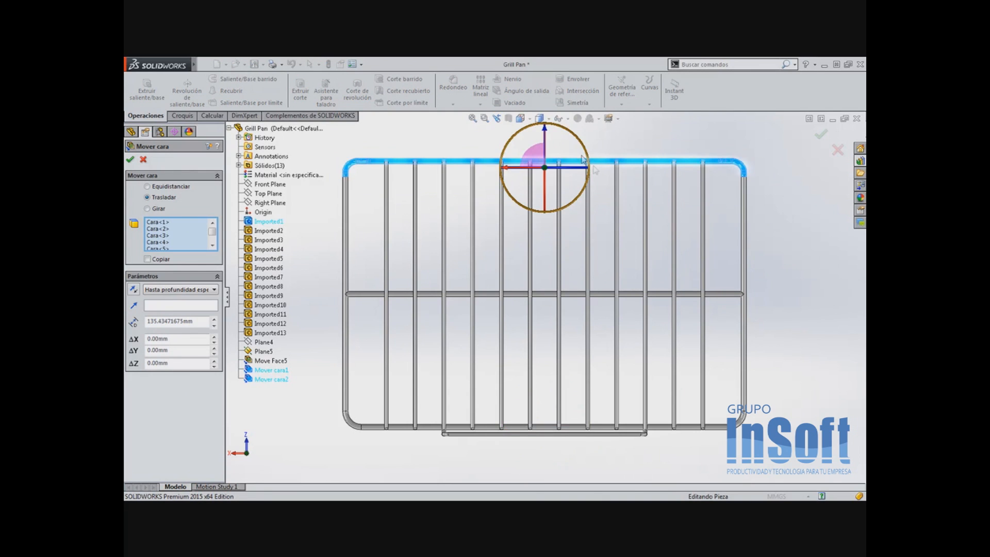
{"action": "left_click_drag", "start_coordinate": [547, 135], "coordinate": [539, 192]}
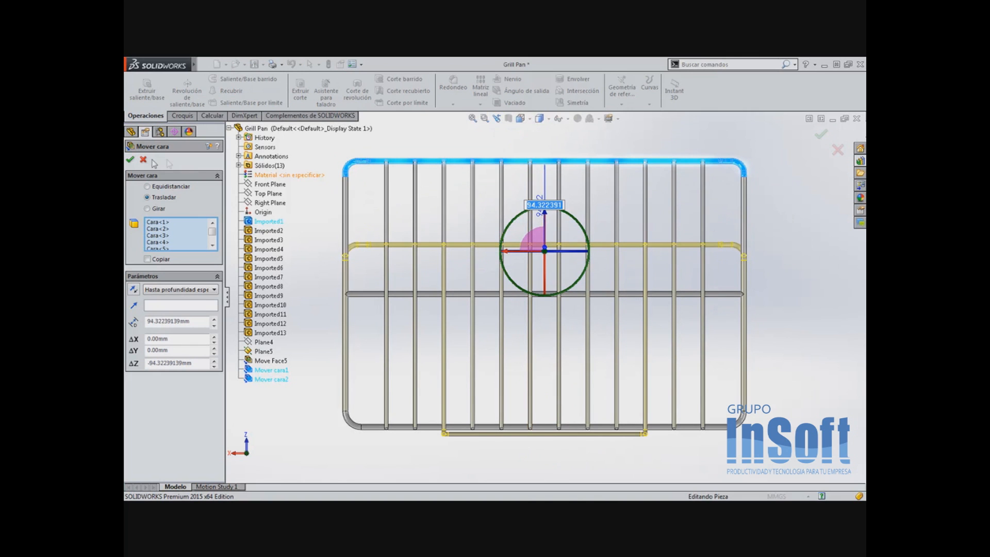
{"action": "key", "text": "Return"}
{"action": "middle_click_drag", "start_coordinate": [564, 278], "coordinate": [428, 376]}
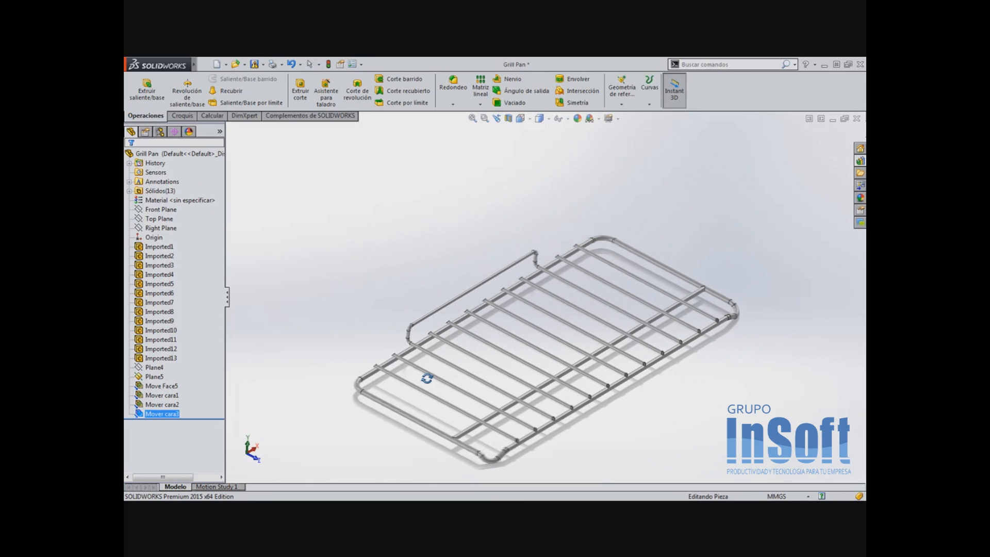
{"action": "key", "text": "Escape"}
{"action": "scroll", "coordinate": [573, 356], "scroll_direction": "up", "scroll_amount": 3}
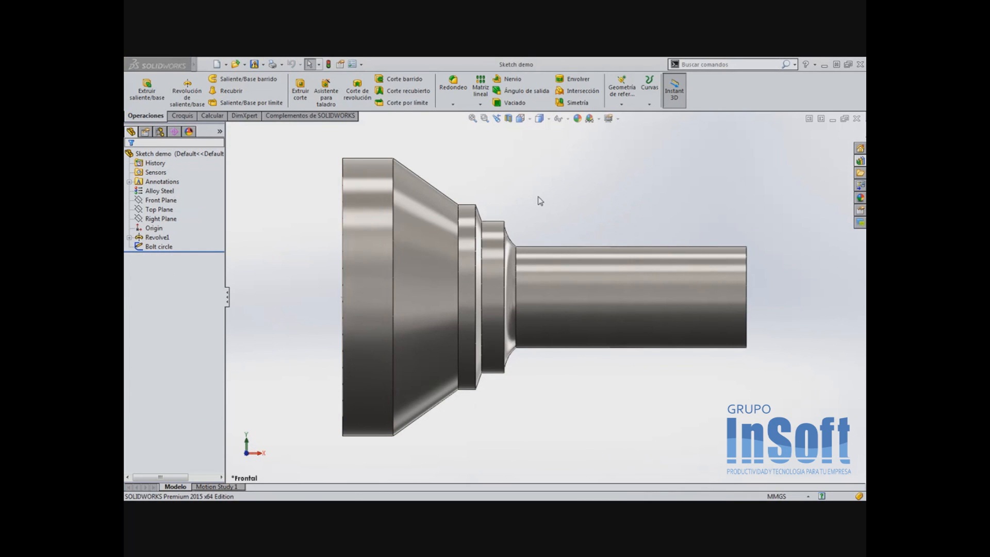
Step: Open the sketch of Revolve1 in Sketch demo for editing and delete the three lines forming the stepped, tapered bore entrance
{"action": "left_click", "coordinate": [157, 237]}
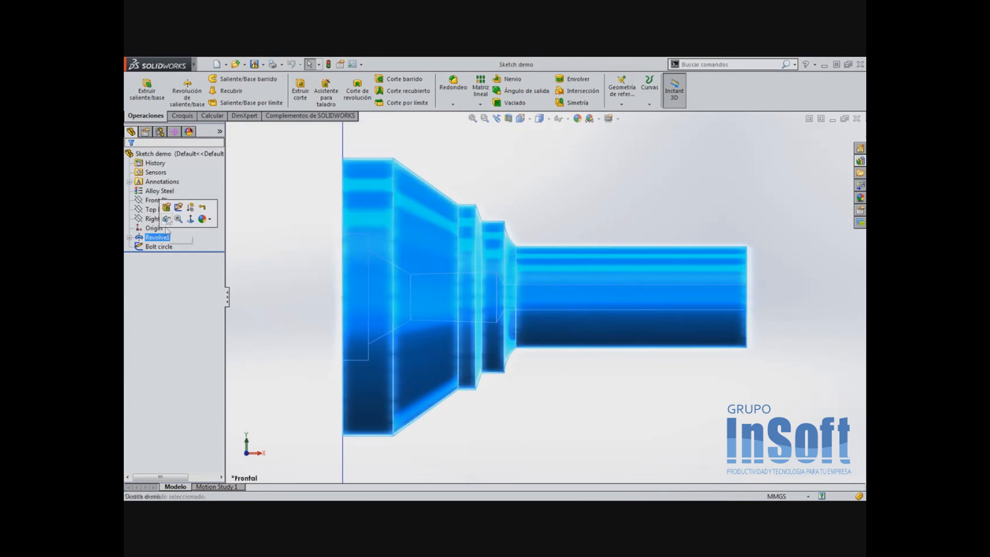
{"action": "left_click", "coordinate": [179, 207]}
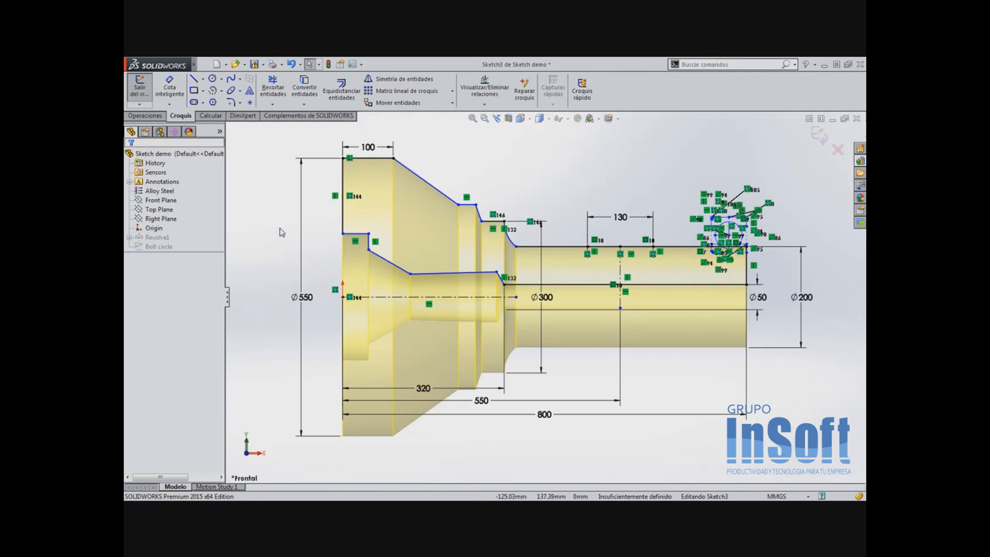
{"action": "left_click_drag", "start_coordinate": [394, 280], "coordinate": [357, 227]}
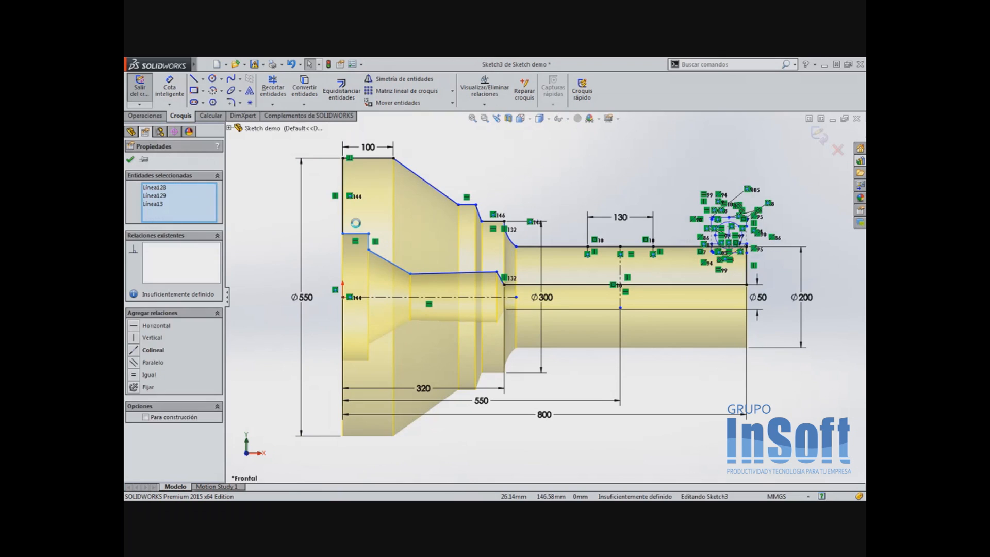
{"action": "left_click", "coordinate": [356, 225]}
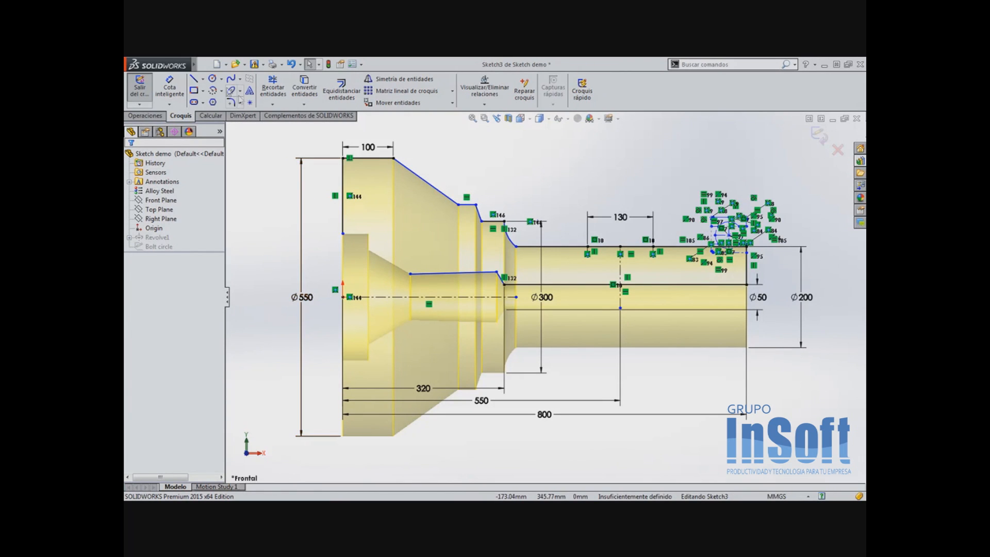
Step: Draw a three-vertex style spline from the end-face line's open endpoint to the start of the bore line, and make the two tangent
{"action": "left_click", "coordinate": [240, 79]}
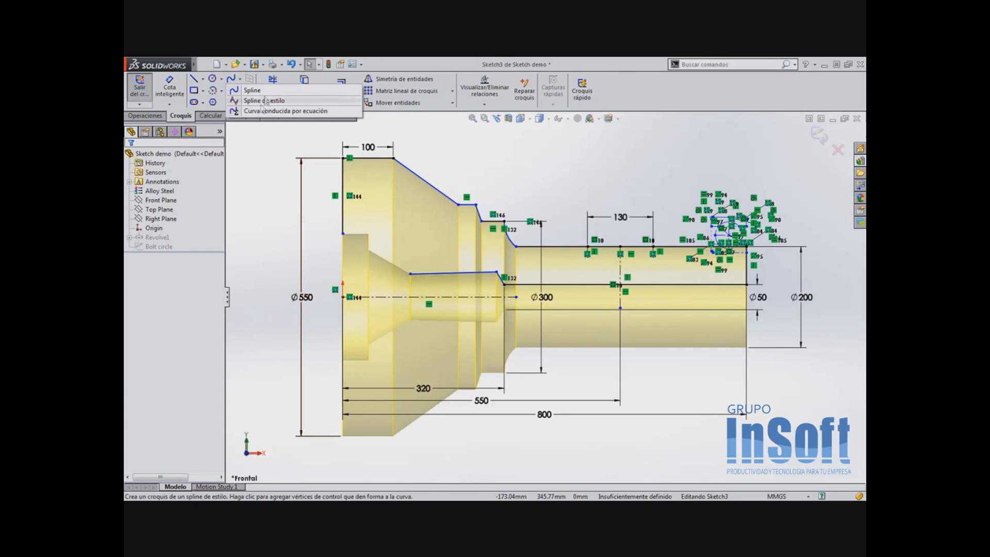
{"action": "left_click", "coordinate": [266, 101]}
{"action": "left_click", "coordinate": [343, 234]}
{"action": "left_click", "coordinate": [343, 260]}
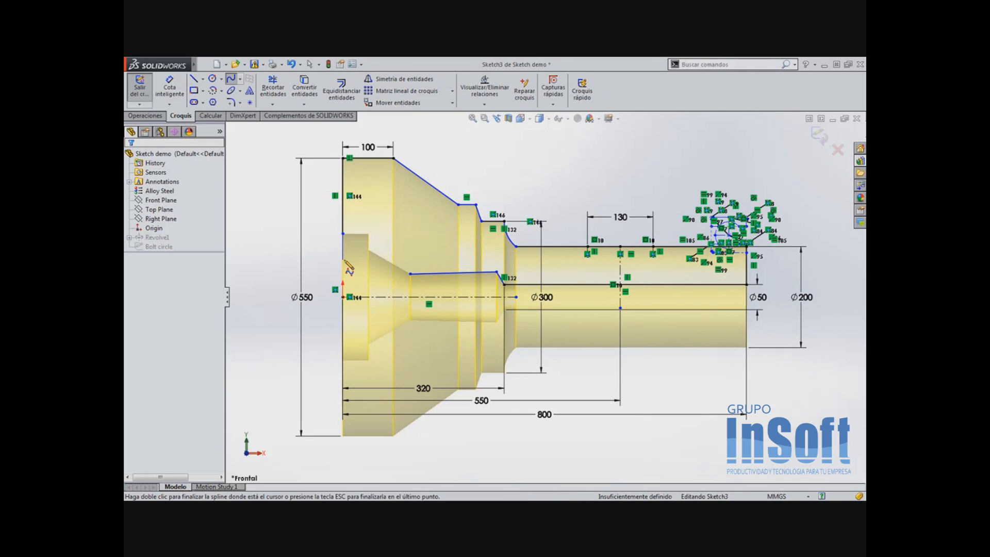
{"action": "double_click", "coordinate": [411, 274]}
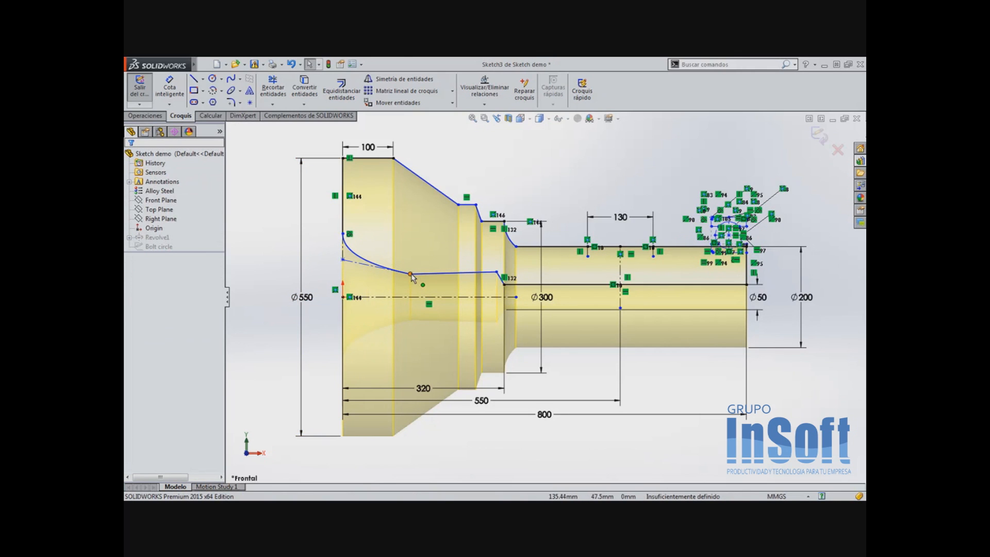
{"action": "left_click", "coordinate": [410, 274]}
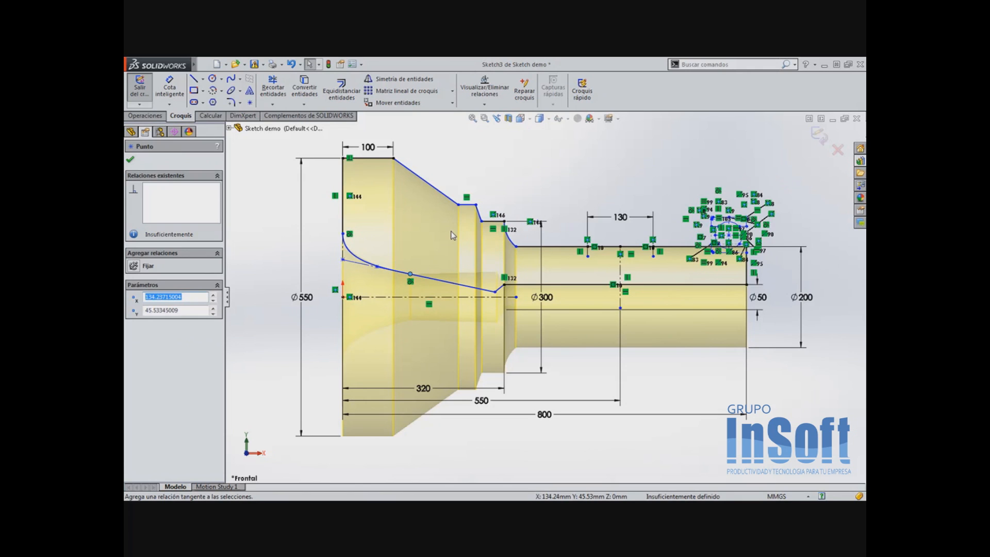
Step: Undo the spline's last tangent relation and make the short bore step line perpendicular to the bore lines at both its ends
{"action": "key", "text": "ctrl+z"}
{"action": "left_click", "coordinate": [275, 221]}
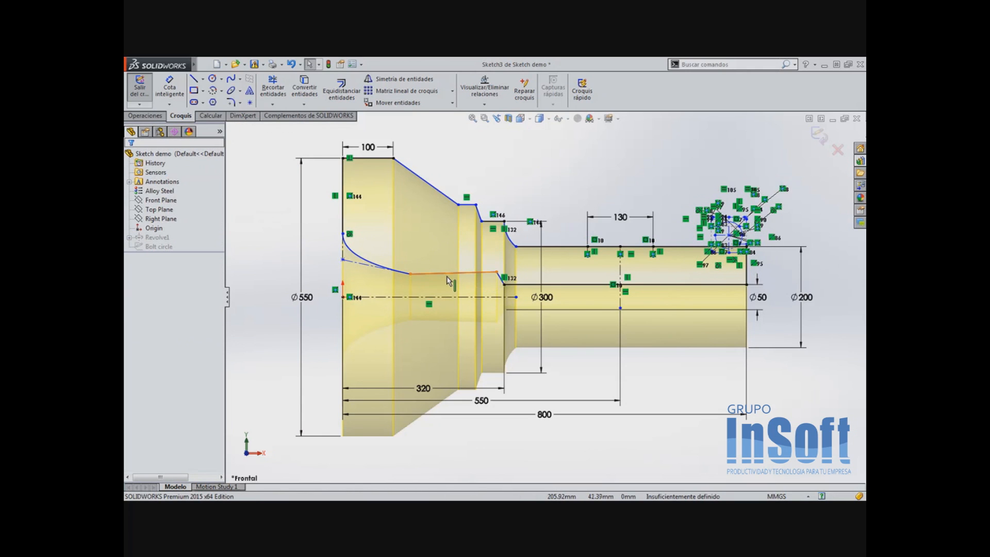
{"action": "left_click", "coordinate": [411, 275]}
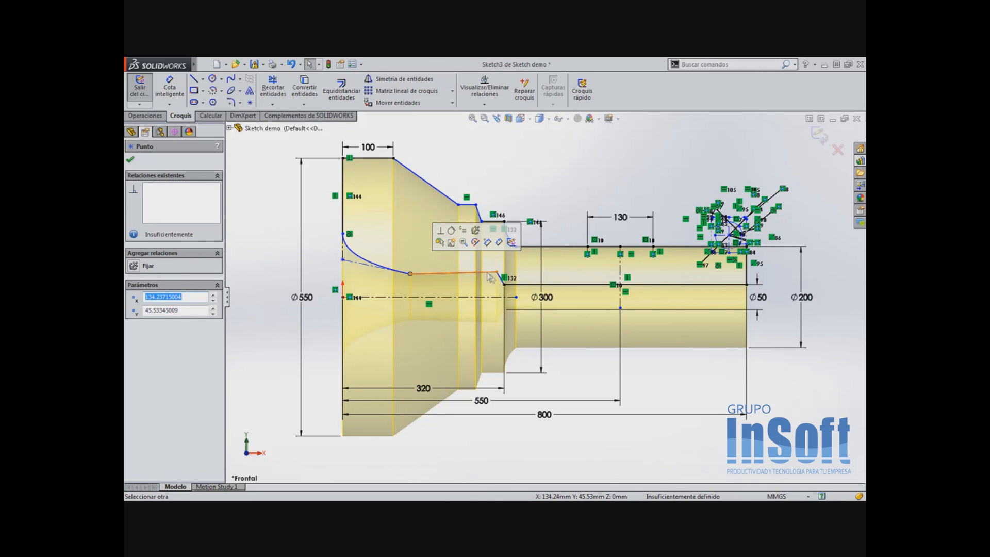
{"action": "left_click", "coordinate": [502, 284]}
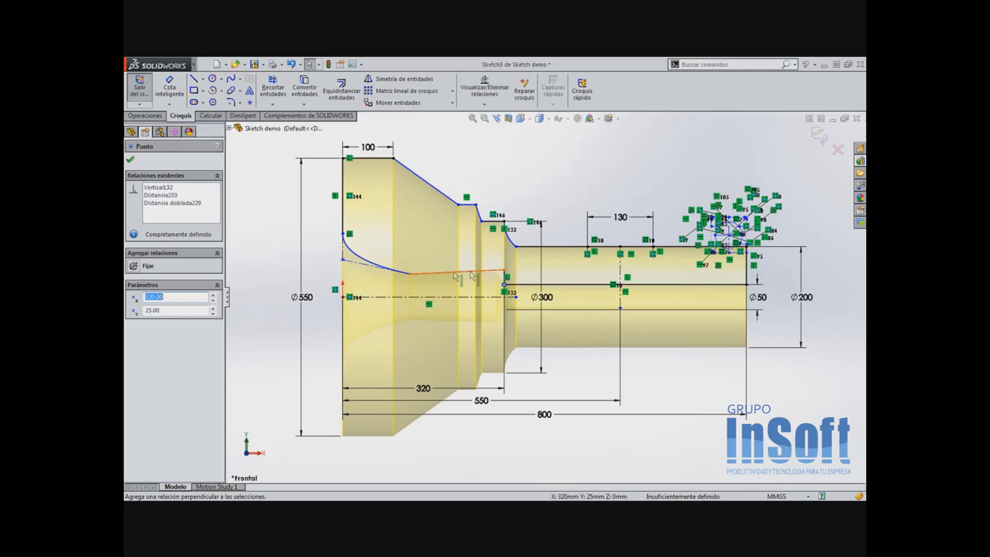
{"action": "left_click", "coordinate": [501, 271]}
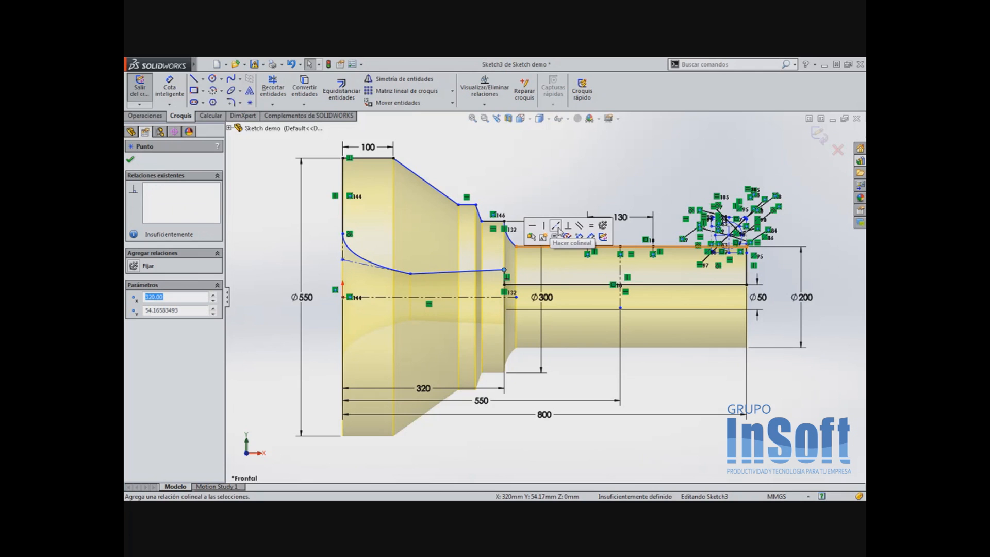
{"action": "left_click", "coordinate": [567, 226]}
{"action": "left_click", "coordinate": [565, 204]}
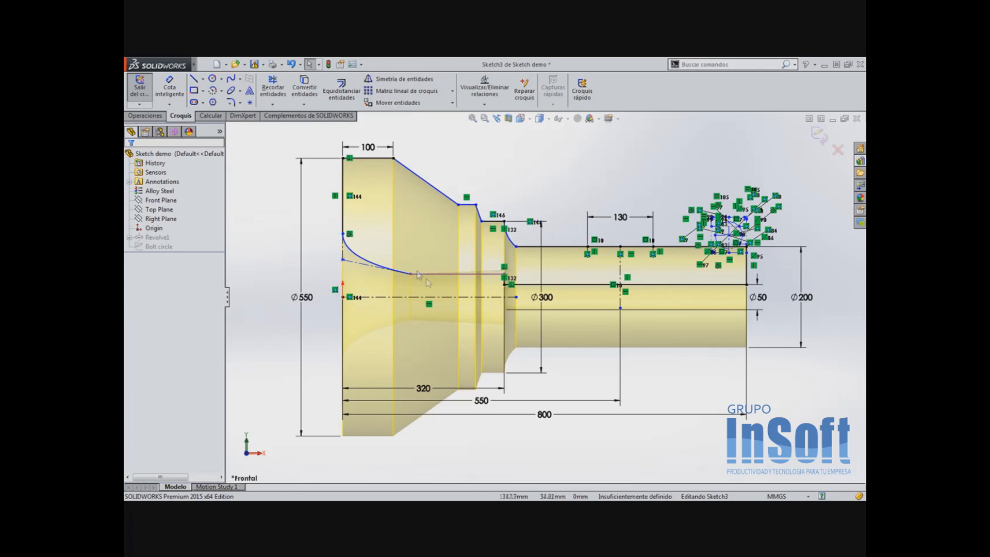
Step: Make the style spline tangent to the horizontal bore line and pull its end-face control vertex slightly toward the axis
{"action": "left_click", "coordinate": [410, 274]}
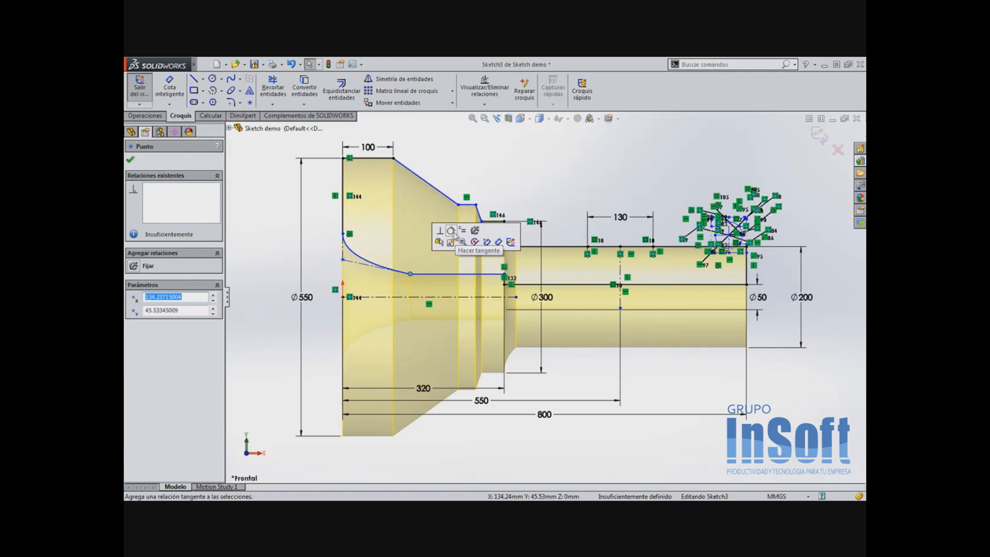
{"action": "left_click", "coordinate": [453, 237]}
{"action": "left_click", "coordinate": [470, 166]}
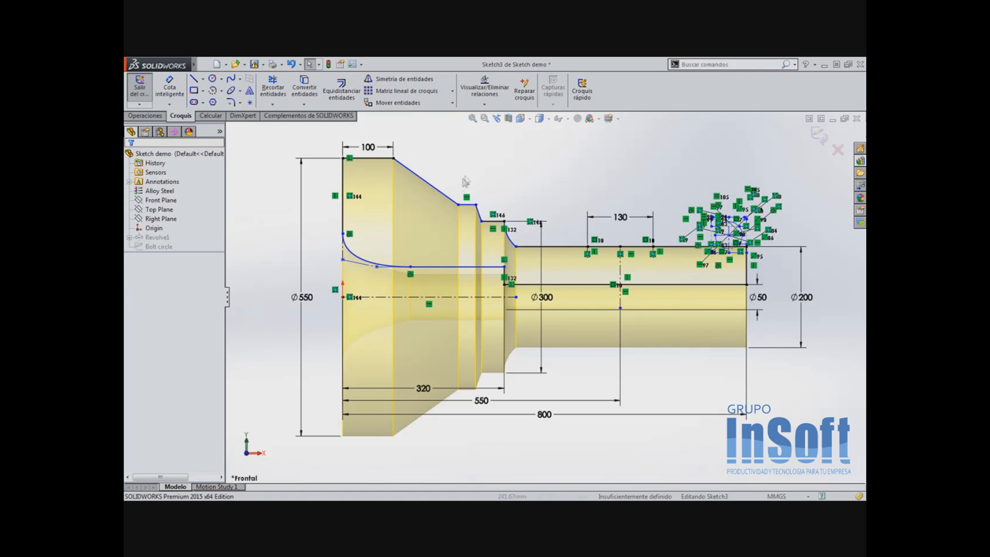
{"action": "left_click", "coordinate": [343, 260]}
{"action": "mouse_move", "coordinate": [344, 260]}
{"action": "left_mouse_down"}
{"action": "mouse_move", "coordinate": [344, 274]}
{"action": "mouse_move", "coordinate": [343, 264]}
{"action": "left_mouse_up"}
{"action": "left_click", "coordinate": [479, 158]}
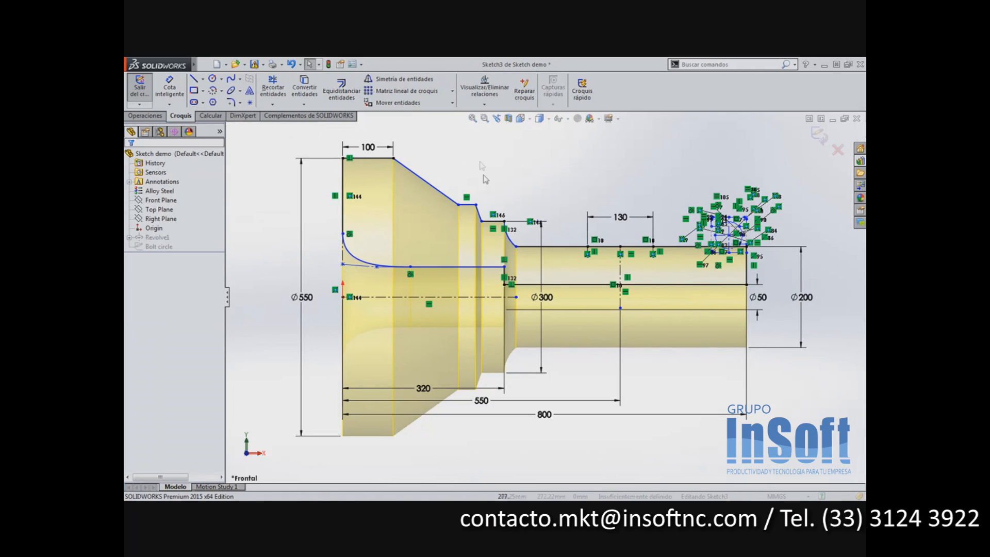
Step: Make the slanted shoulder line perpendicular to the adjoining flange line and the concave arc tangent to the shaft's outer line
{"action": "left_click", "coordinate": [481, 221]}
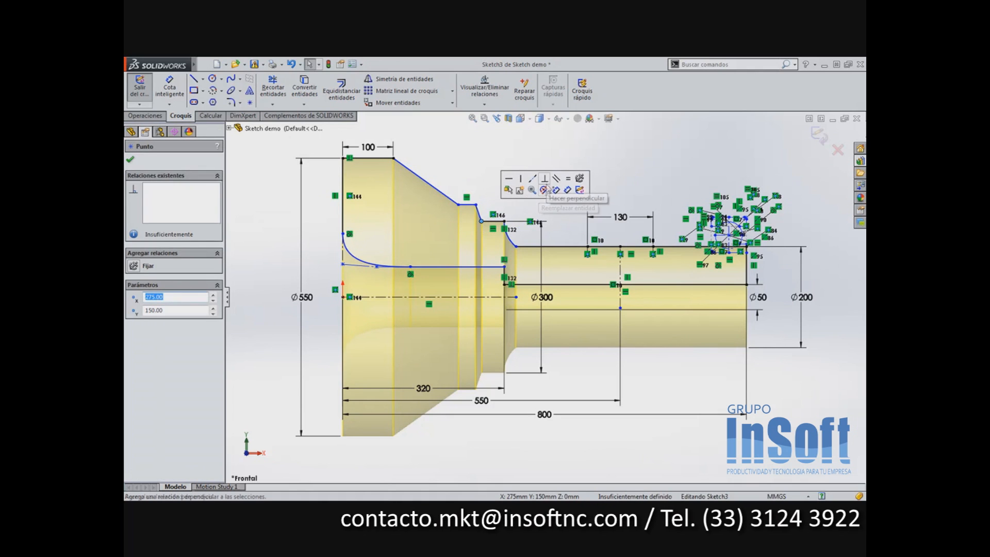
{"action": "left_click", "coordinate": [509, 215]}
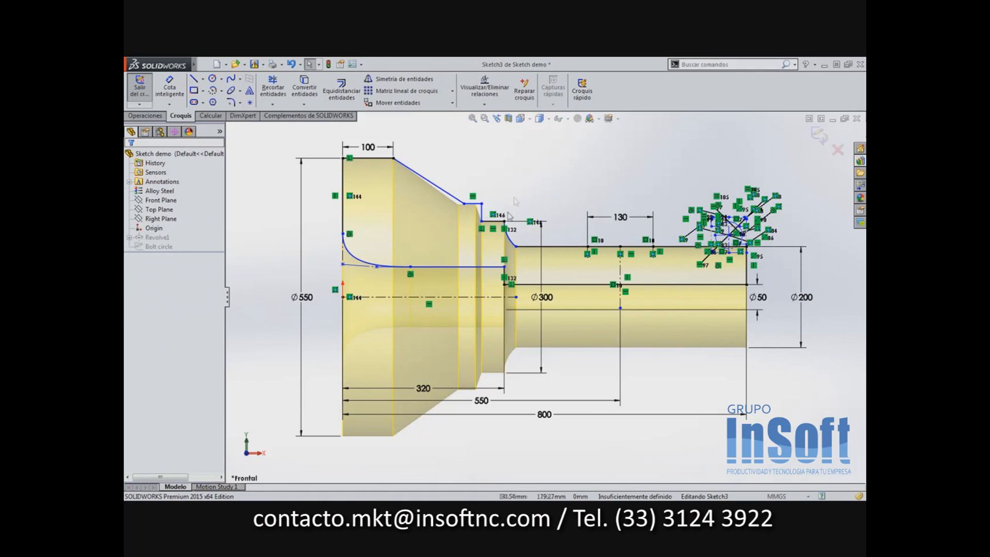
{"action": "left_click", "coordinate": [516, 246]}
{"action": "left_click", "coordinate": [543, 206]}
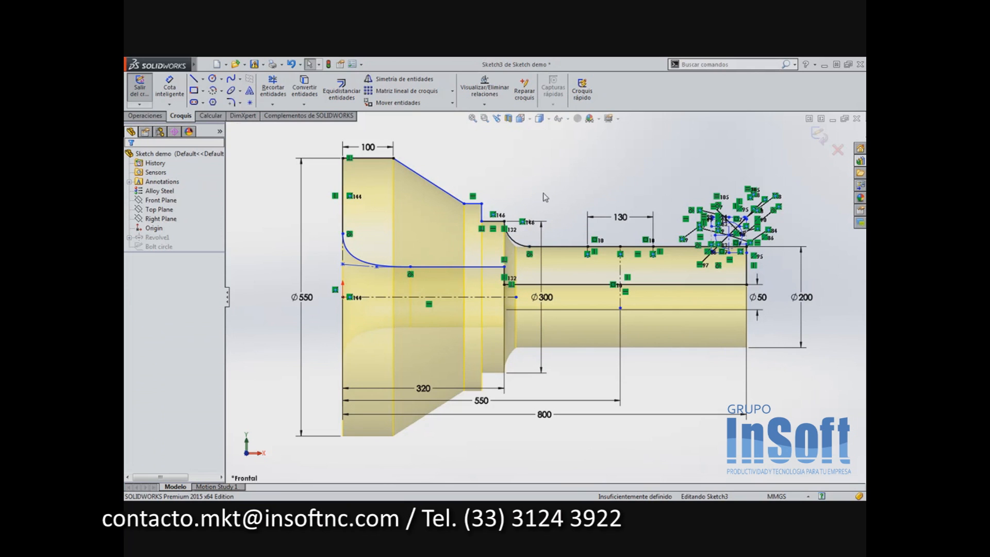
{"action": "left_click", "coordinate": [503, 268]}
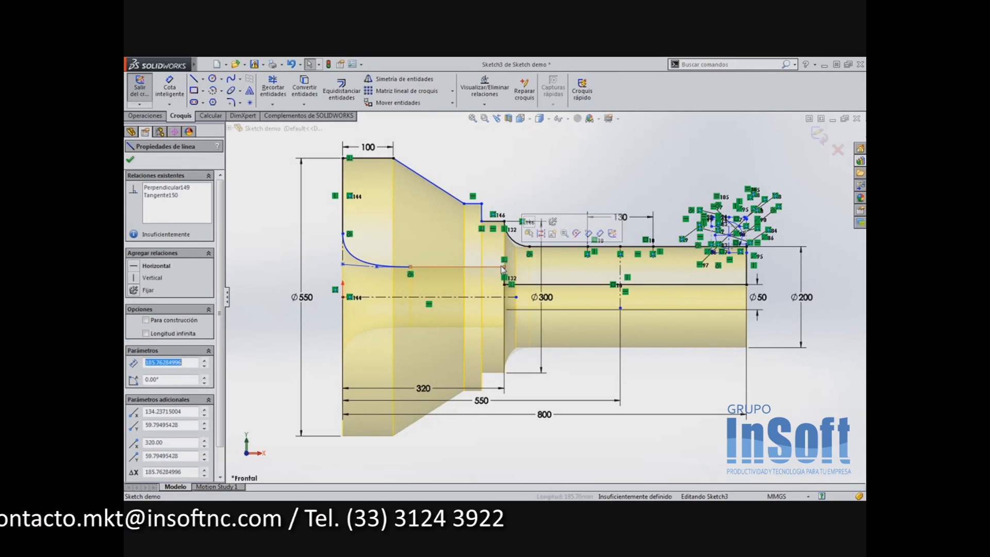
{"action": "left_click", "coordinate": [524, 190]}
Step: Draw a horizontal midpoint line from the vertical centerline to the endpoint marking the 130 mm span, just below the shaft surface
{"action": "scroll", "coordinate": [472, 227], "scroll_direction": "up", "scroll_amount": 2}
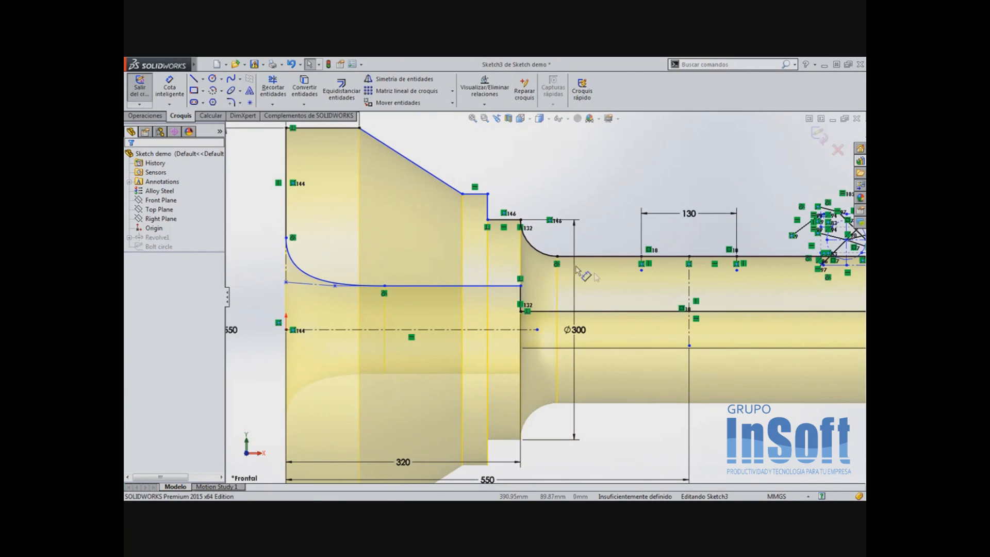
{"action": "middle_click_drag", "start_coordinate": [728, 298], "coordinate": [622, 327], "text": "ctrl"}
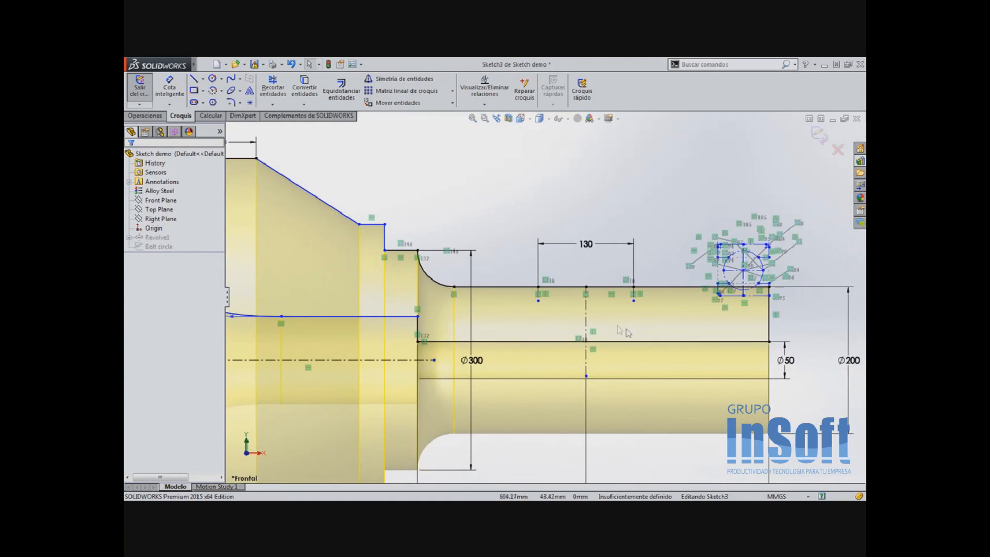
{"action": "scroll", "coordinate": [596, 315], "scroll_direction": "down", "scroll_amount": 1}
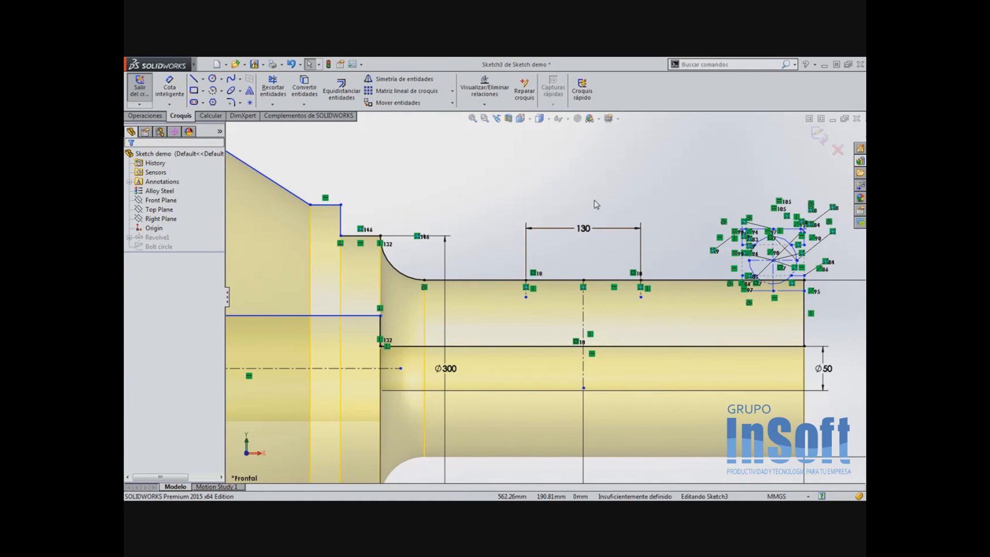
{"action": "key", "text": "s"}
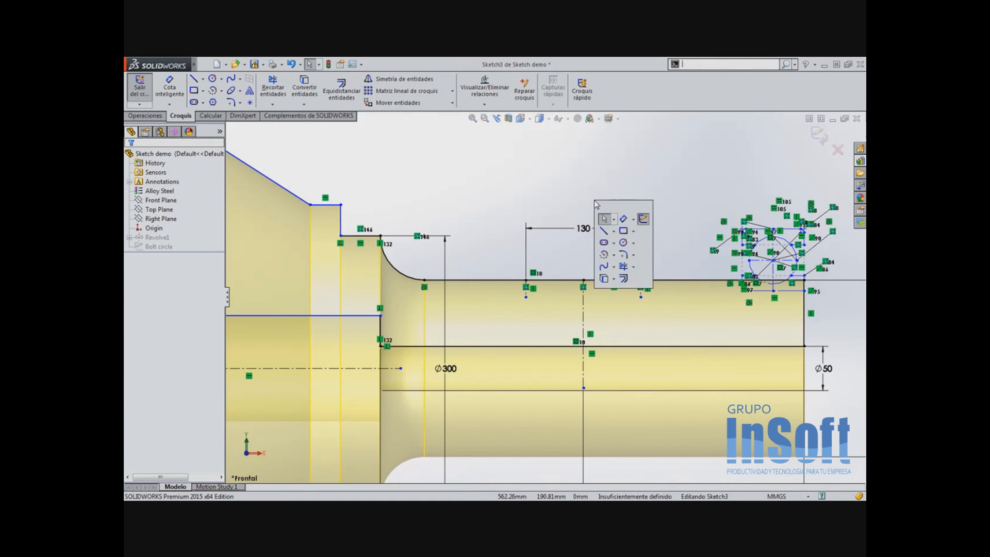
{"action": "left_click", "coordinate": [614, 232]}
{"action": "left_click", "coordinate": [628, 264]}
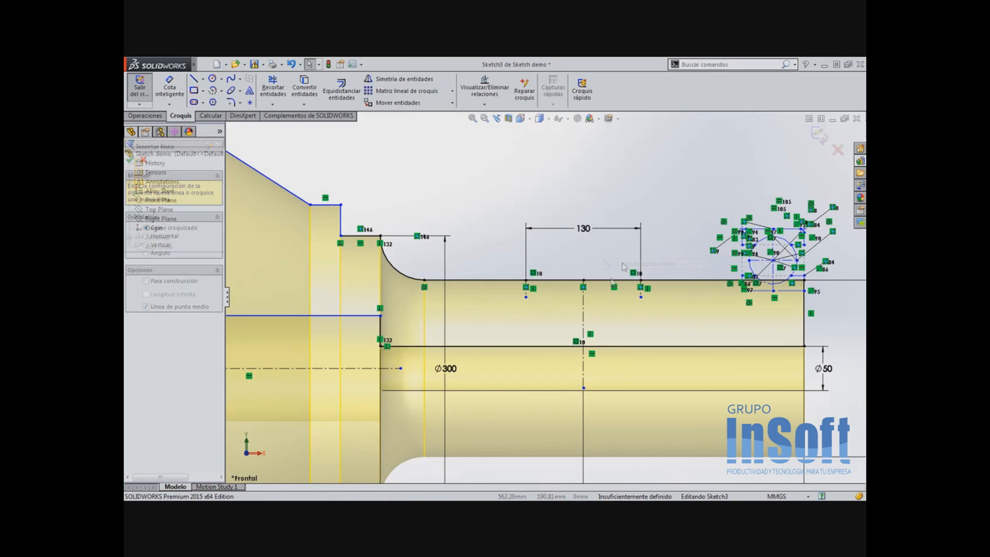
{"action": "left_click", "coordinate": [584, 297]}
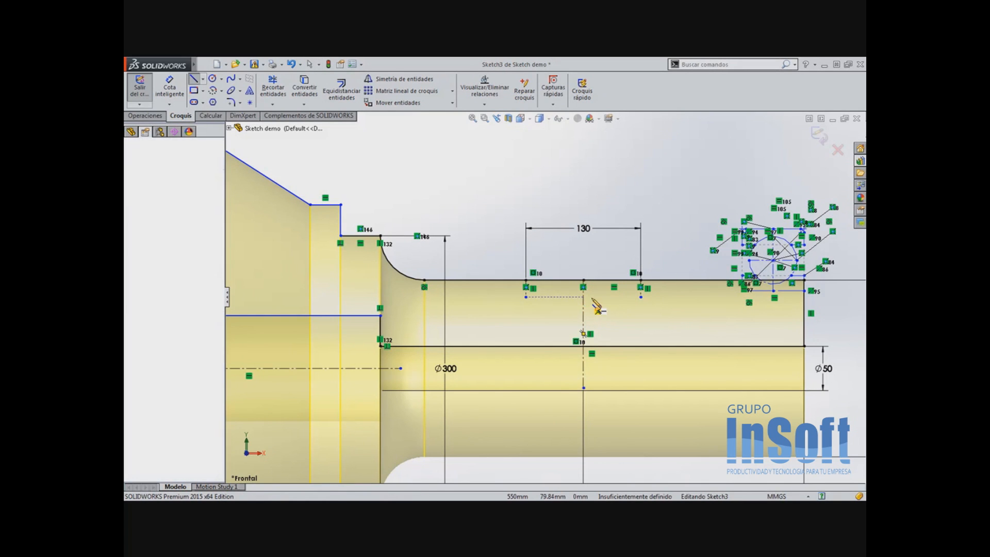
{"action": "left_click", "coordinate": [641, 297]}
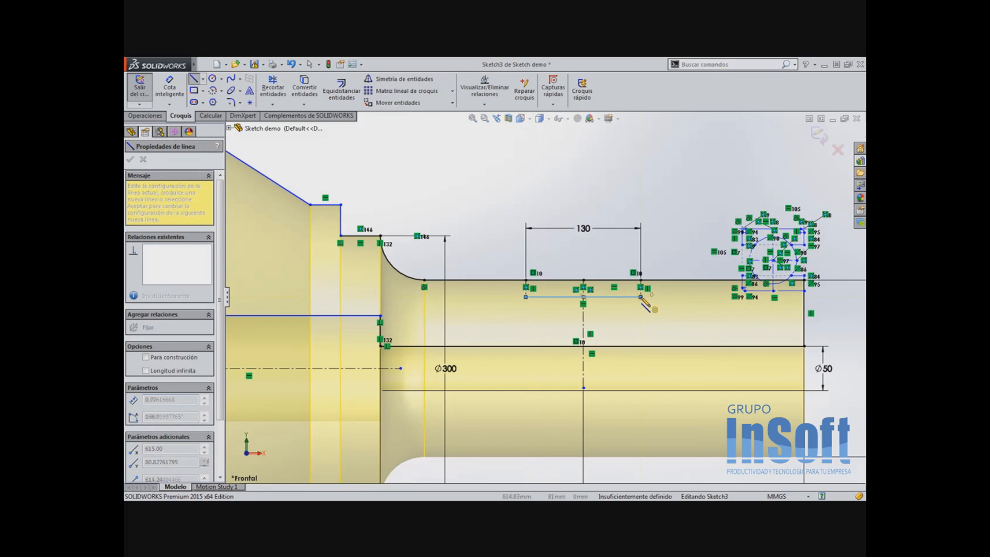
Step: Close the groove profile with two sloped side lines and a horizontal line about 187 mm long above the shaft surface
{"action": "left_click", "coordinate": [659, 271]}
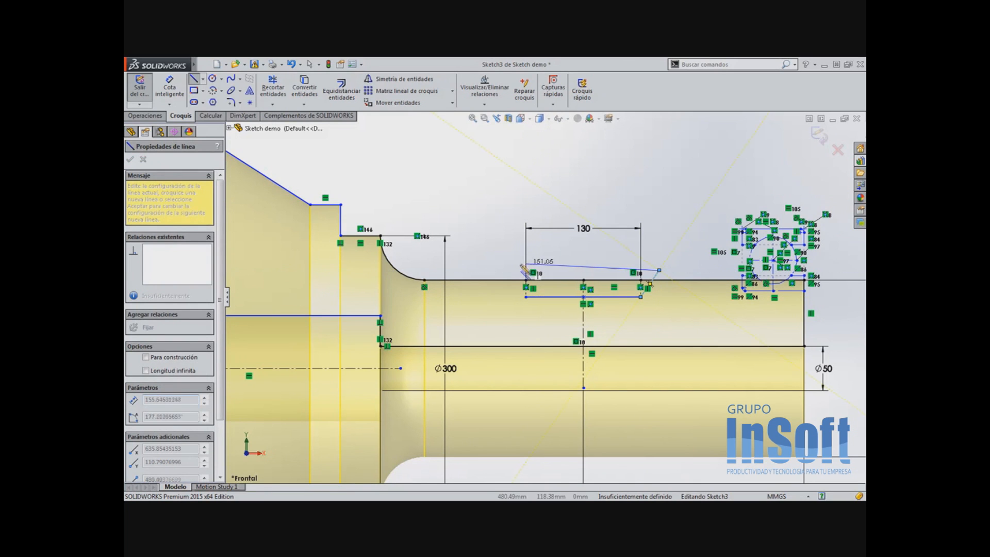
{"action": "left_click", "coordinate": [494, 270]}
{"action": "left_click", "coordinate": [526, 297]}
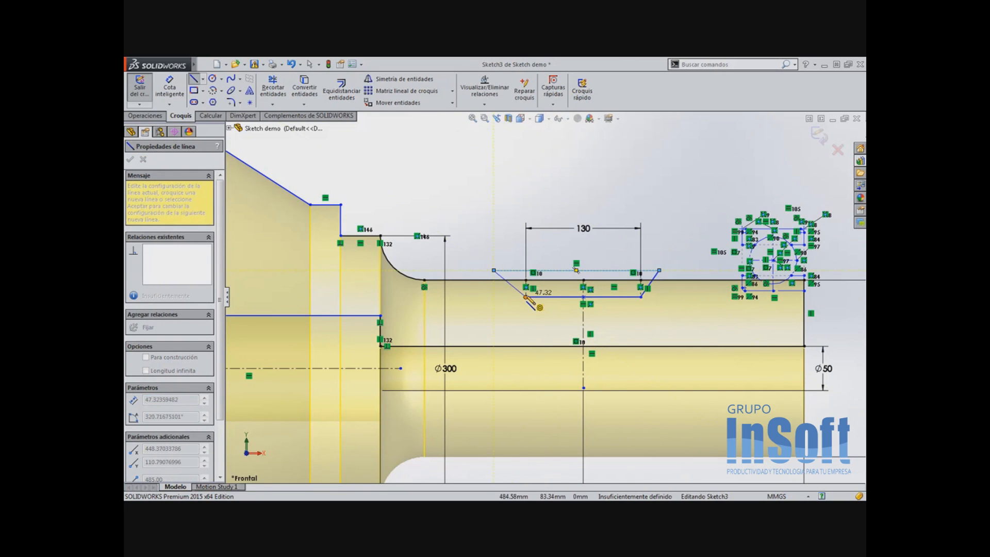
{"action": "key", "text": "Escape"}
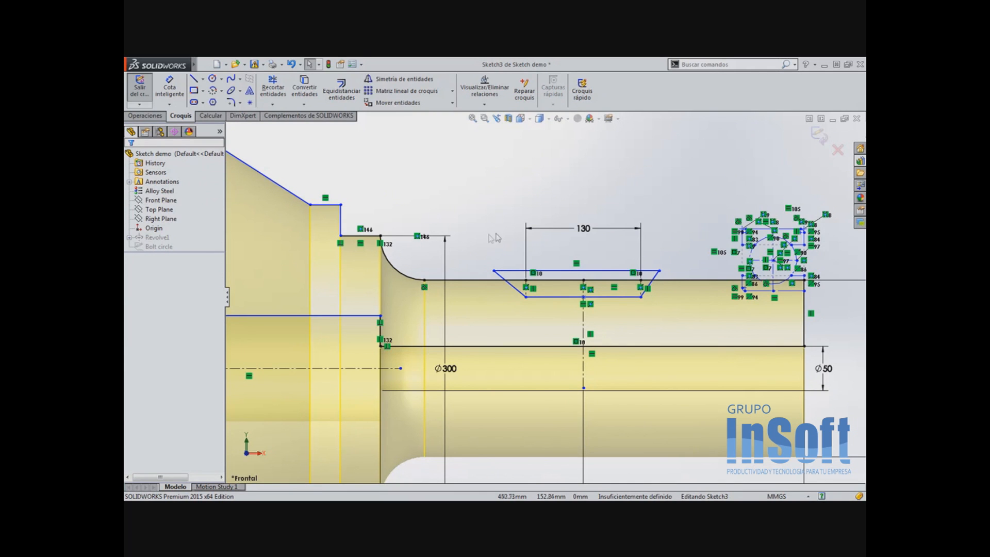
{"action": "left_click", "coordinate": [557, 298]}
{"action": "key", "text": "Escape"}
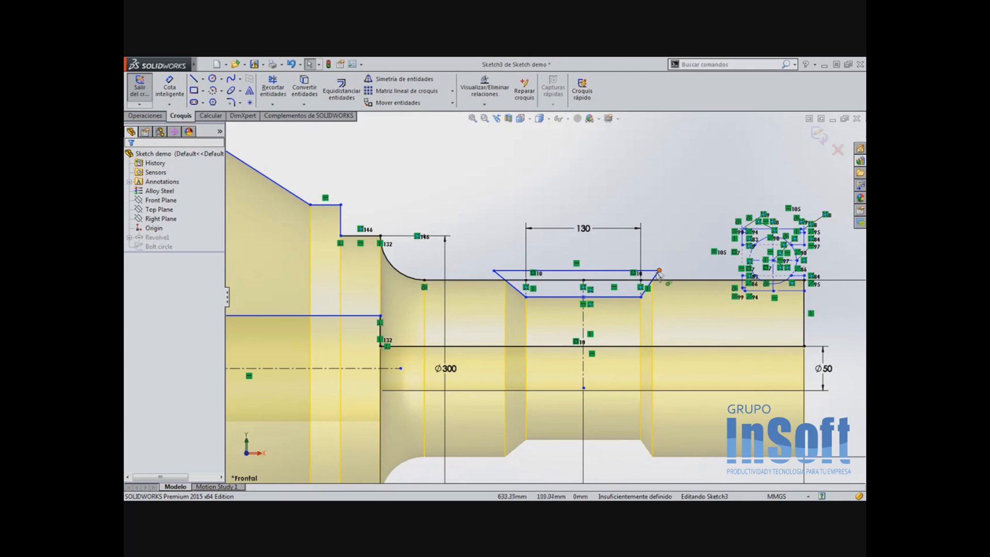
Step: Convert the chain of construction lines along the lower edge of the shaft-end block to regular sketch geometry and exit the sketch
{"action": "scroll", "coordinate": [743, 299], "scroll_direction": "down", "scroll_amount": 4}
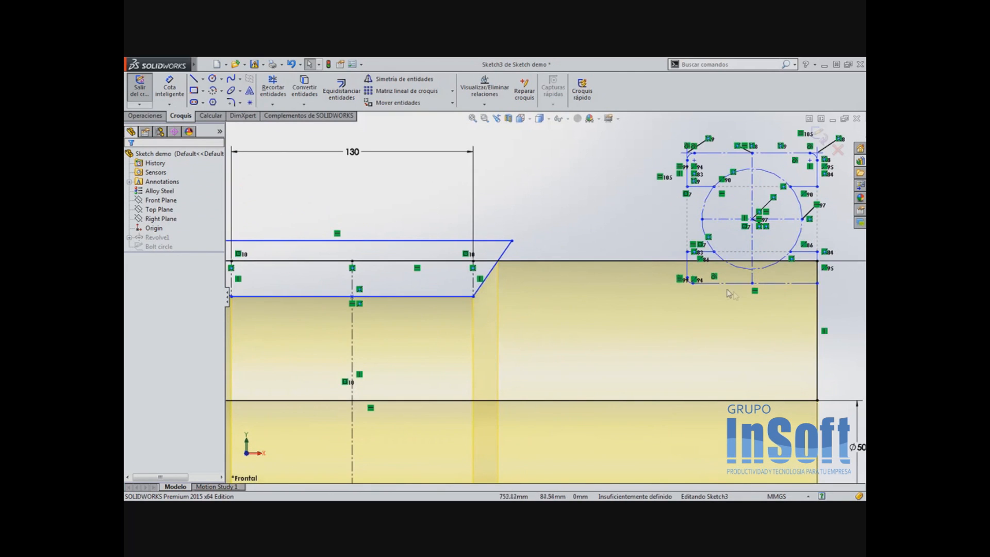
{"action": "left_click", "coordinate": [704, 253]}
{"action": "right_click", "coordinate": [704, 255]}
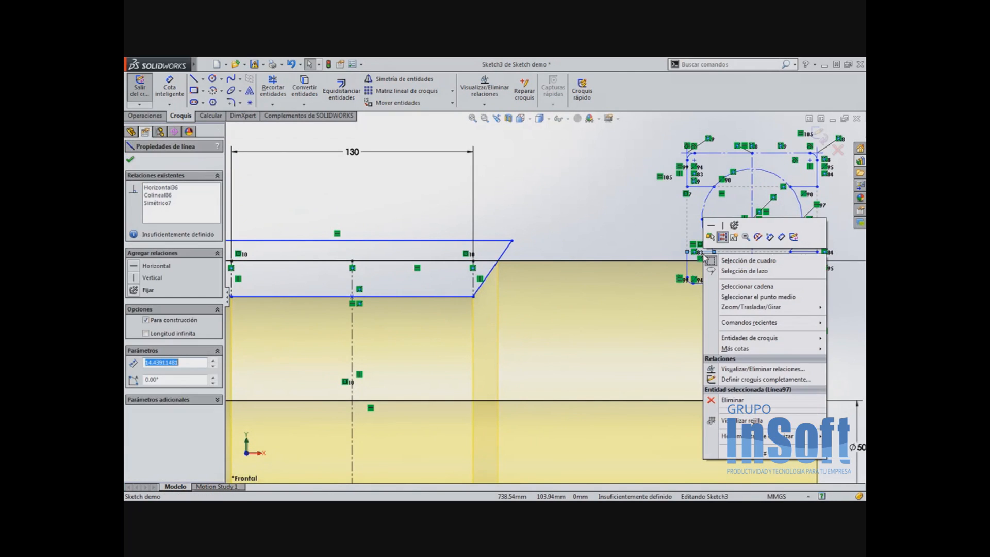
{"action": "left_click", "coordinate": [732, 286]}
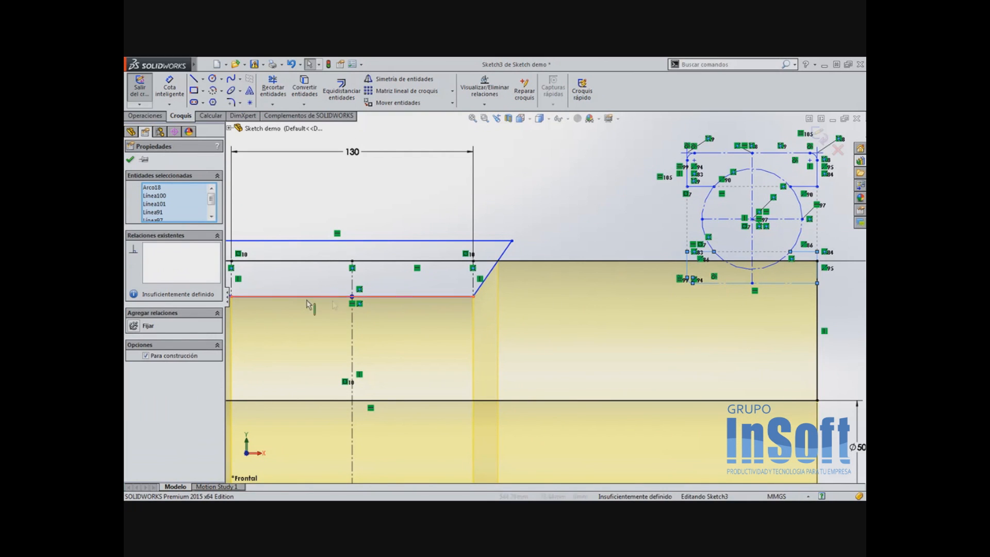
{"action": "key", "text": "Escape"}
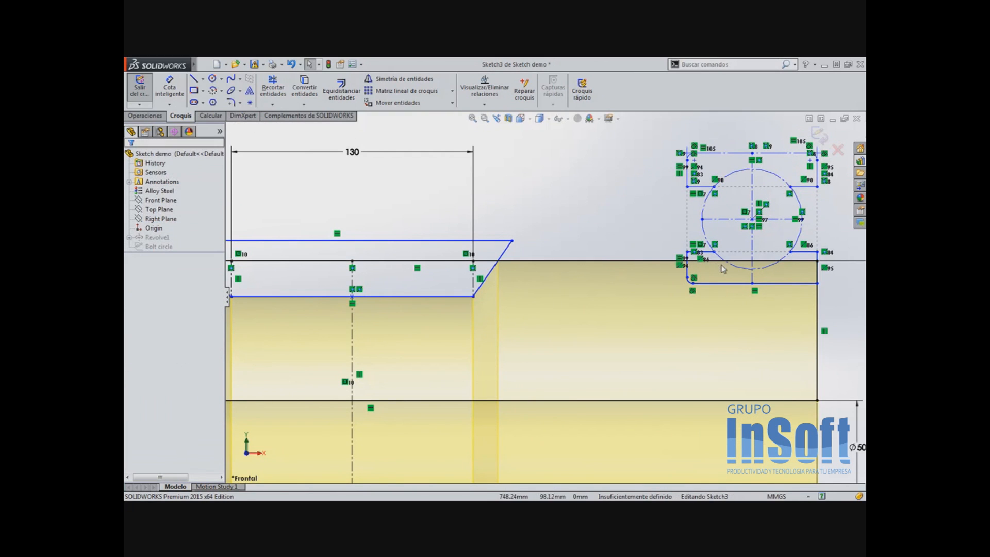
{"action": "left_click", "coordinate": [718, 262]}
{"action": "left_click", "coordinate": [606, 233]}
{"action": "key", "text": "z"}
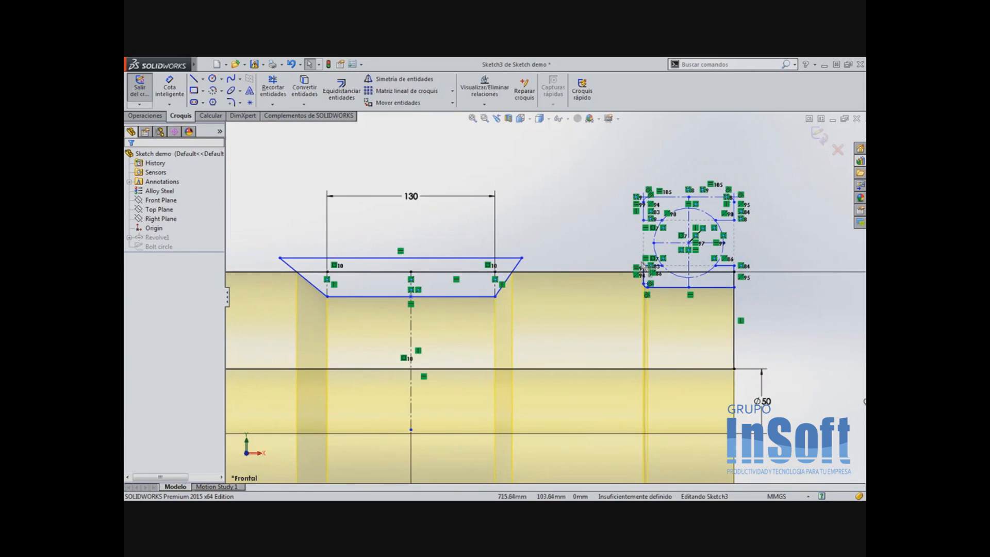
{"action": "left_click", "coordinate": [820, 135]}
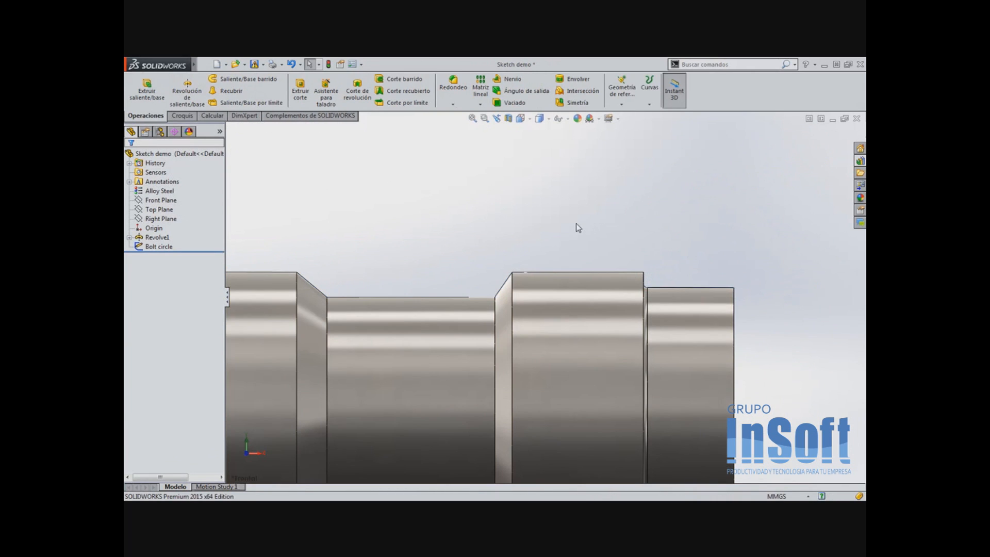
{"action": "key", "text": "f"}
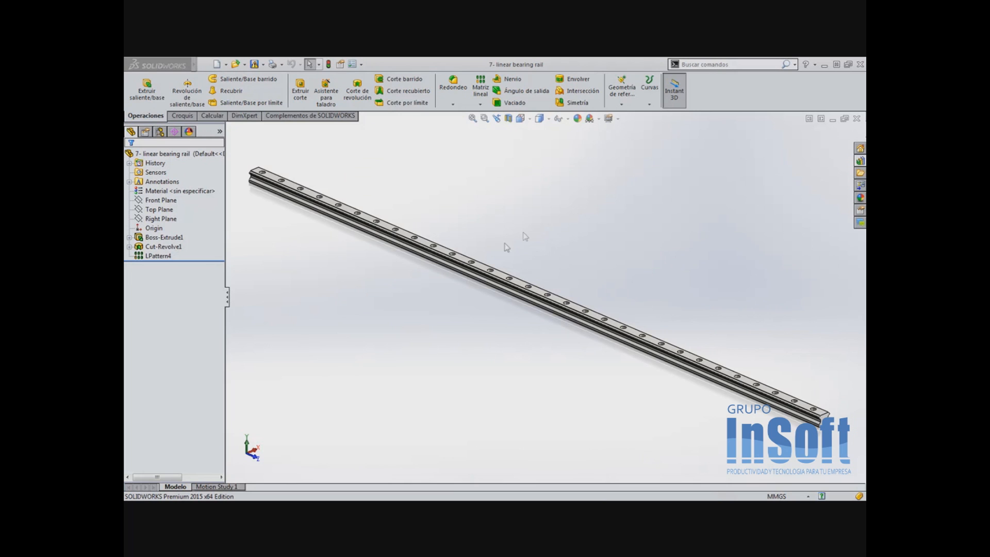
Step: In 7- linear bearing rail, highlight the LPattern4 holes and shorten the Boss-Extrude1 rail to about half its length from the far end face
{"action": "left_click", "coordinate": [159, 256]}
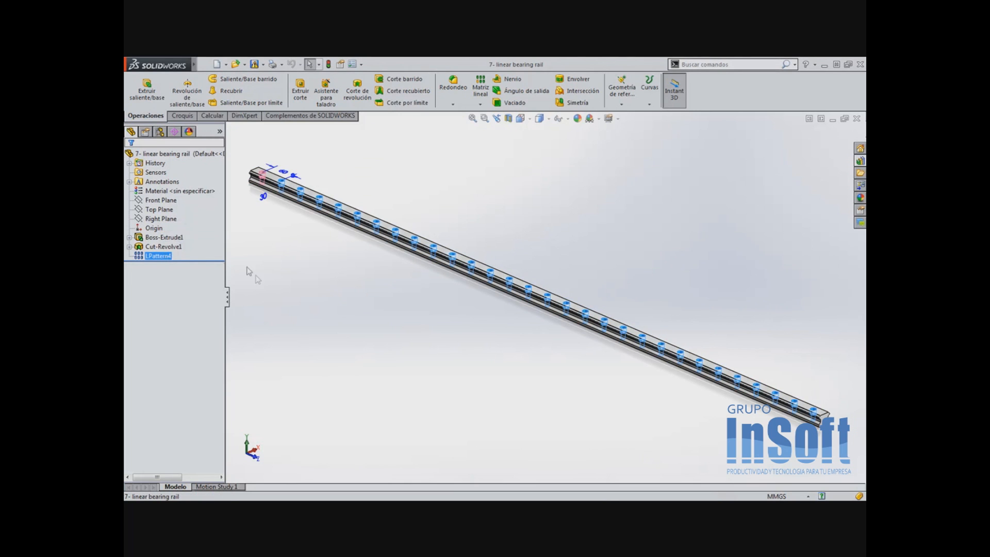
{"action": "left_click", "coordinate": [406, 335]}
{"action": "left_click", "coordinate": [825, 416]}
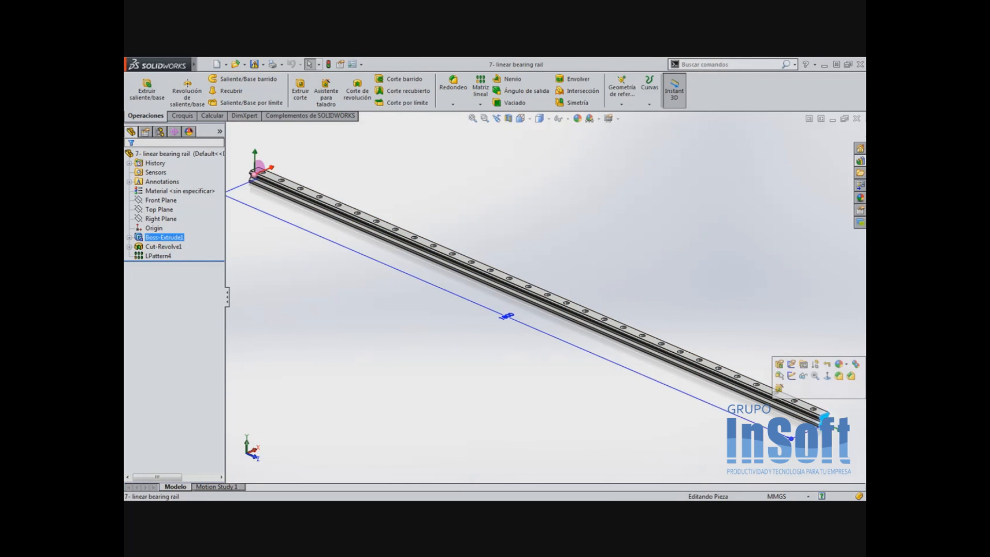
{"action": "left_click_drag", "start_coordinate": [836, 433], "coordinate": [489, 360]}
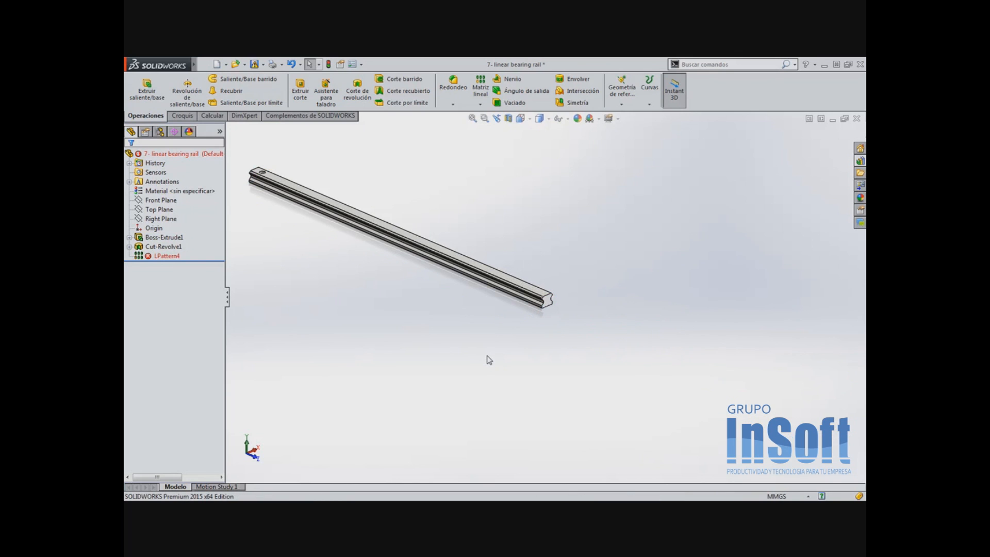
Step: Edit LPattern4 so its holes run up to the rail's far end face with a 25 mm offset, keeping the 60 mm spacing
{"action": "scroll", "coordinate": [274, 198], "scroll_direction": "down", "scroll_amount": 1}
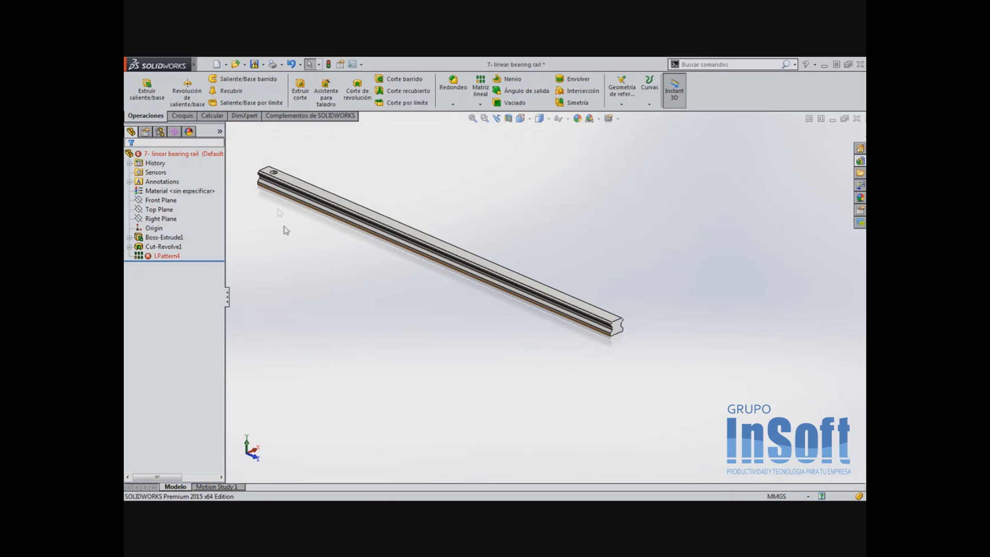
{"action": "right_click", "coordinate": [166, 256]}
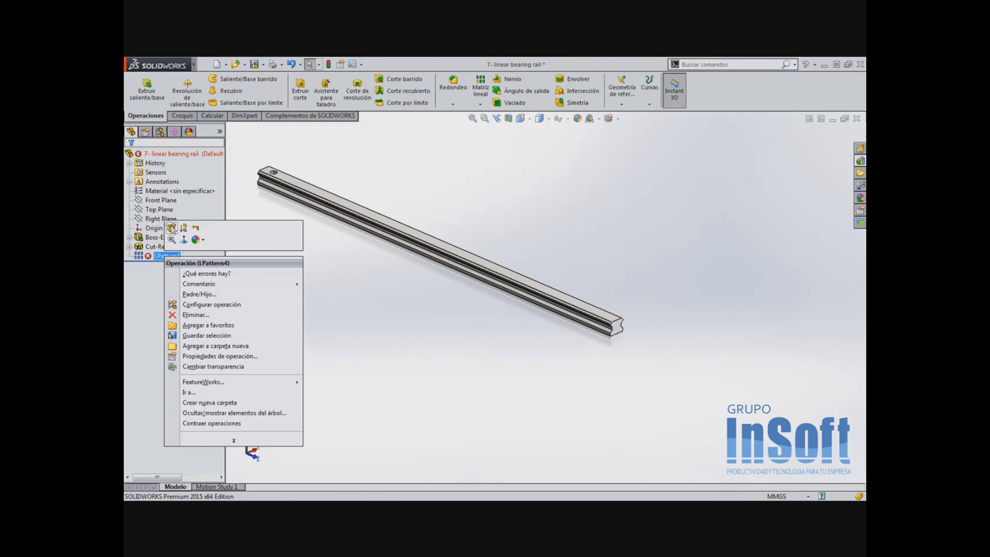
{"action": "left_click", "coordinate": [175, 230]}
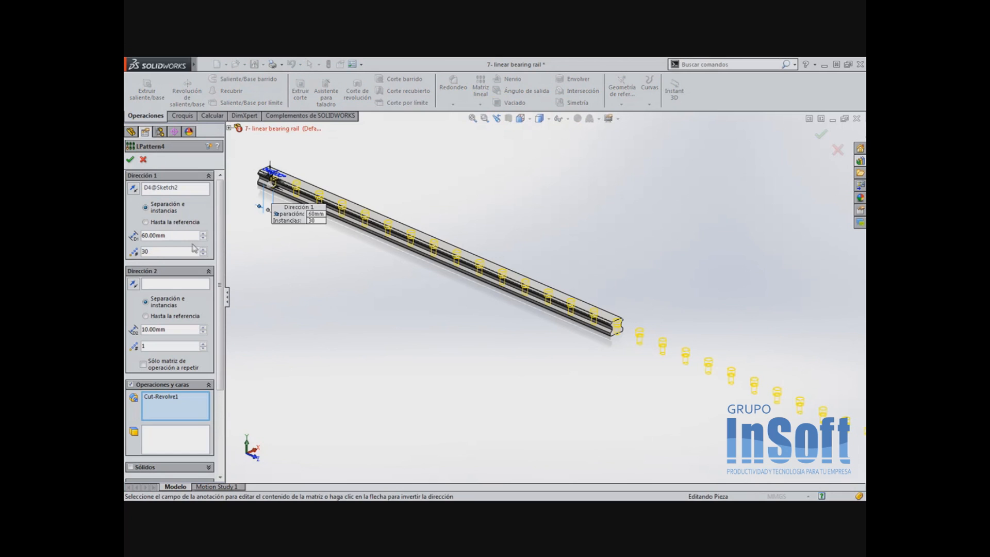
{"action": "left_click", "coordinate": [146, 221]}
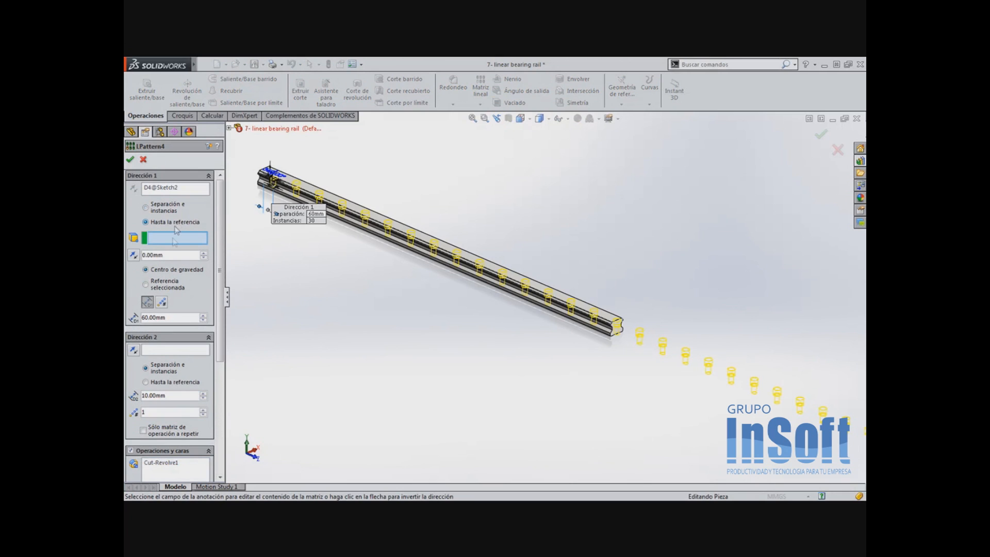
{"action": "left_click", "coordinate": [617, 331]}
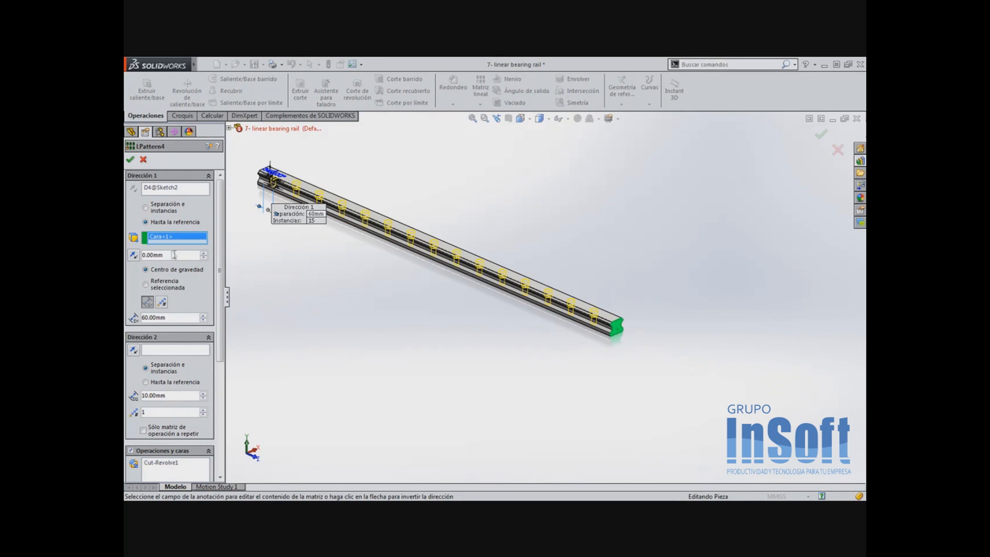
{"action": "type", "text": "25"}
{"action": "key", "text": "Return"}
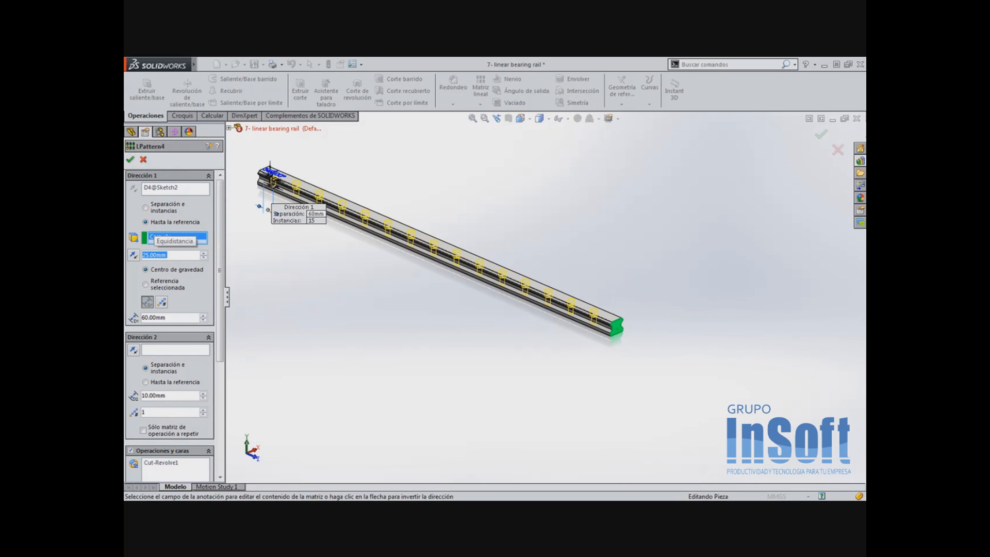
{"action": "left_click", "coordinate": [130, 161]}
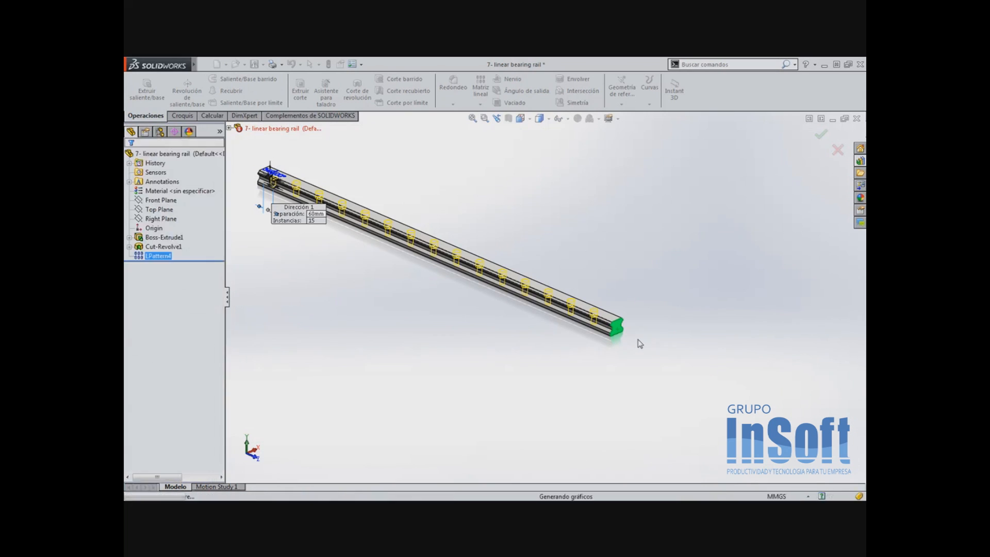
Step: Shorten the Boss-Extrude1 rail to about two-thirds of its length from the far end face
{"action": "left_click", "coordinate": [617, 331]}
{"action": "left_click_drag", "start_coordinate": [577, 351], "coordinate": [415, 299]}
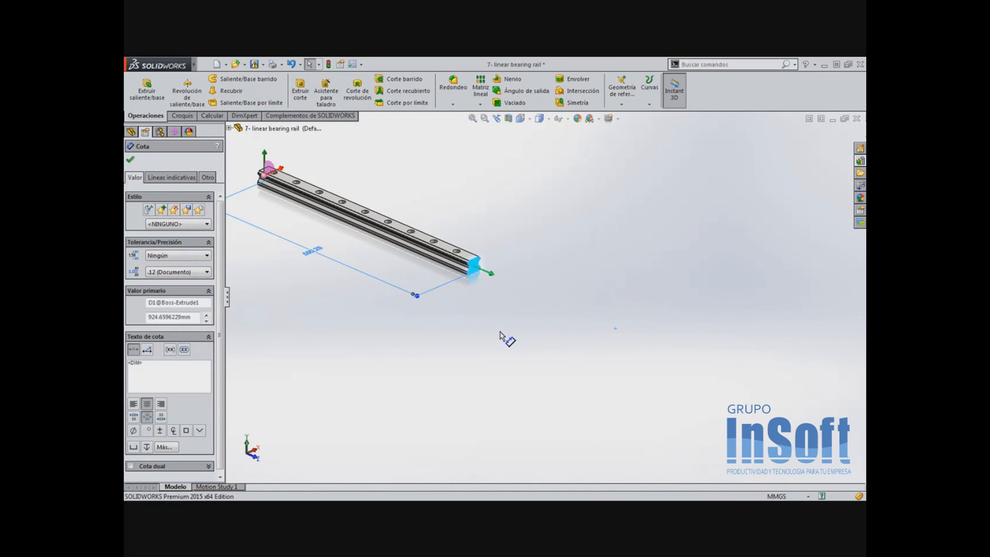
{"action": "left_click", "coordinate": [130, 159]}
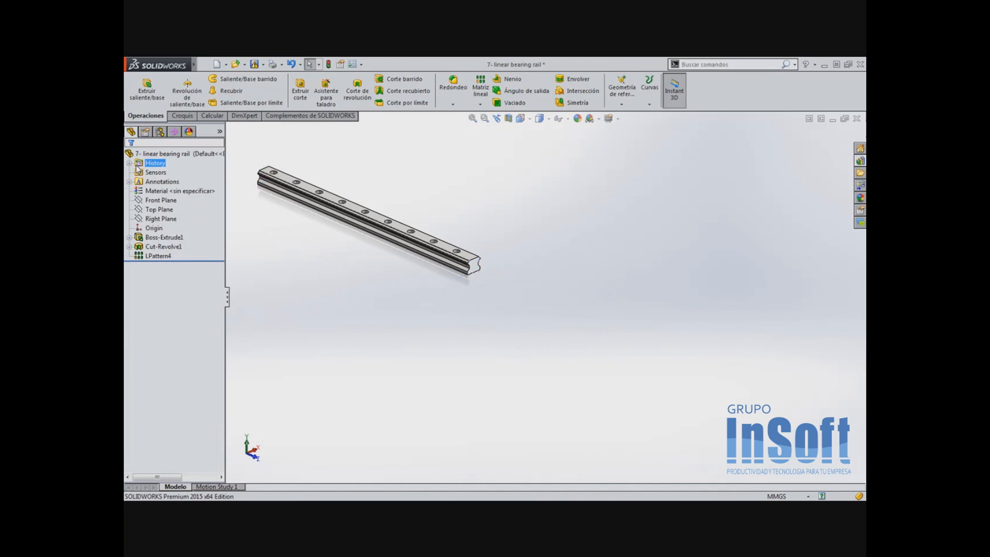
Step: Edit LPattern4 to define the up-to-reference pattern by 9 instances instead of by spacing
{"action": "left_click", "coordinate": [157, 256]}
{"action": "left_click", "coordinate": [154, 225]}
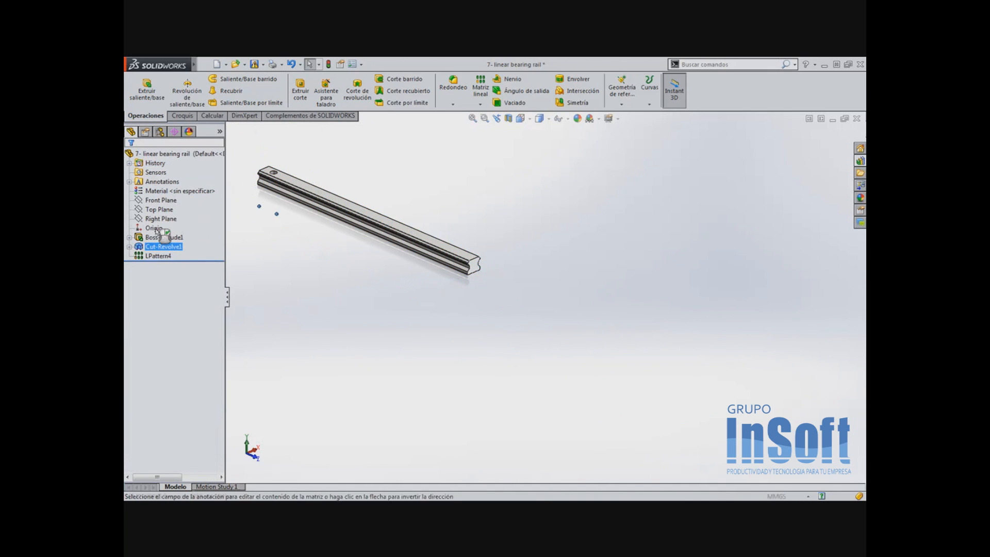
{"action": "left_click", "coordinate": [161, 301]}
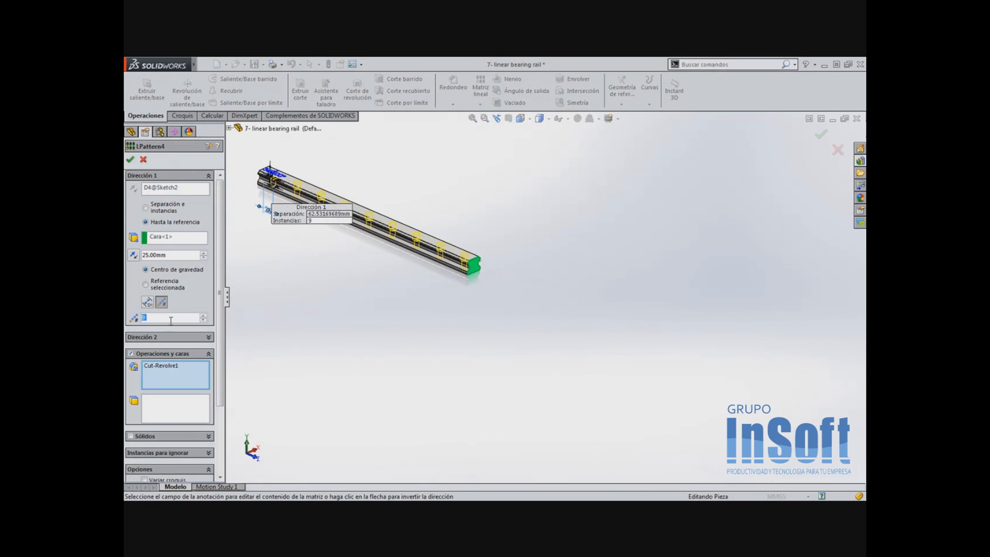
{"action": "left_click", "coordinate": [130, 161]}
Step: Lengthen the Boss-Extrude1 rail slightly by moving its far end face outward
{"action": "left_click", "coordinate": [479, 269]}
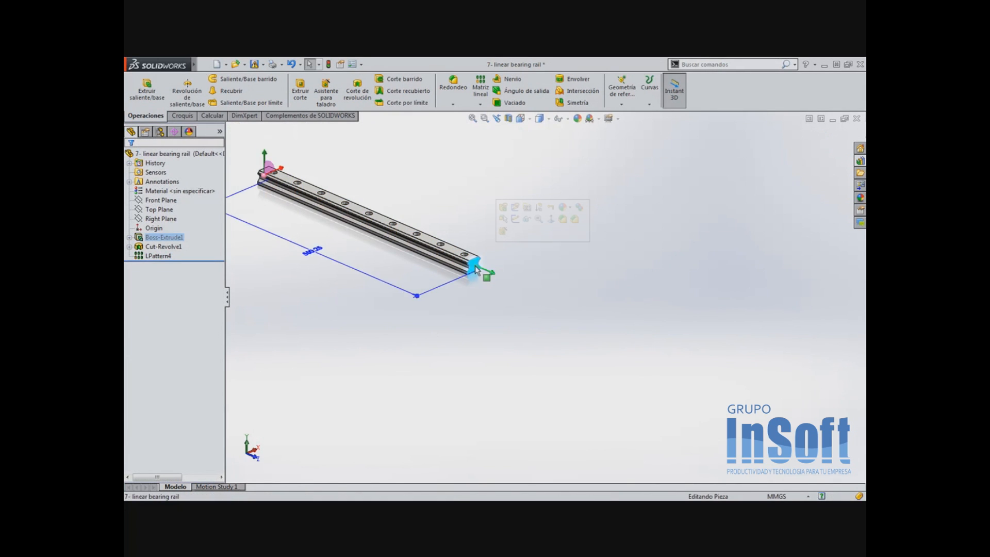
{"action": "left_click_drag", "start_coordinate": [500, 279], "coordinate": [546, 314]}
Step: In 3- colander, suppress the VarPattern1 pattern of slots around the bottom of the bowl
{"action": "mouse_move", "coordinate": [125, 69]}
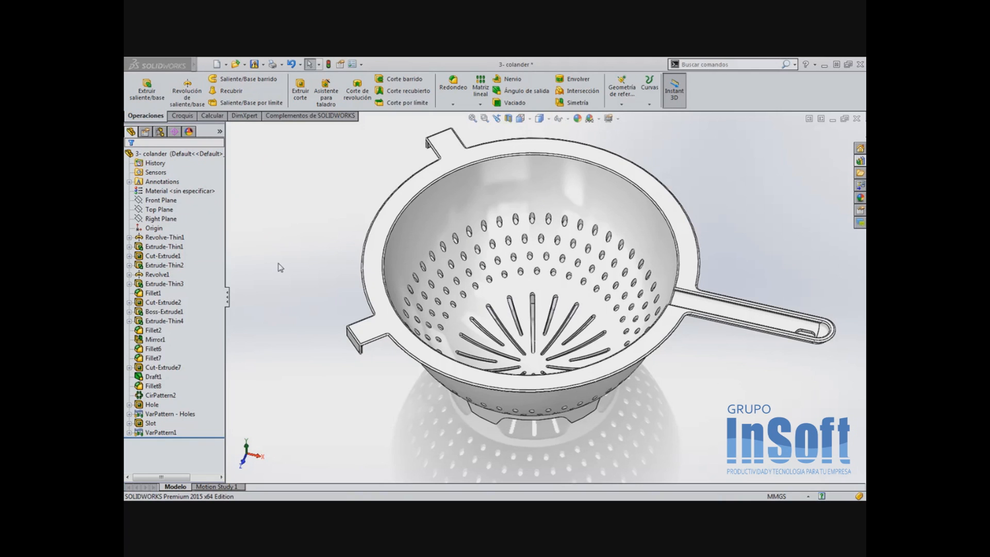
{"action": "left_click", "coordinate": [475, 106]}
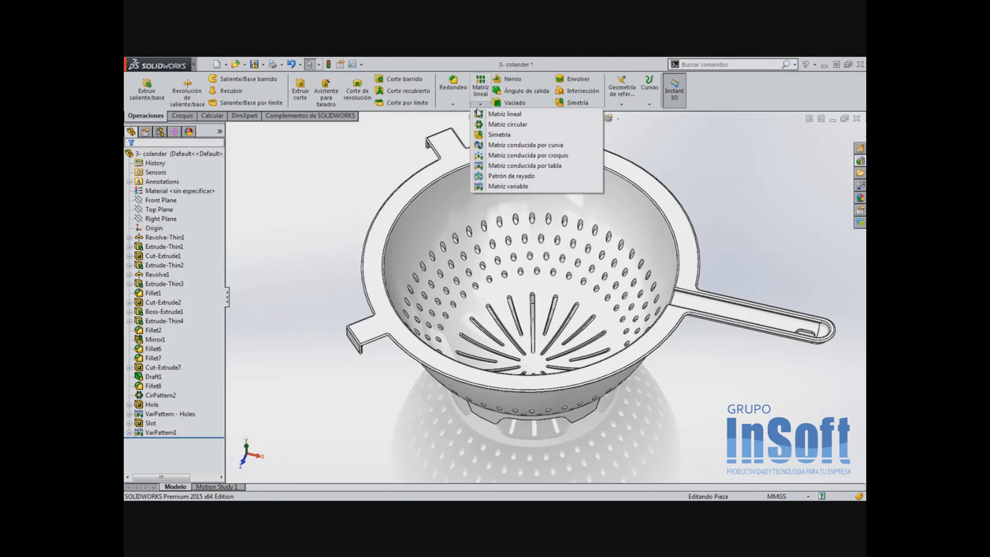
{"action": "left_click", "coordinate": [160, 432]}
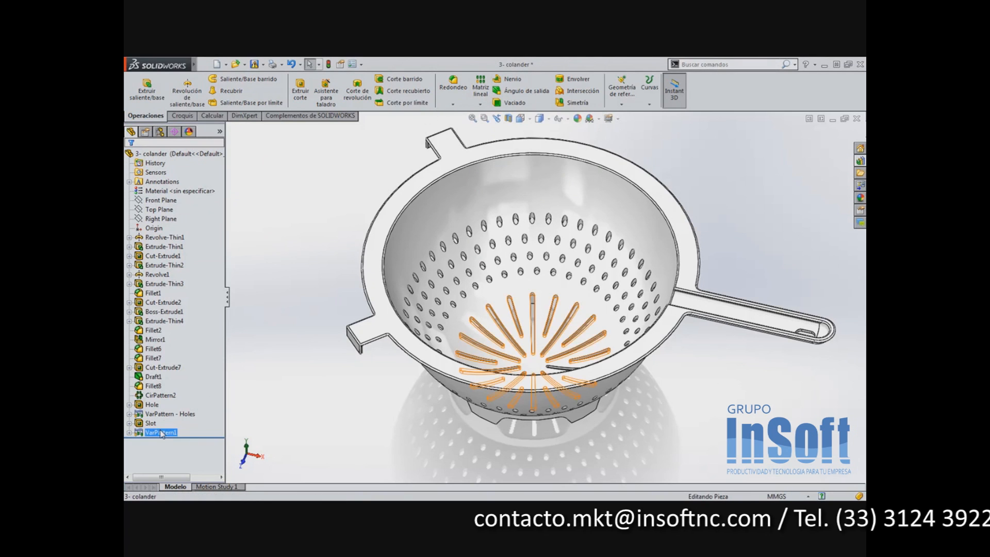
{"action": "double_click", "coordinate": [160, 432]}
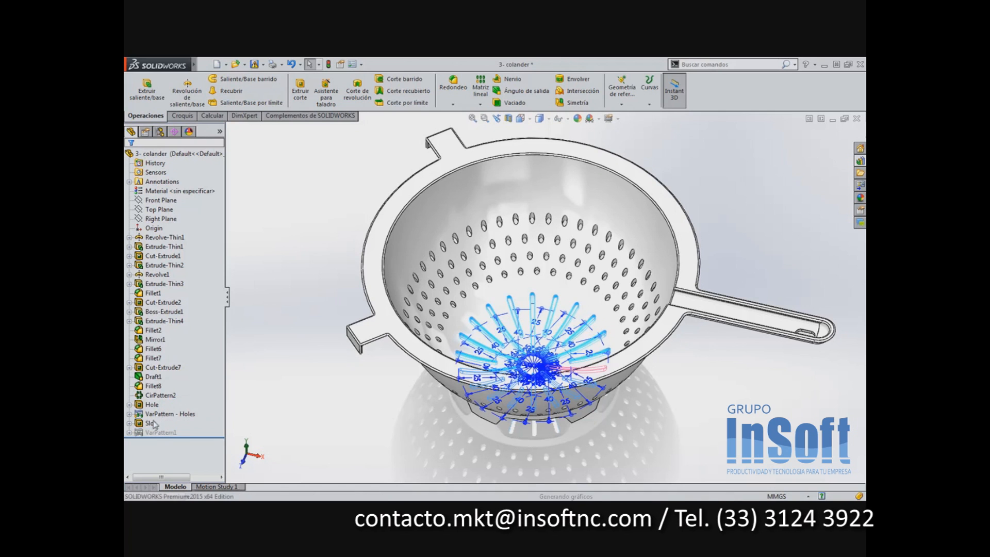
Step: Start a variable pattern of the Slot feature in top view, adding its angle, 40 mm length and 10 mm offset dimensions to the table
{"action": "double_click", "coordinate": [154, 424]}
{"action": "key", "text": "ctrl+5"}
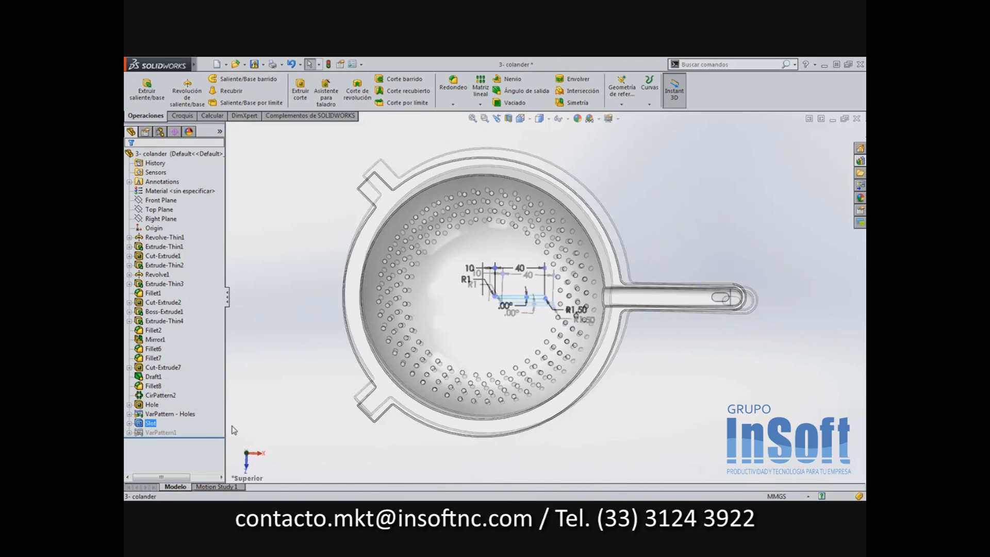
{"action": "left_click", "coordinate": [480, 104]}
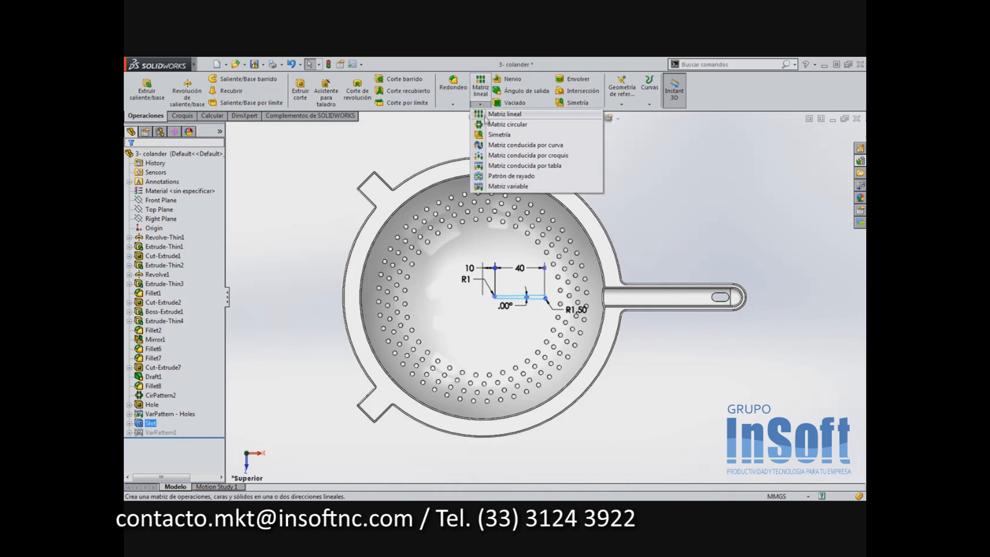
{"action": "left_click", "coordinate": [508, 186]}
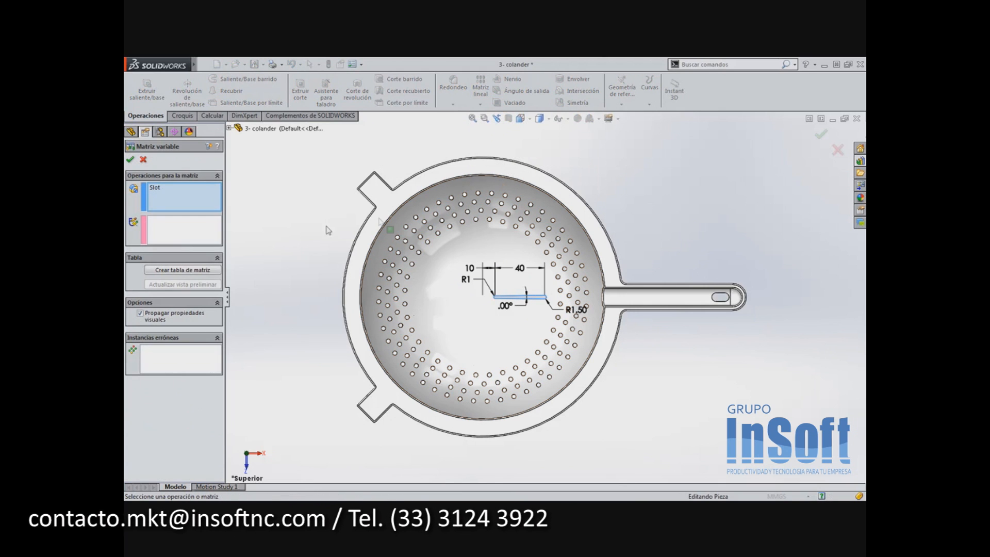
{"action": "left_click", "coordinate": [178, 271]}
{"action": "left_click", "coordinate": [505, 305]}
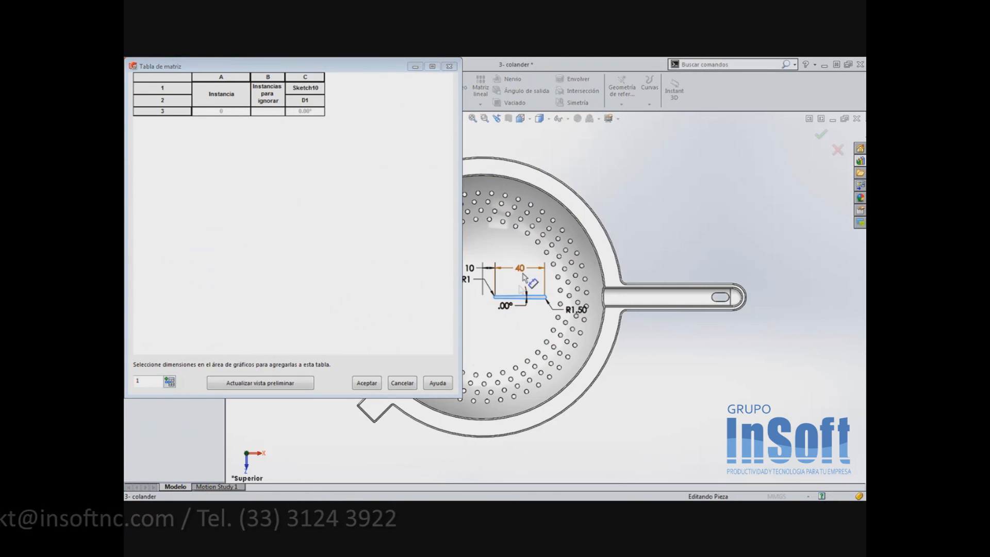
{"action": "left_click", "coordinate": [519, 267]}
{"action": "left_click", "coordinate": [469, 268]}
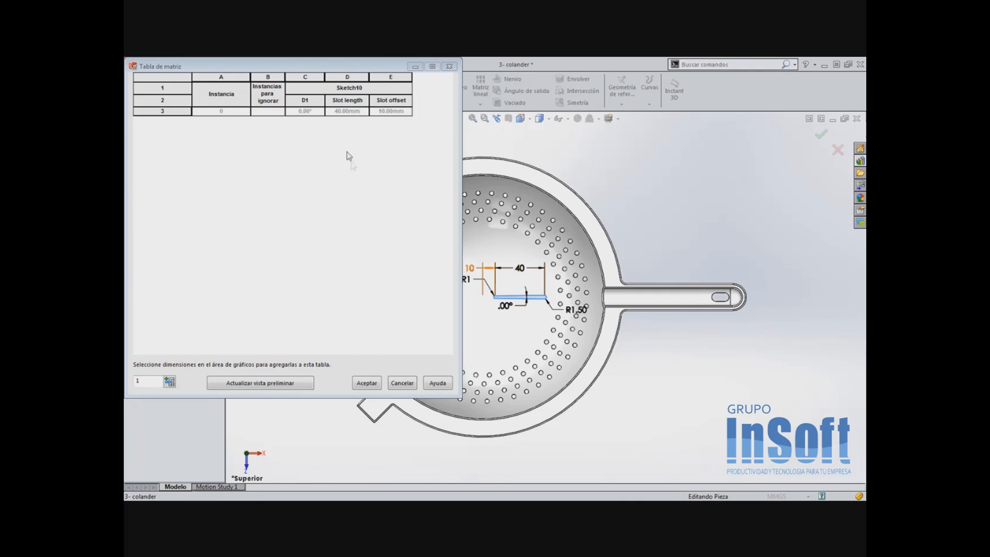
Step: Create 19 instances in the pattern table and fill their D1 angles in 18° increments from 18° to 342°
{"action": "left_click", "coordinate": [169, 383]}
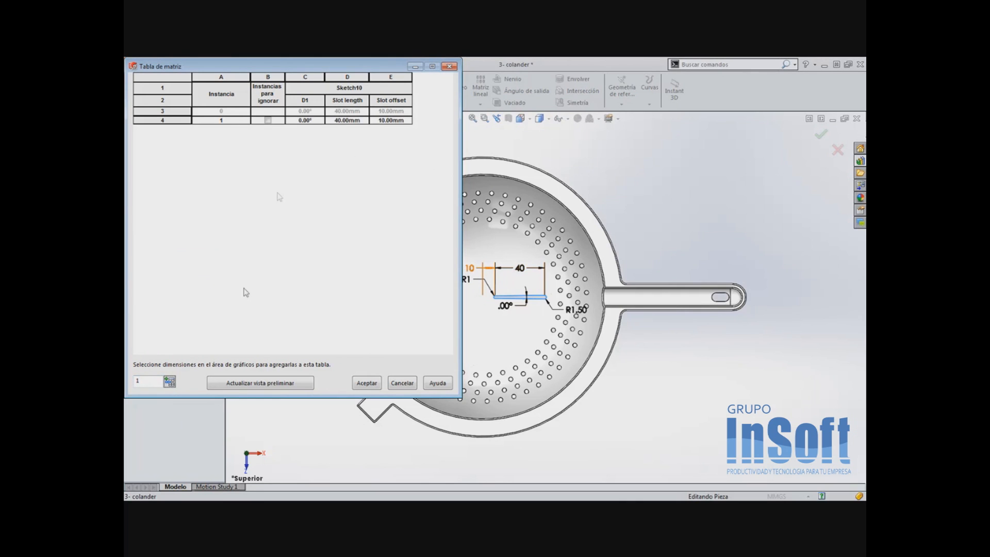
{"action": "left_click", "coordinate": [307, 120]}
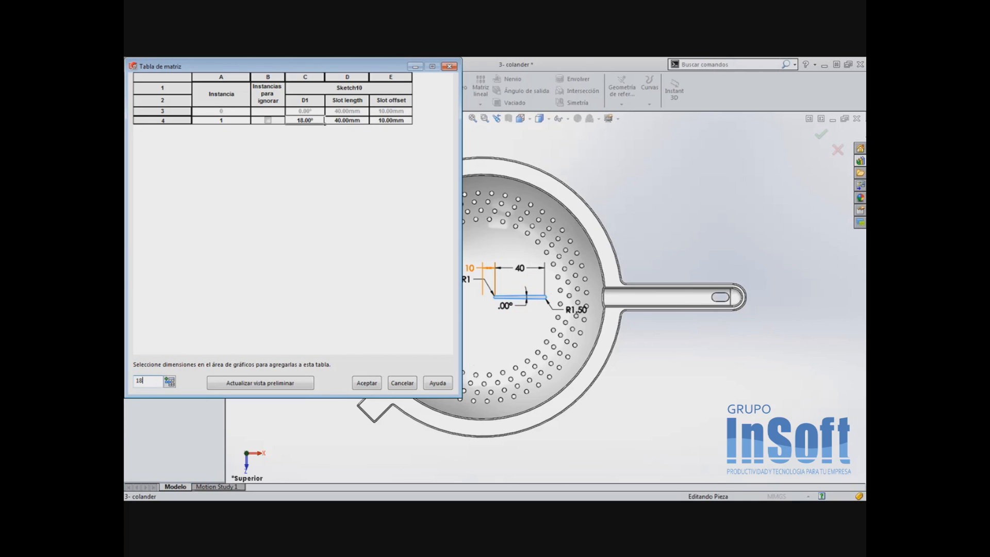
{"action": "left_click", "coordinate": [170, 382]}
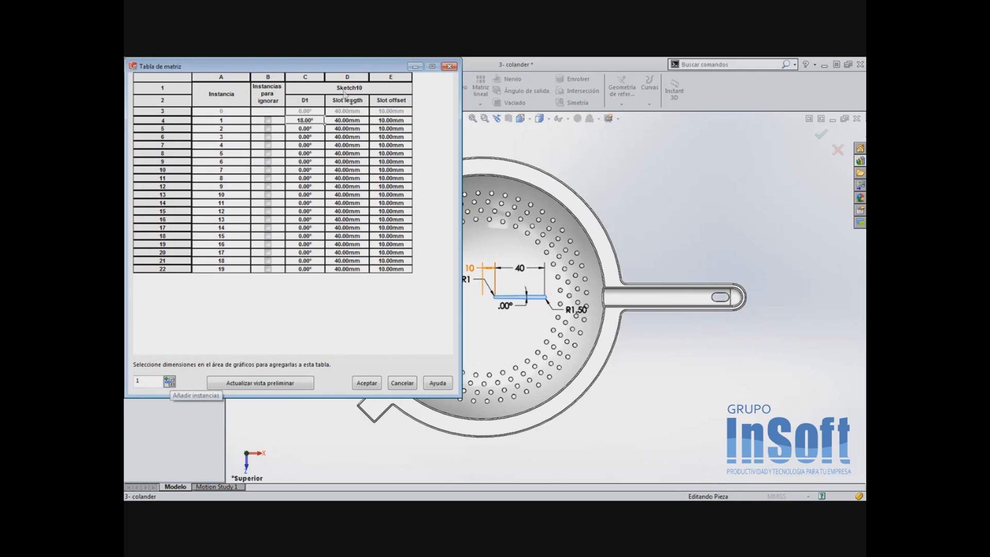
{"action": "left_click", "coordinate": [301, 111]}
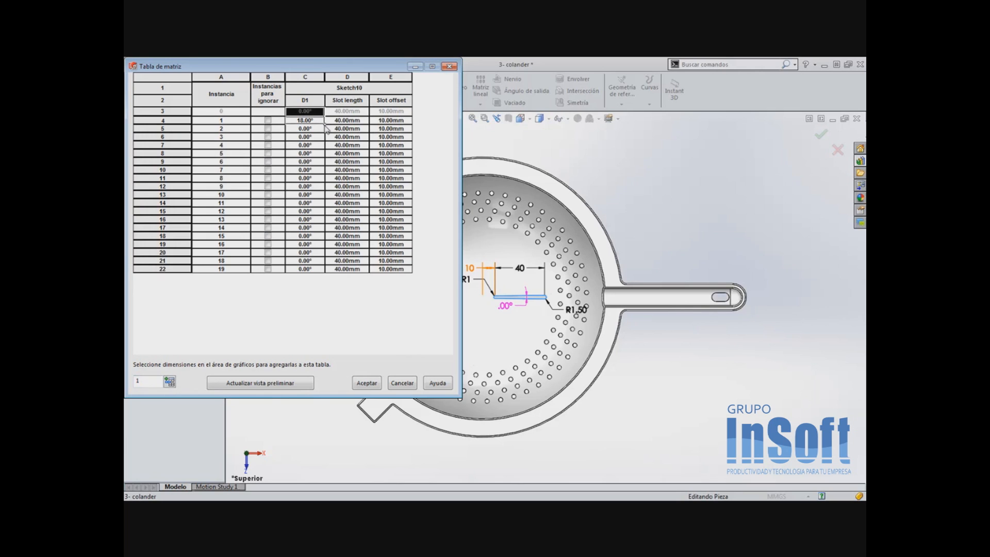
{"action": "left_click_drag", "start_coordinate": [322, 267], "coordinate": [323, 270]}
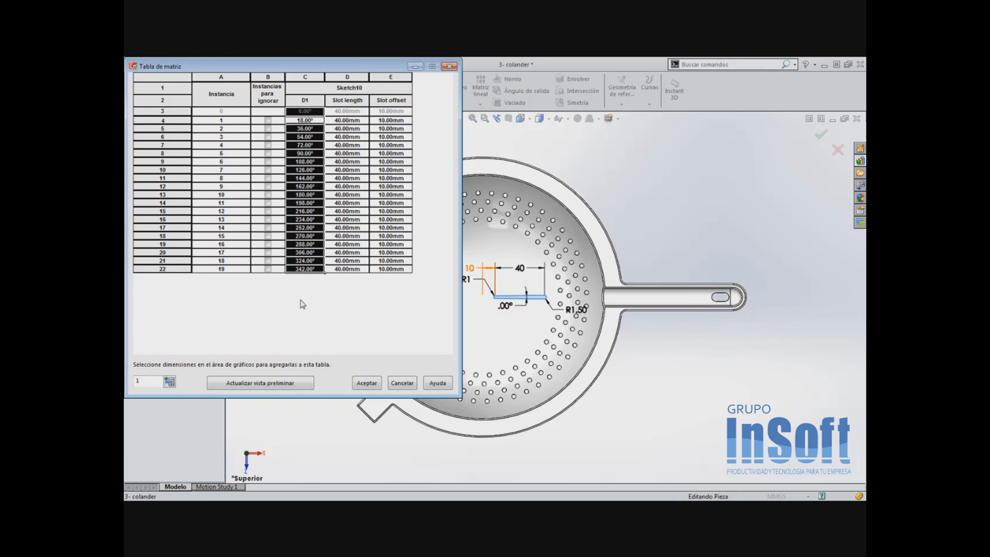
Step: Set the slot length and slot offset of instance 1 to 25 mm each
{"action": "left_click", "coordinate": [354, 120]}
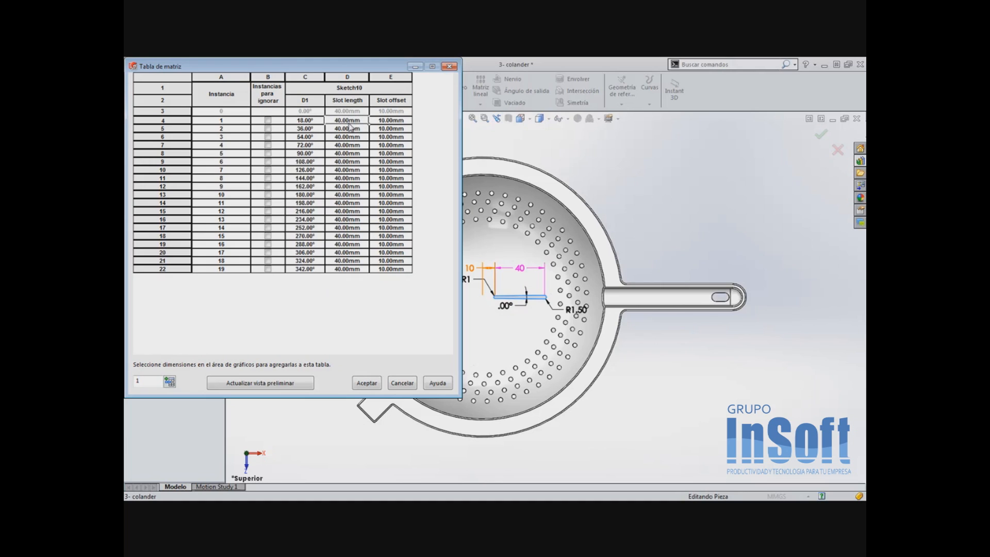
{"action": "type", "text": "25"}
{"action": "left_click", "coordinate": [405, 120]}
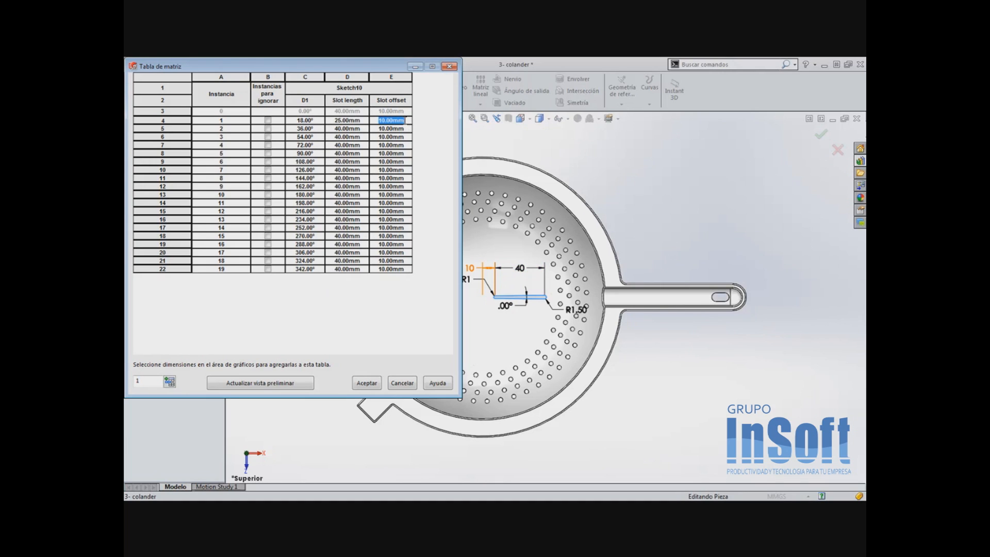
{"action": "type", "text": "25"}
Step: Copy the slot length and offset values of instances 0 and 1 and paste them pair by pair onto instances 2 through 9
{"action": "left_click_drag", "start_coordinate": [344, 112], "coordinate": [383, 126]}
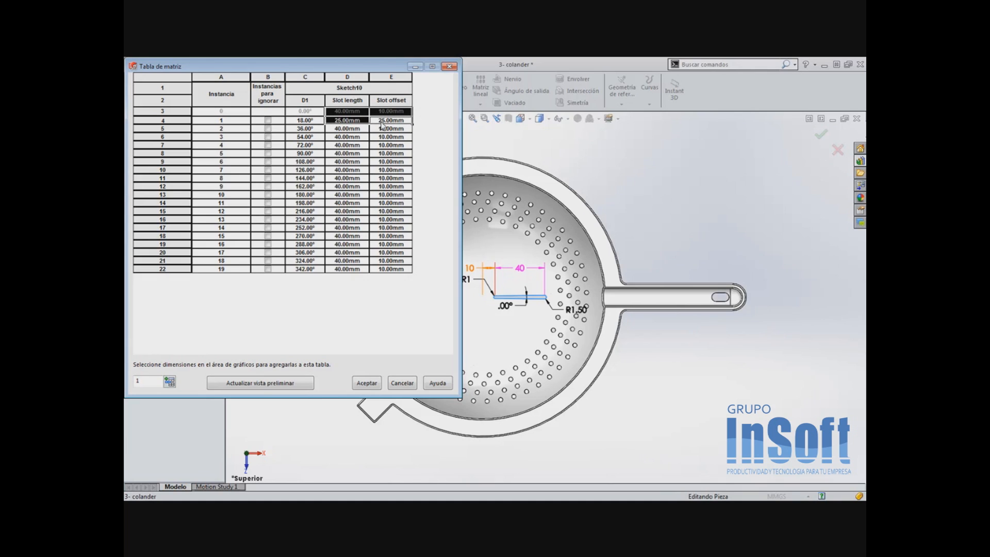
{"action": "right_click", "coordinate": [344, 124]}
{"action": "left_click", "coordinate": [353, 127]}
{"action": "left_click", "coordinate": [334, 133]}
{"action": "key", "text": "ctrl+v"}
{"action": "right_click", "coordinate": [332, 144]}
{"action": "left_click", "coordinate": [333, 158]}
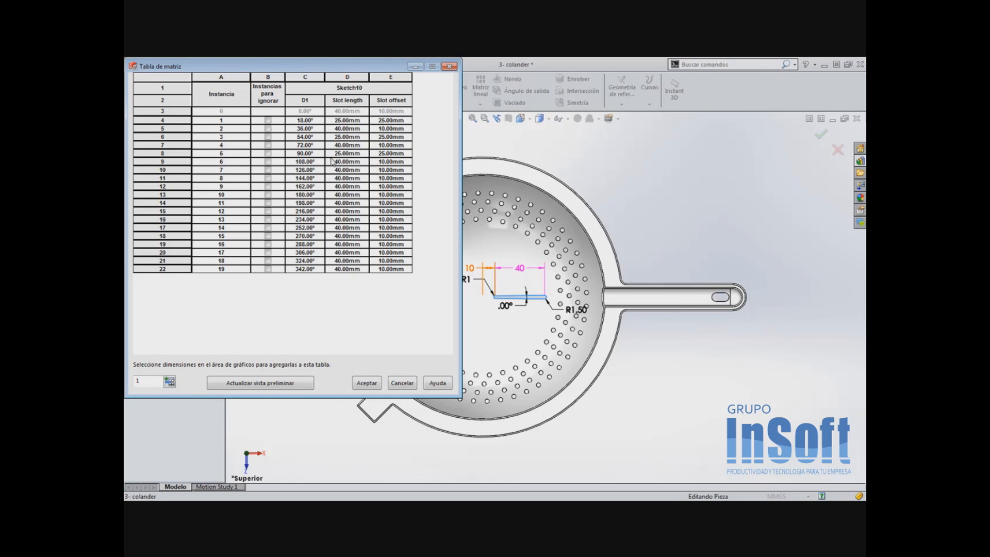
{"action": "right_click", "coordinate": [333, 161]}
{"action": "left_click", "coordinate": [338, 181]}
{"action": "right_click", "coordinate": [330, 173]}
{"action": "left_click", "coordinate": [341, 192]}
Step: Copy the alternating slot length and offset block starting at instance 0 and paste it onto instances 10 through 19
{"action": "left_click_drag", "start_coordinate": [334, 115], "coordinate": [397, 180]}
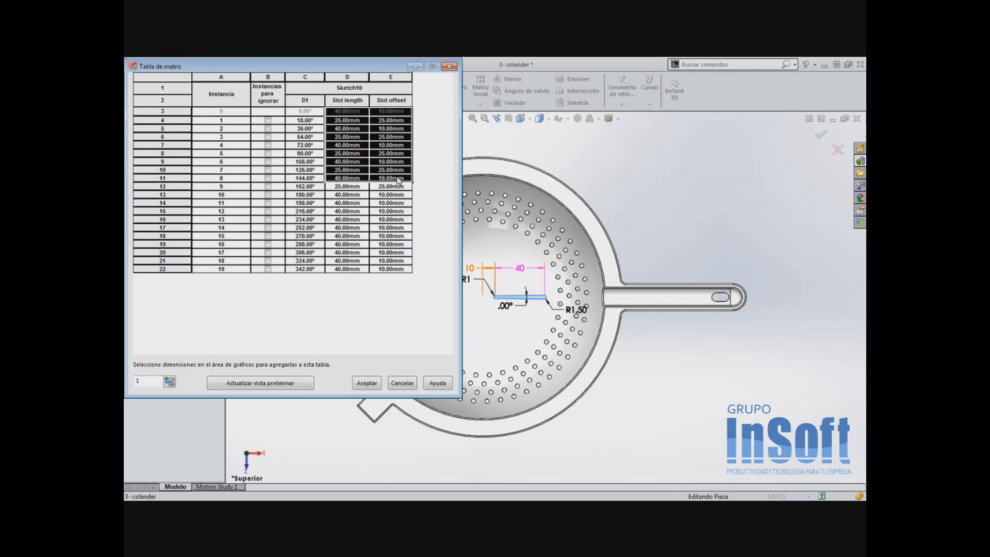
{"action": "right_click", "coordinate": [333, 119]}
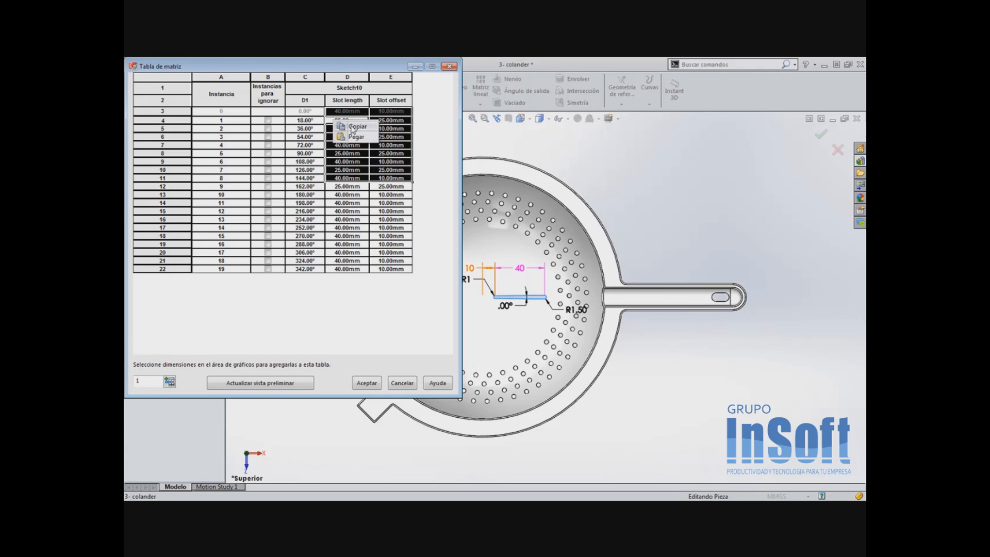
{"action": "left_click", "coordinate": [352, 129]}
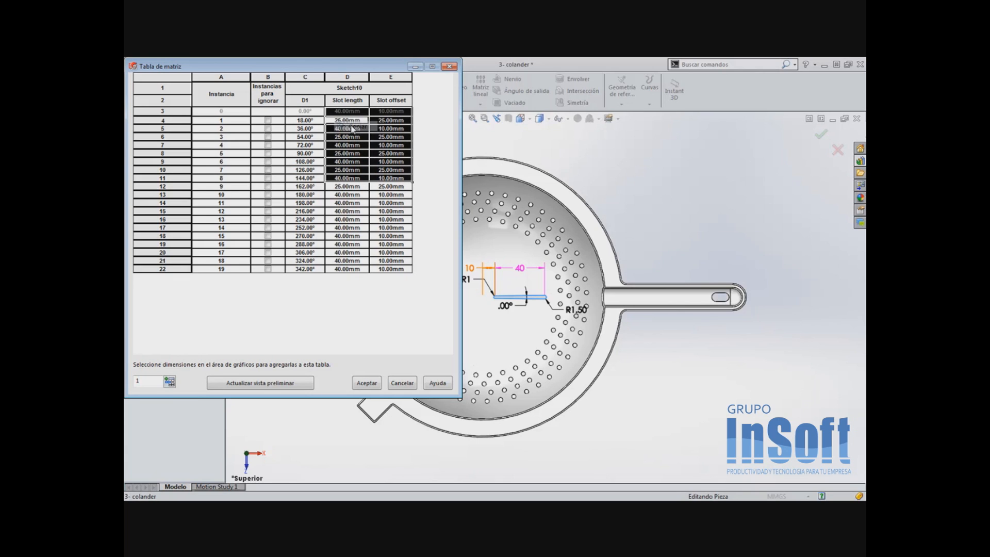
{"action": "left_click", "coordinate": [340, 202]}
{"action": "right_click", "coordinate": [331, 203]}
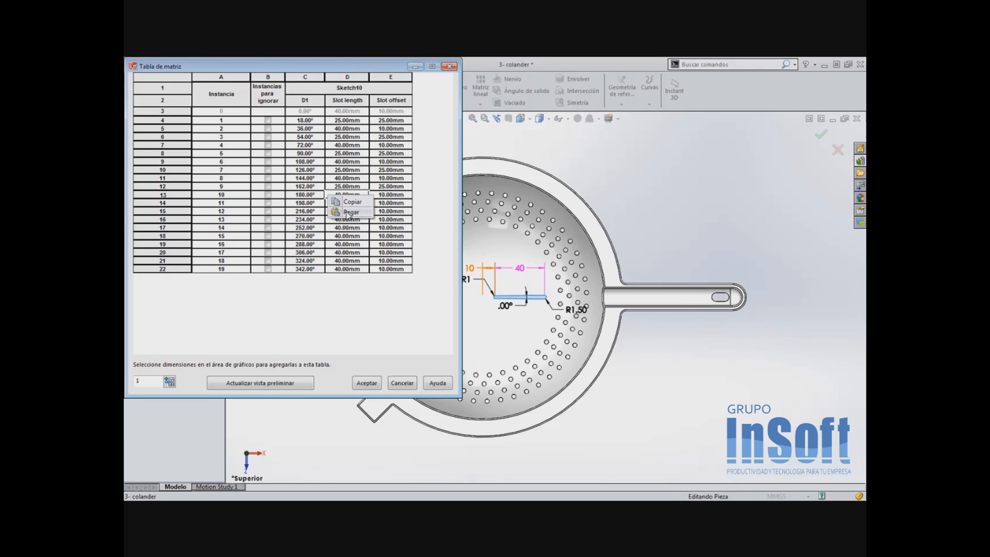
{"action": "left_click", "coordinate": [350, 212]}
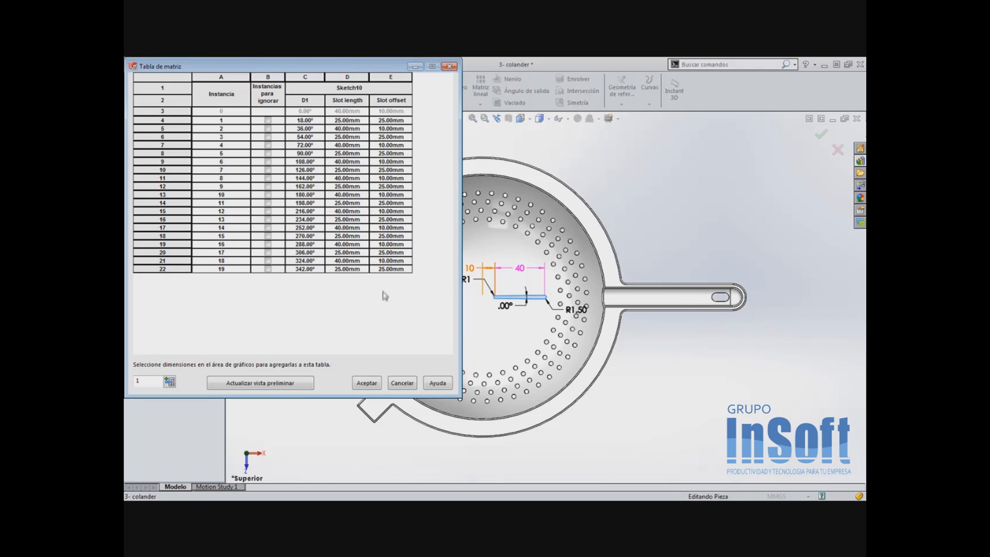
Step: Update the preview of the slot's variable pattern, accept the pattern table and complete the pattern on the colander
{"action": "left_click", "coordinate": [298, 383]}
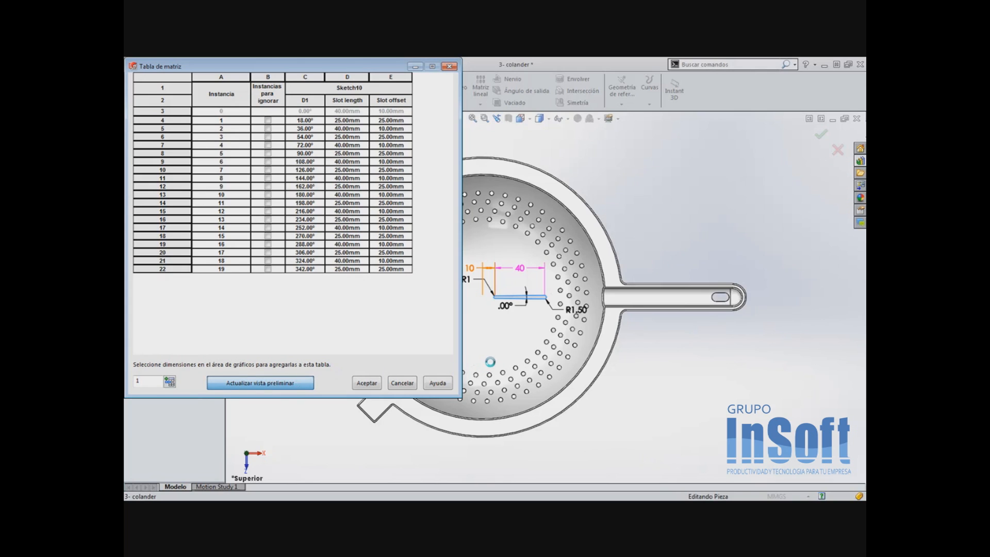
{"action": "middle_click_drag", "start_coordinate": [546, 334], "coordinate": [572, 338], "text": "ctrl"}
{"action": "left_click", "coordinate": [366, 383]}
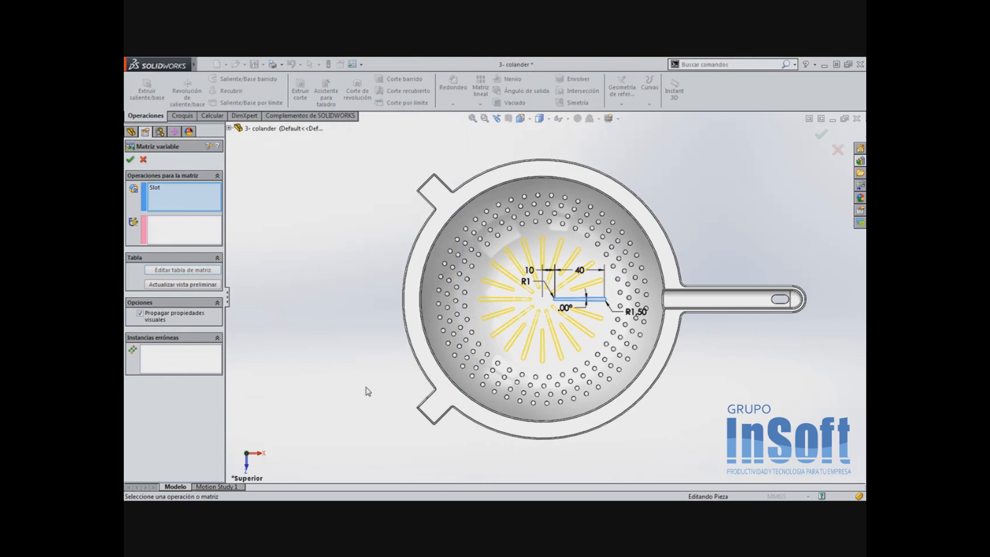
{"action": "left_click", "coordinate": [130, 160]}
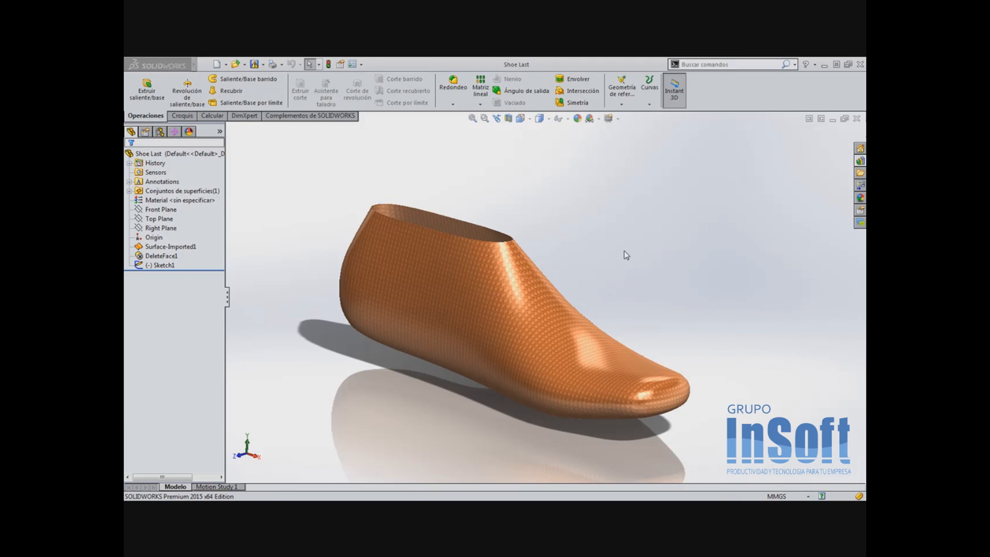
Step: Split the shoe last surface using Sketch1 as the trim tool, cutting the part into its resulting bodies
{"action": "left_click", "coordinate": [183, 271]}
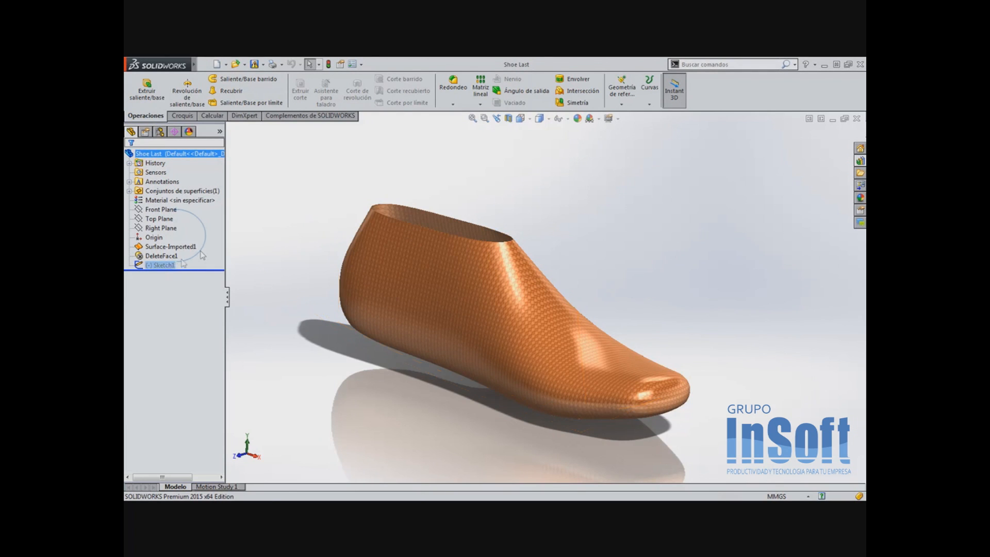
{"action": "left_click", "coordinate": [159, 265]}
{"action": "left_click", "coordinate": [178, 254], "text": "ctrl"}
{"action": "key", "text": "s"}
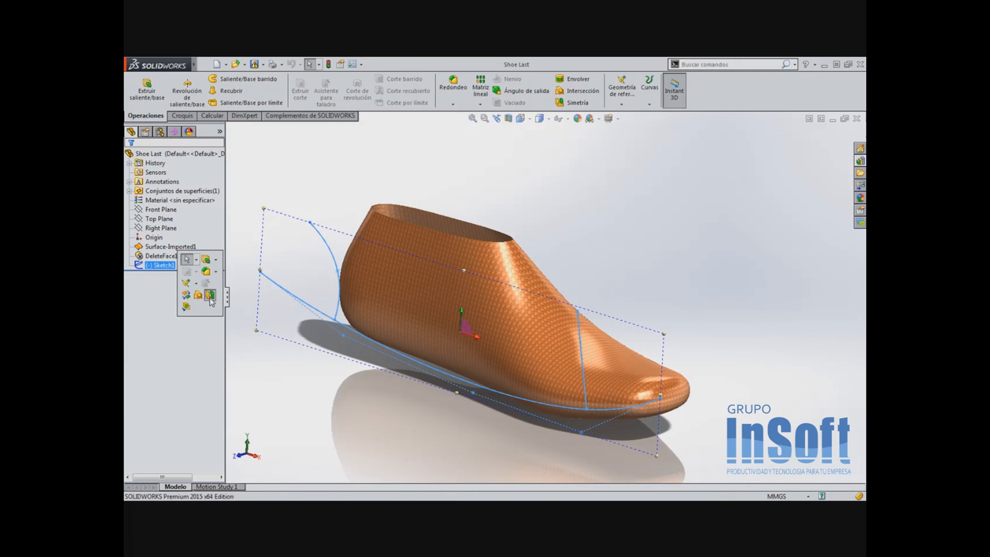
{"action": "left_click", "coordinate": [209, 294]}
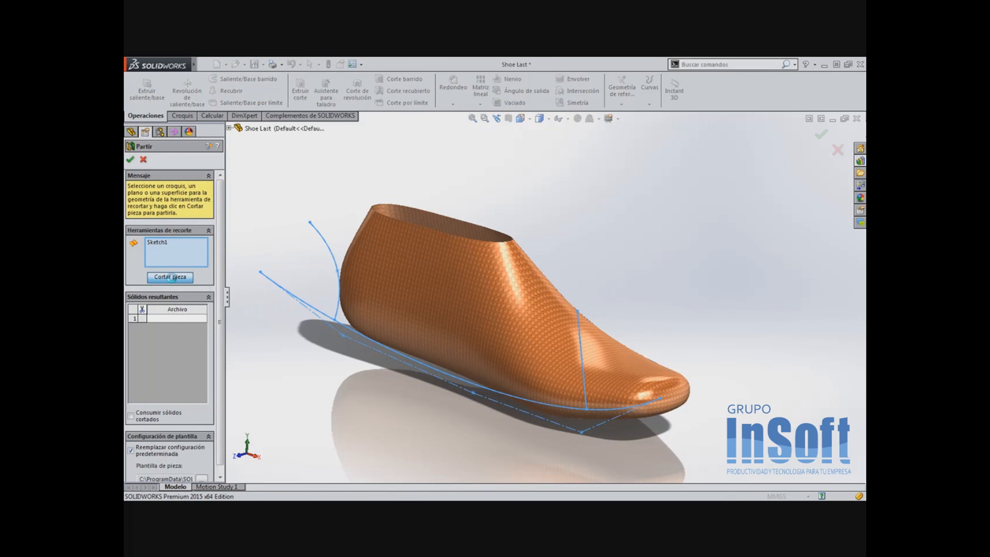
{"action": "left_click", "coordinate": [171, 277]}
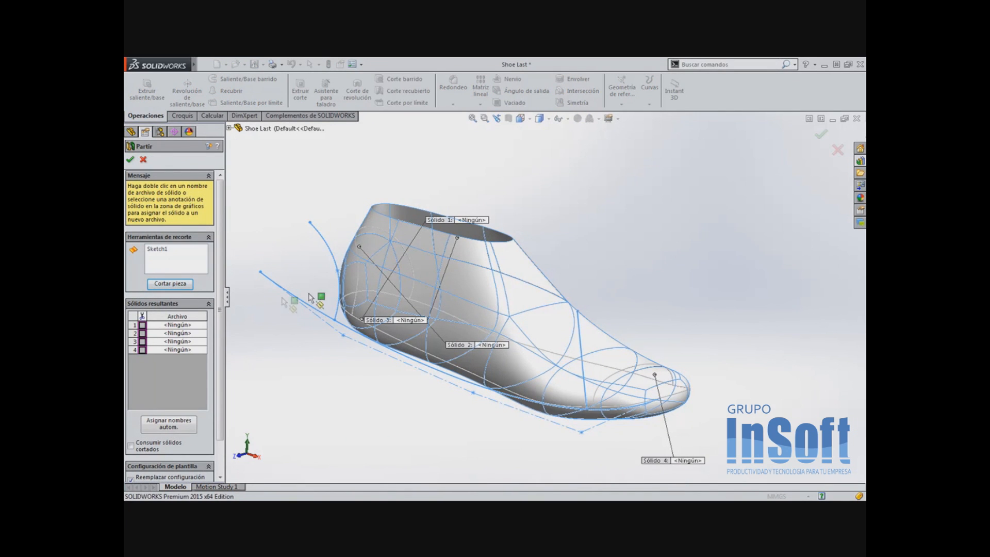
{"action": "left_click", "coordinate": [356, 261]}
{"action": "left_click", "coordinate": [381, 258]}
{"action": "left_click", "coordinate": [654, 408]}
{"action": "key", "text": "Return"}
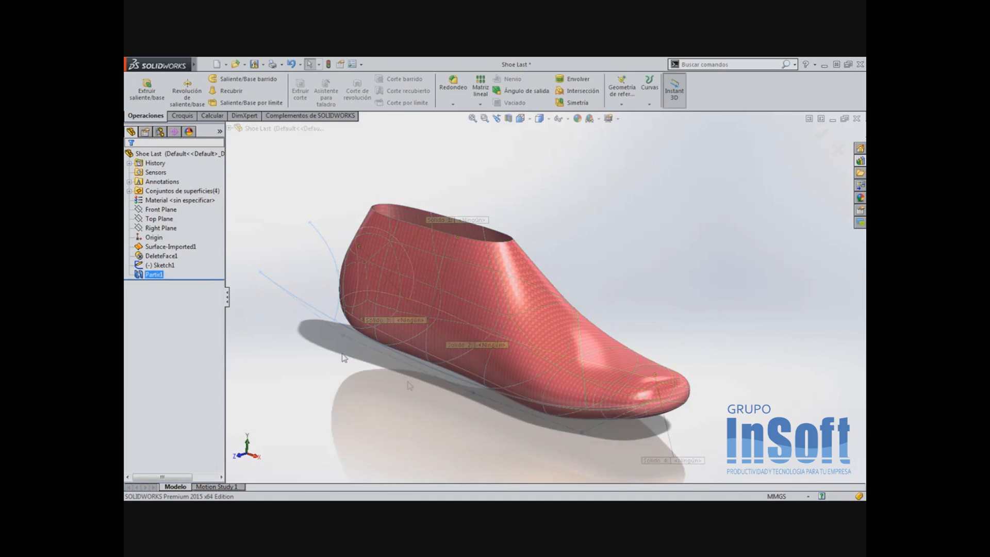
Step: Go through the split surface bodies one by one and isolate the toe body, Partir1[4]
{"action": "left_click", "coordinate": [129, 191]}
{"action": "left_click", "coordinate": [167, 200]}
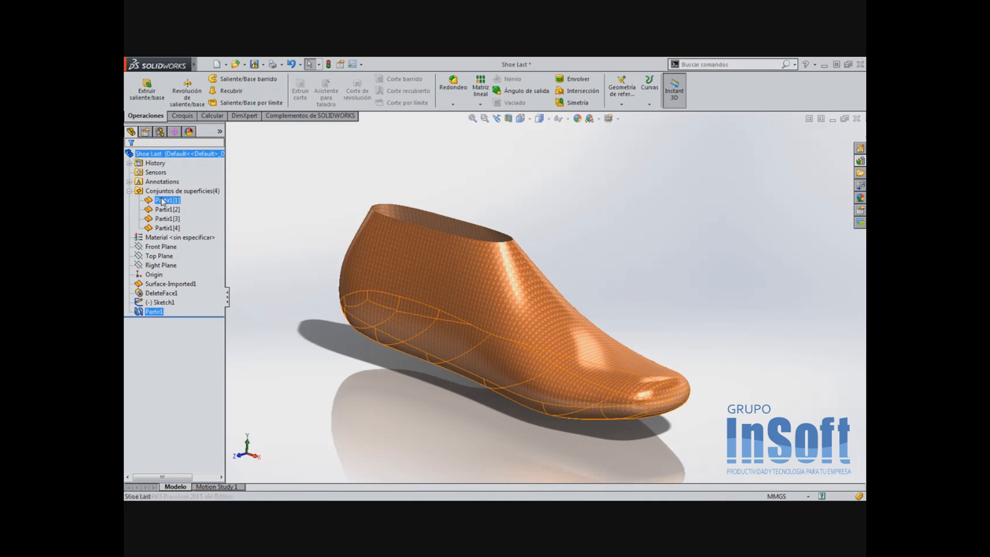
{"action": "left_click", "coordinate": [163, 210]}
{"action": "left_click", "coordinate": [164, 218]}
{"action": "left_click", "coordinate": [164, 228]}
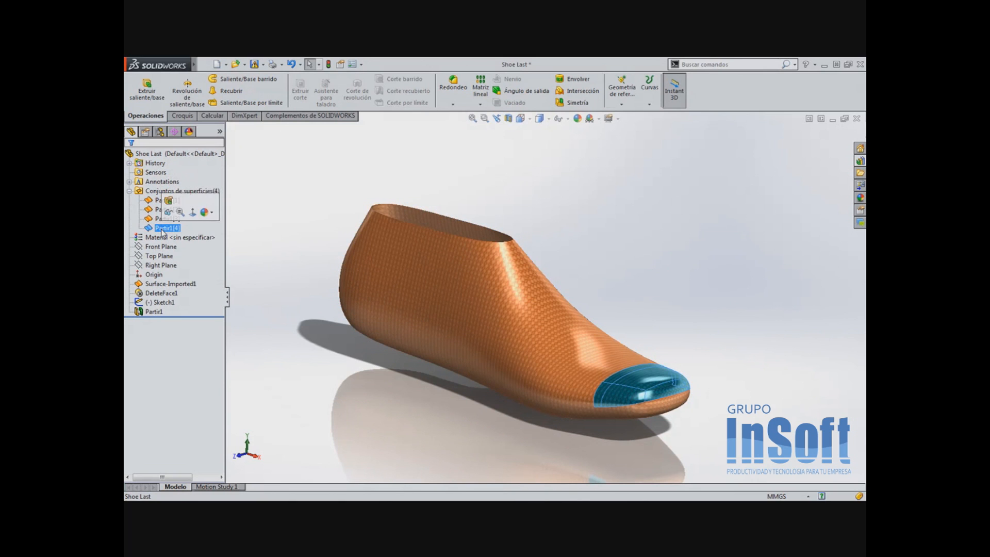
{"action": "right_click", "coordinate": [163, 227]}
{"action": "left_click", "coordinate": [187, 246]}
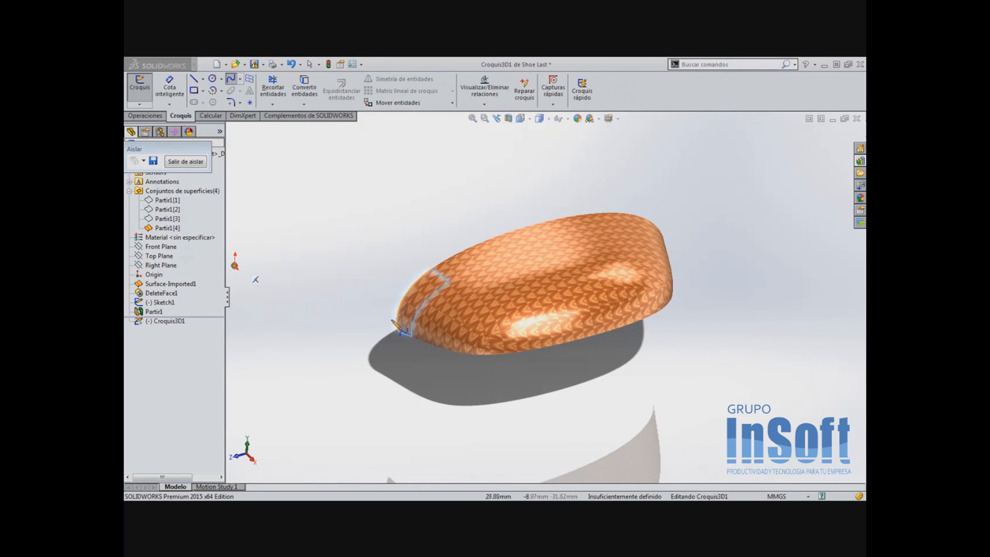
Step: Draw a spline on the toe surface from its near side edge through one midpoint up to a peak near the middle
{"action": "left_click", "coordinate": [398, 321]}
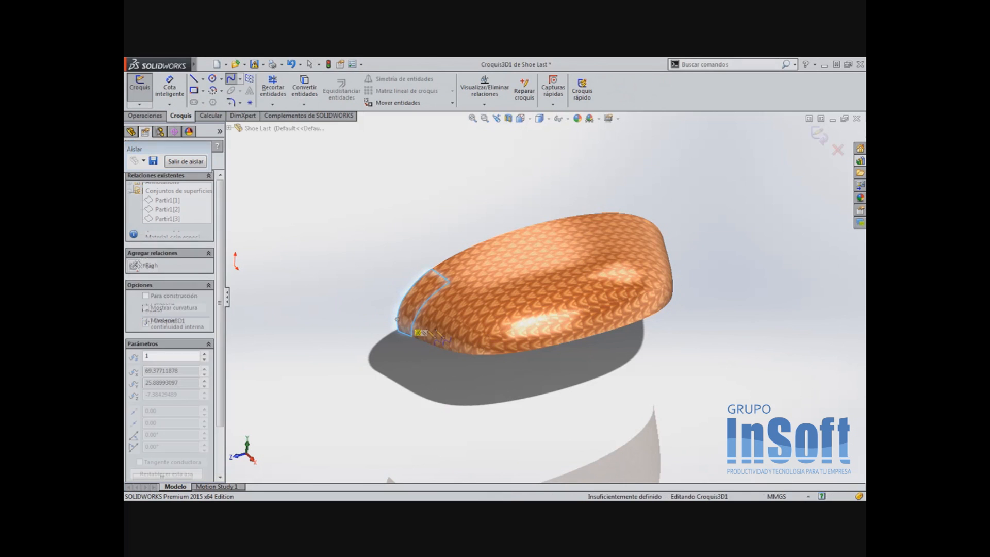
{"action": "left_click", "coordinate": [480, 309]}
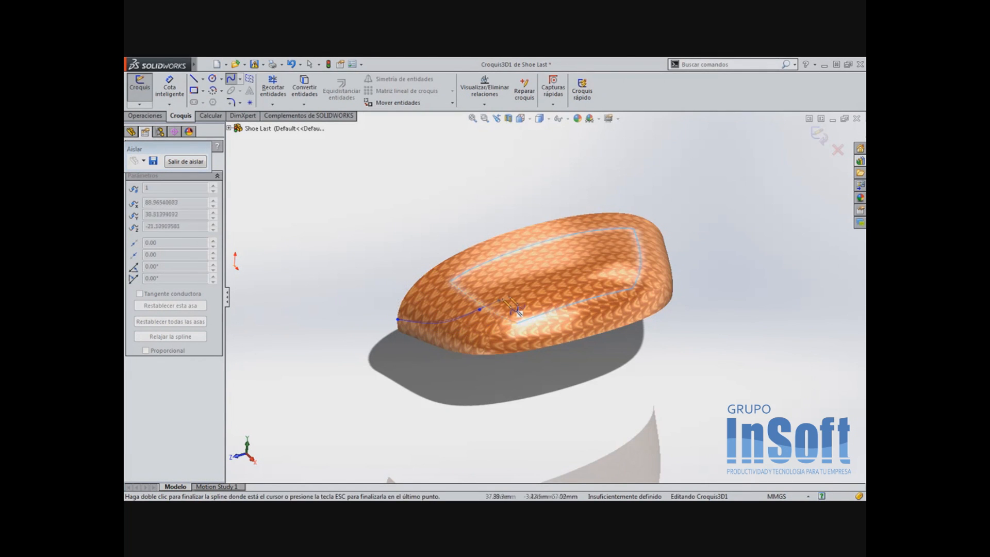
{"action": "double_click", "coordinate": [528, 241]}
{"action": "key", "text": "Return"}
Step: Draw a second spline on the surface from the first spline's peak through one midpoint to the toe's far side edge
{"action": "left_click", "coordinate": [529, 241]}
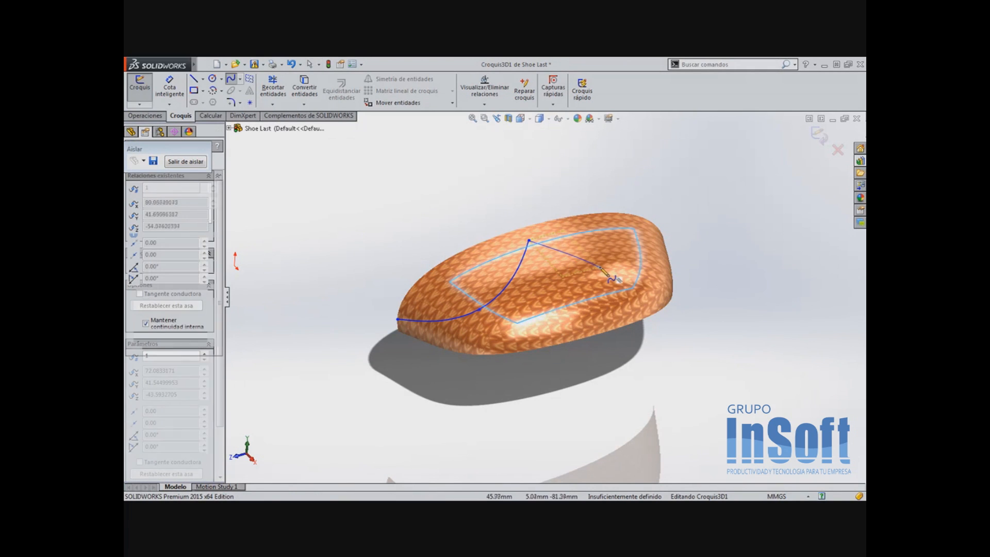
{"action": "left_click", "coordinate": [635, 266]}
{"action": "middle_click_drag", "start_coordinate": [677, 268], "coordinate": [693, 238]}
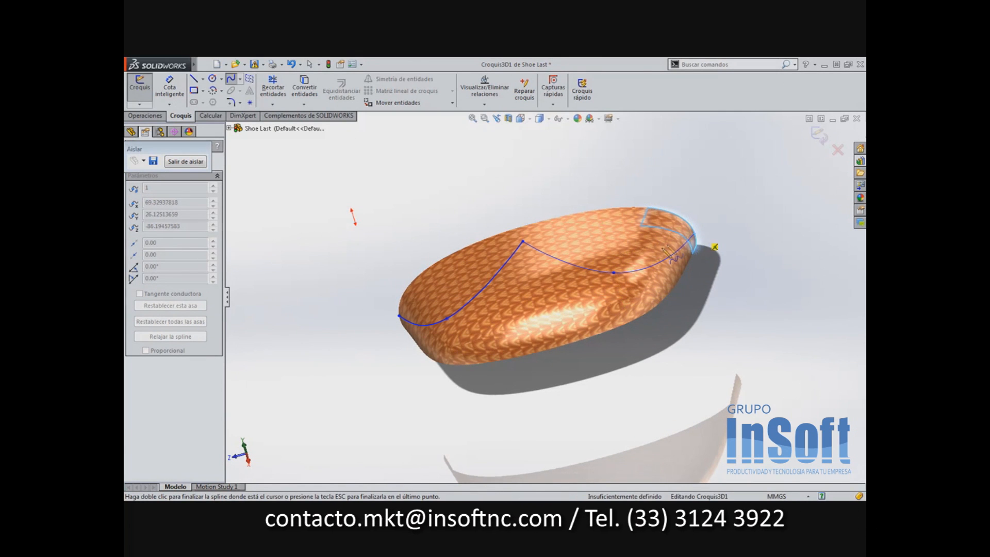
{"action": "left_click", "coordinate": [694, 235]}
{"action": "key", "text": "Escape"}
Step: Trim the toe surface with Croquis3D1, keeping the front portion below the splines
{"action": "middle_click_drag", "start_coordinate": [595, 274], "coordinate": [555, 262]}
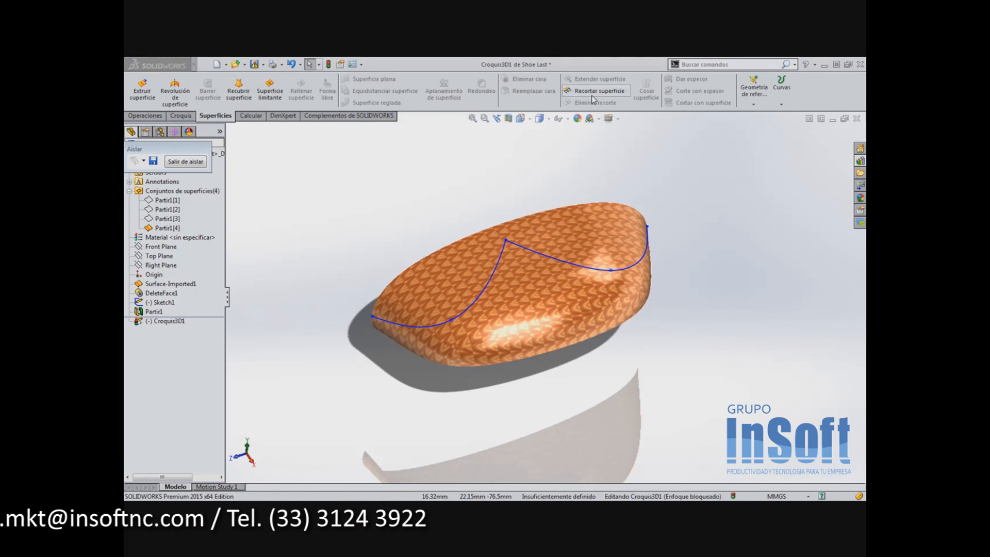
{"action": "left_click", "coordinate": [593, 93]}
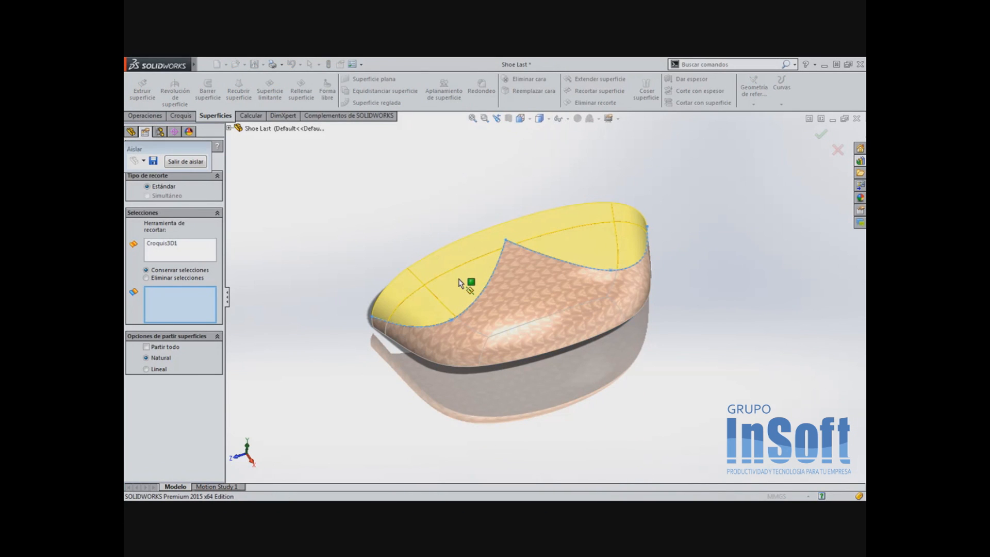
{"action": "left_click", "coordinate": [521, 293]}
{"action": "key", "text": "Return"}
Step: Start a surface flatten and select the main faces of the trimmed toe surface, including the far end
{"action": "mouse_move", "coordinate": [400, 263]}
{"action": "middle_mouse_down"}
{"action": "mouse_move", "coordinate": [402, 248]}
{"action": "mouse_move", "coordinate": [422, 247]}
{"action": "mouse_move", "coordinate": [412, 265]}
{"action": "middle_mouse_up"}
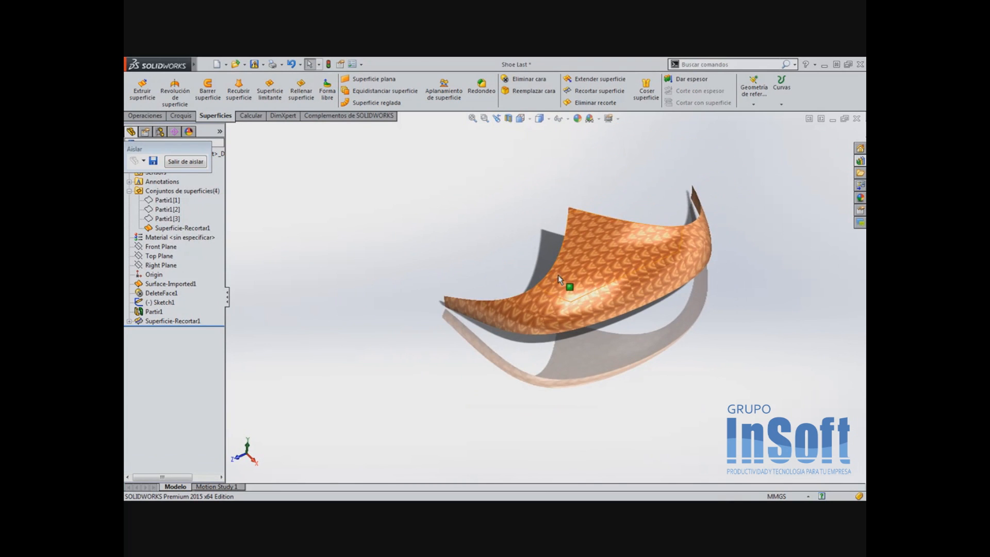
{"action": "middle_click_drag", "start_coordinate": [654, 286], "coordinate": [596, 286], "text": "ctrl"}
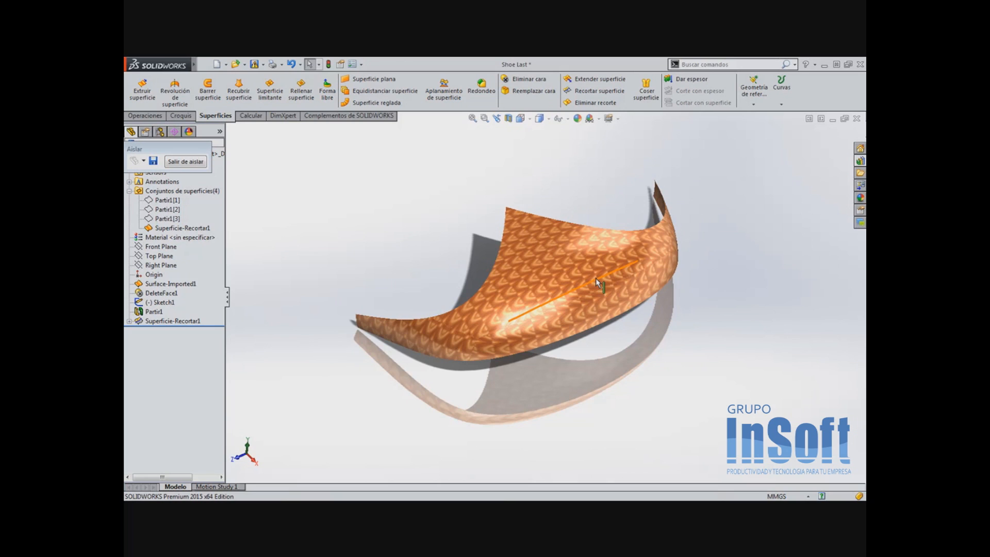
{"action": "left_click", "coordinate": [439, 102]}
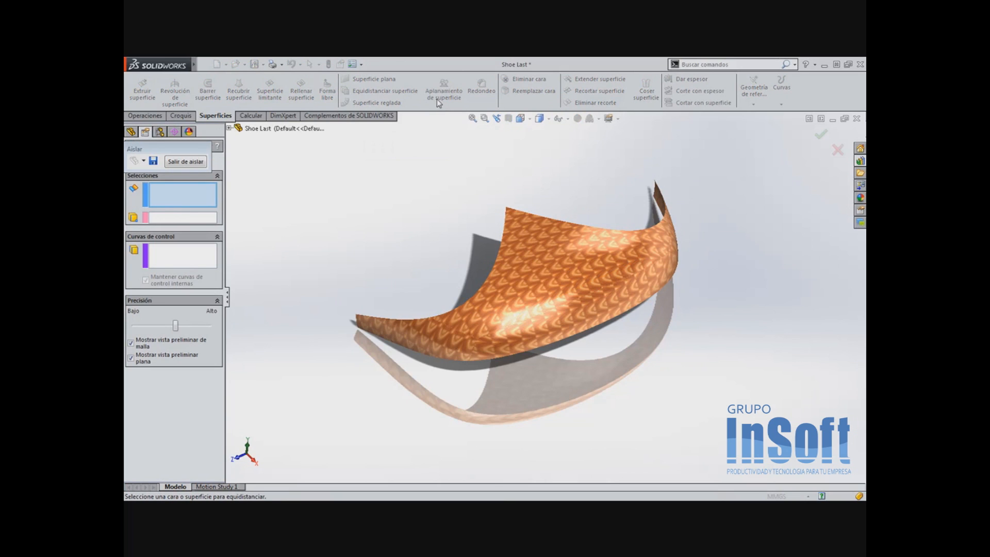
{"action": "left_click", "coordinate": [371, 327]}
{"action": "left_click", "coordinate": [463, 326]}
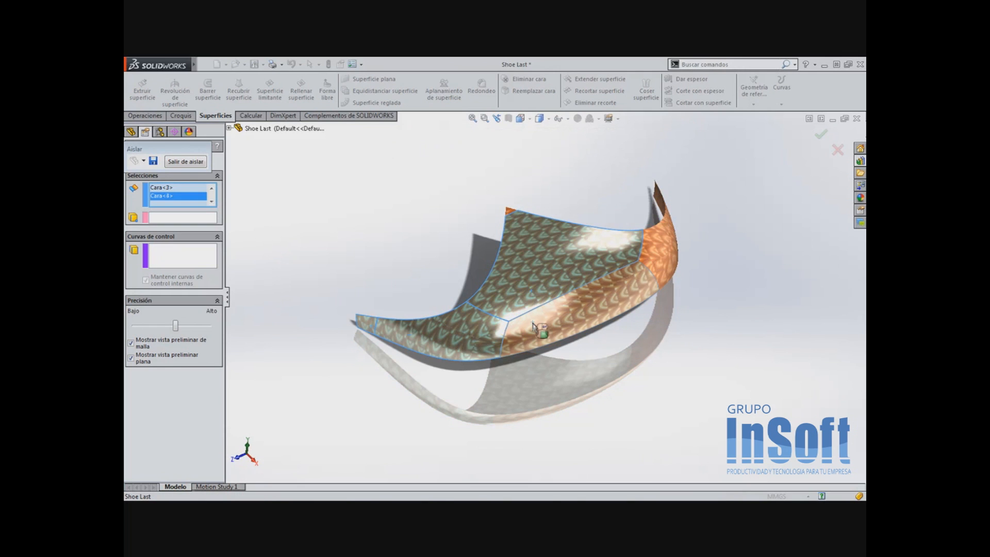
{"action": "left_click", "coordinate": [665, 254]}
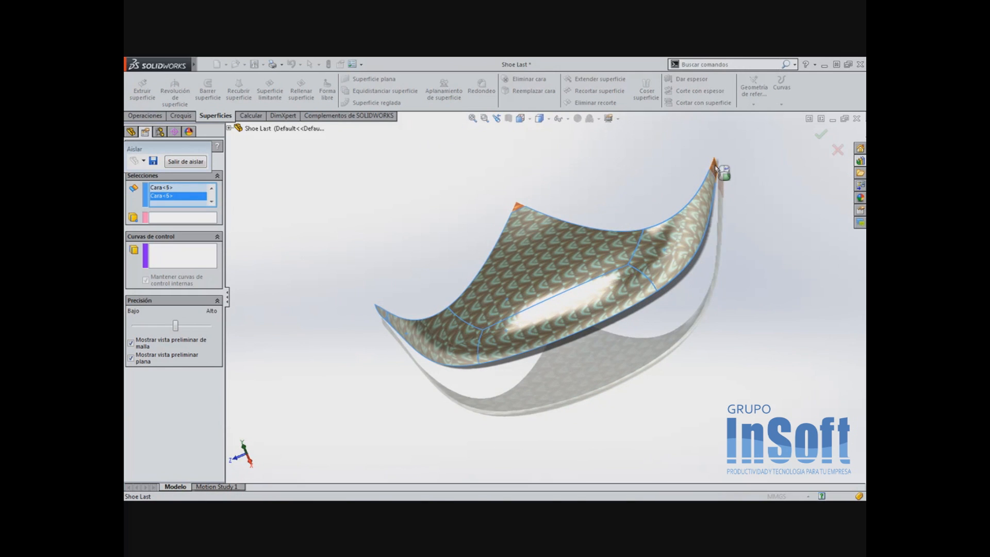
Step: Add the small face at the peak to the flatten selection and flatten the surface from the peak's corner vertex
{"action": "left_click", "coordinate": [183, 217]}
{"action": "left_click", "coordinate": [491, 231]}
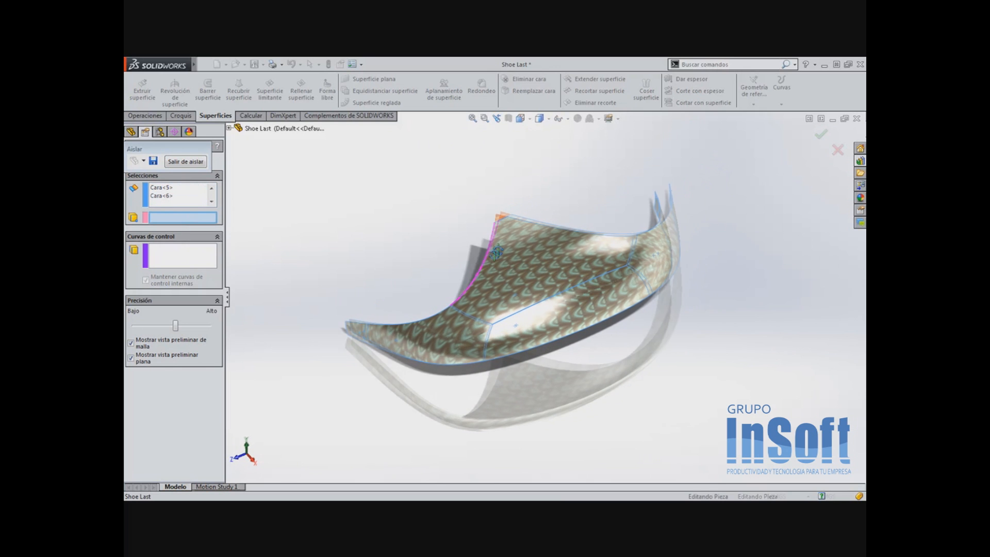
{"action": "left_click", "coordinate": [186, 204]}
{"action": "scroll", "coordinate": [482, 215], "scroll_direction": "up", "scroll_amount": 5}
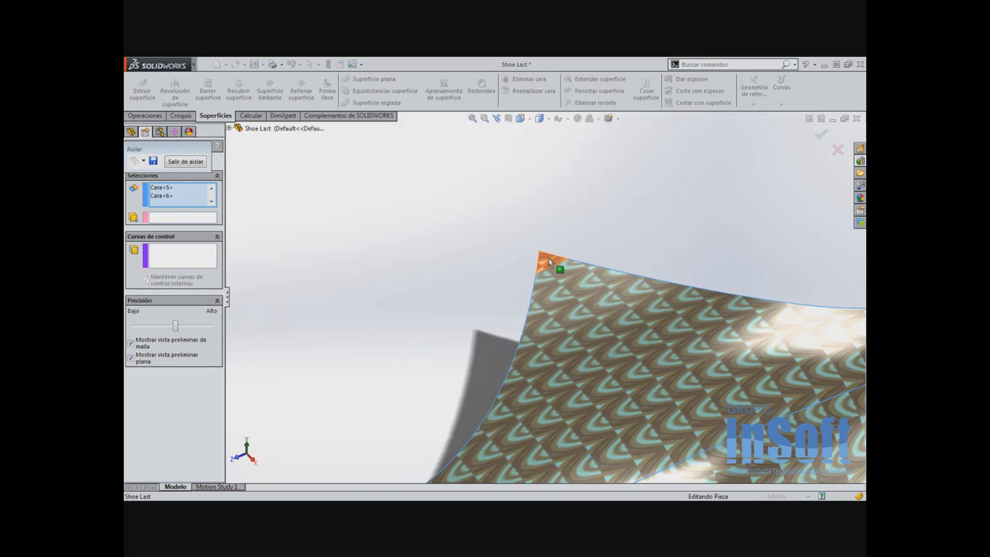
{"action": "left_click", "coordinate": [554, 264]}
{"action": "left_click", "coordinate": [166, 219]}
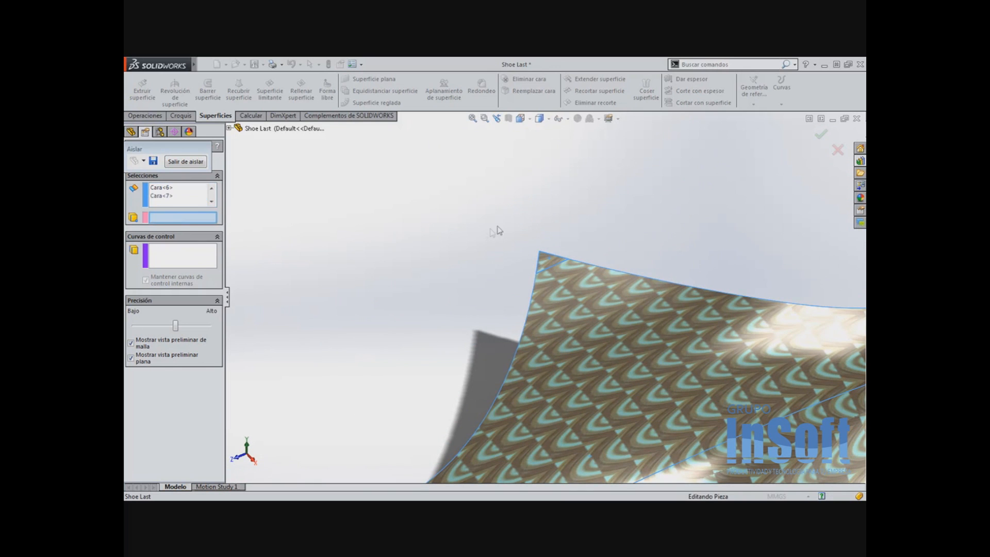
{"action": "left_click", "coordinate": [539, 253]}
{"action": "scroll", "coordinate": [520, 281], "scroll_direction": "down", "scroll_amount": 5}
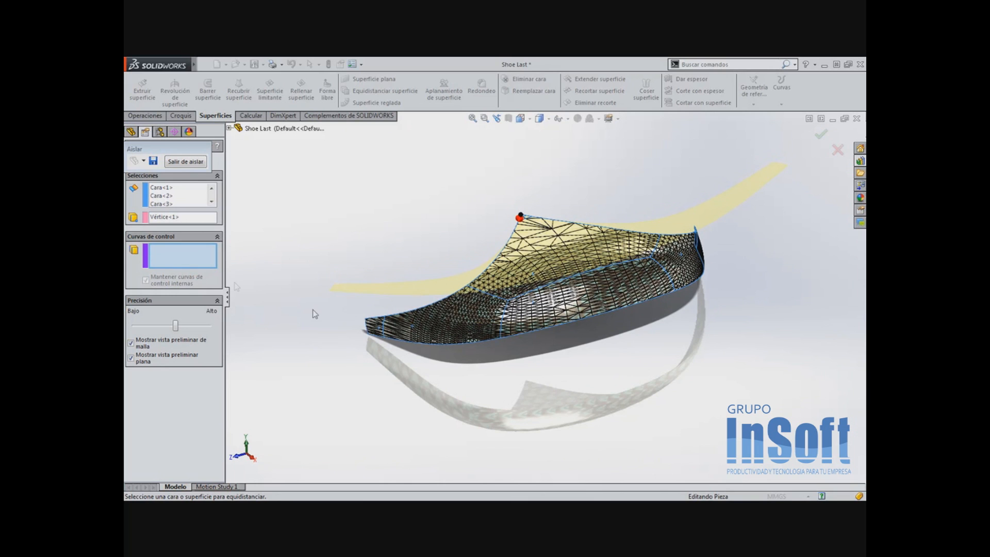
{"action": "scroll", "coordinate": [315, 313], "scroll_direction": "up", "scroll_amount": 4}
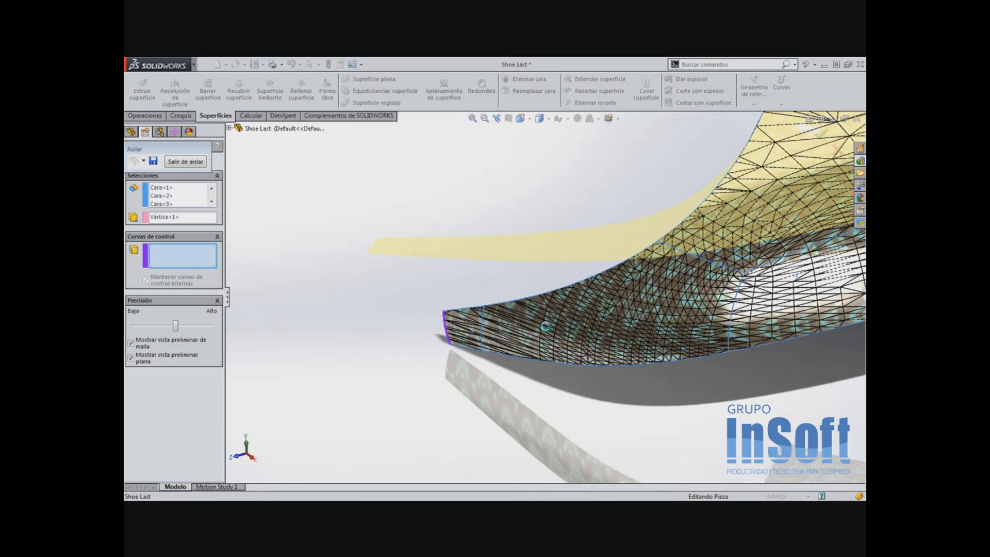
{"action": "scroll", "coordinate": [551, 331], "scroll_direction": "down", "scroll_amount": 6}
{"action": "middle_click_drag", "start_coordinate": [582, 309], "coordinate": [549, 322]}
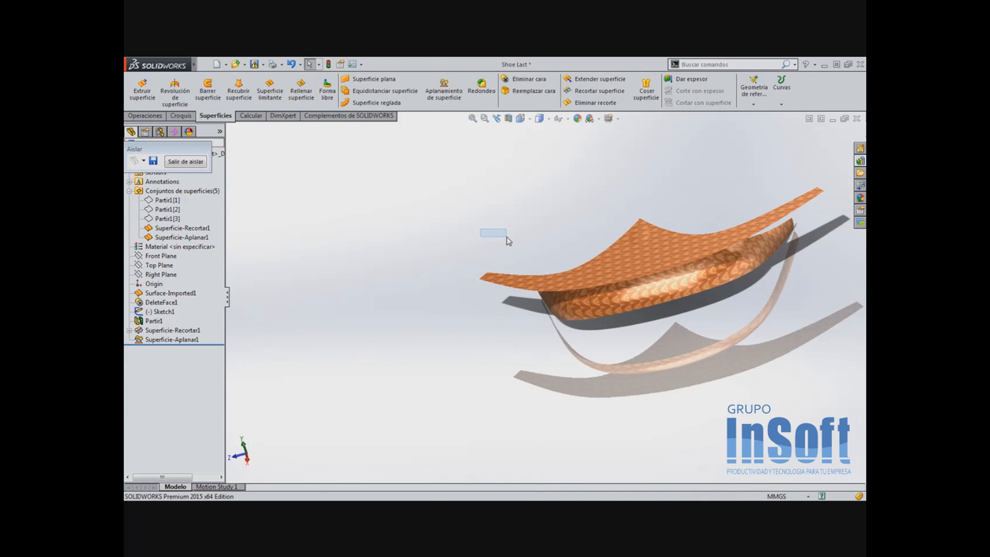
Step: Exit the current isolation, isolate only the flattened surface and orient the view normal to it
{"action": "scroll", "coordinate": [533, 252], "scroll_direction": "down", "scroll_amount": 3}
{"action": "left_click", "coordinate": [752, 304]}
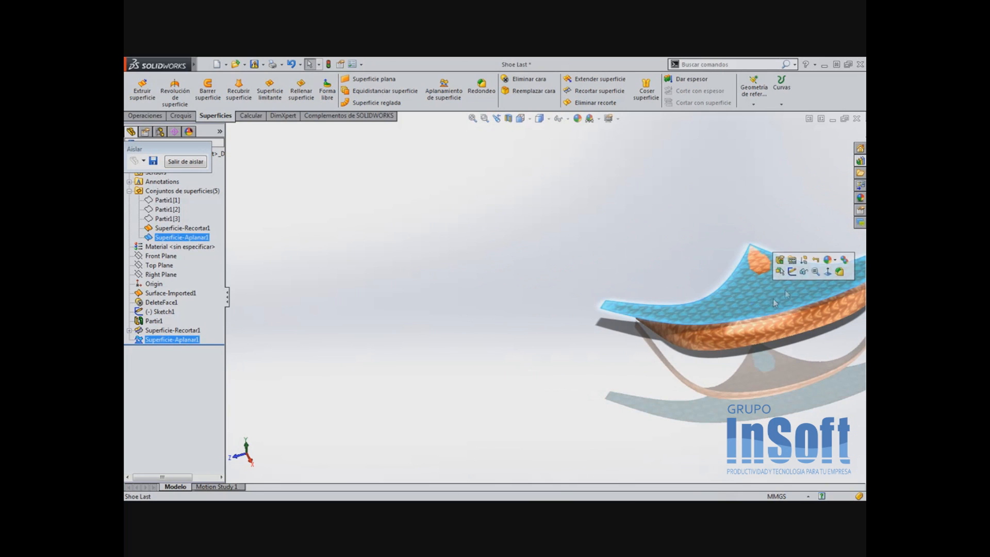
{"action": "left_click", "coordinate": [185, 162]}
{"action": "right_click", "coordinate": [709, 316]}
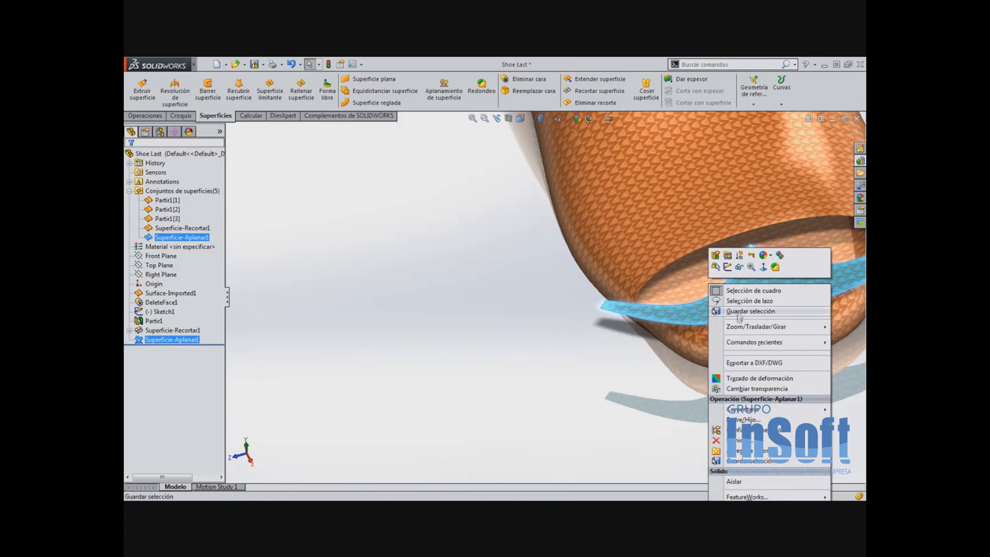
{"action": "left_click", "coordinate": [734, 481]}
{"action": "left_click", "coordinate": [745, 291]}
{"action": "left_click", "coordinate": [817, 261]}
{"action": "left_click", "coordinate": [679, 312]}
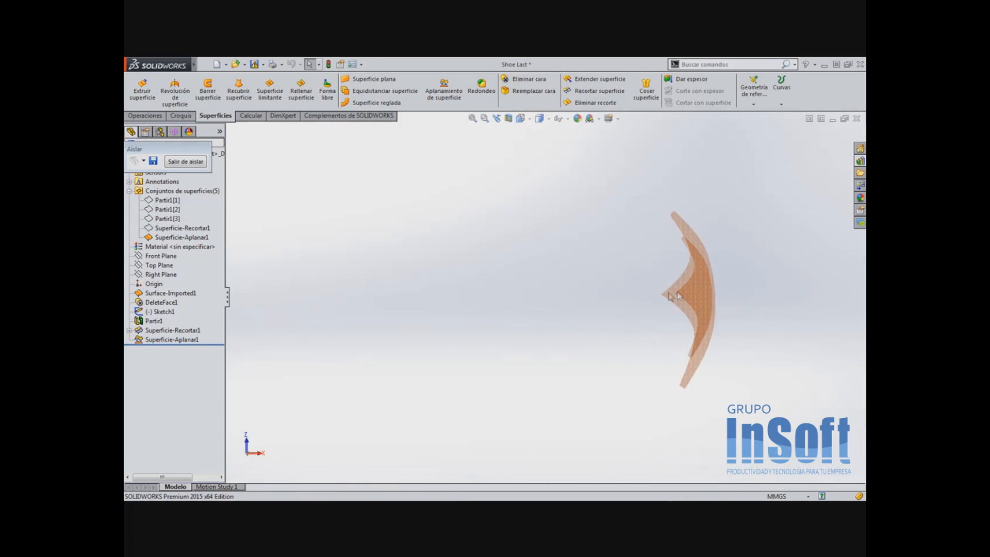
{"action": "key", "text": "z"}
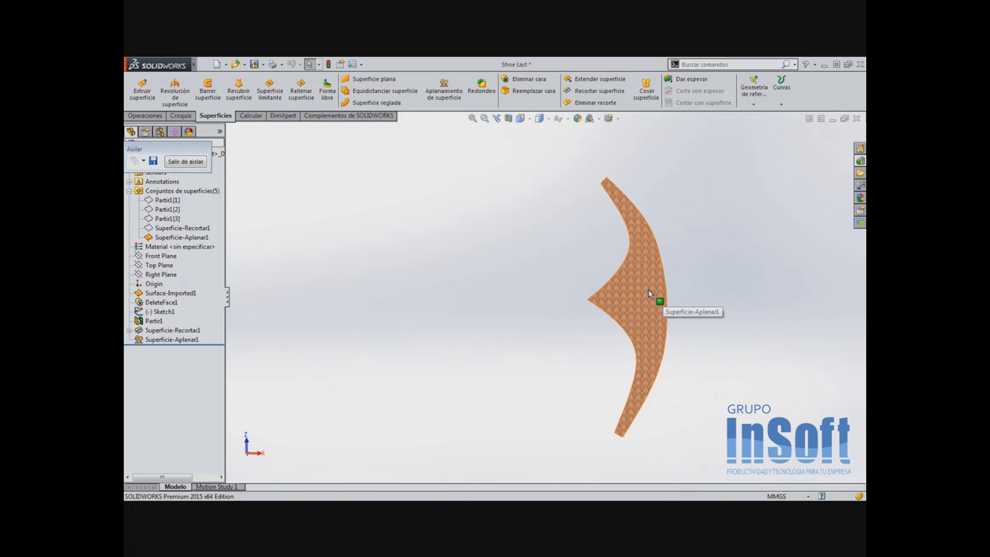
Step: Save the flattened surface's face as a selection set
{"action": "left_click", "coordinate": [648, 289]}
{"action": "right_click", "coordinate": [649, 292]}
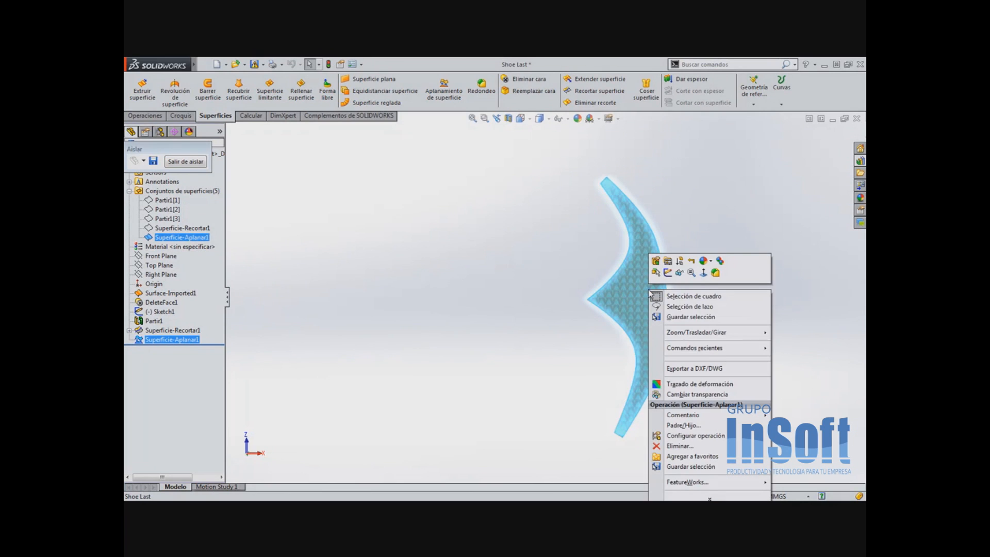
{"action": "left_click", "coordinate": [670, 317]}
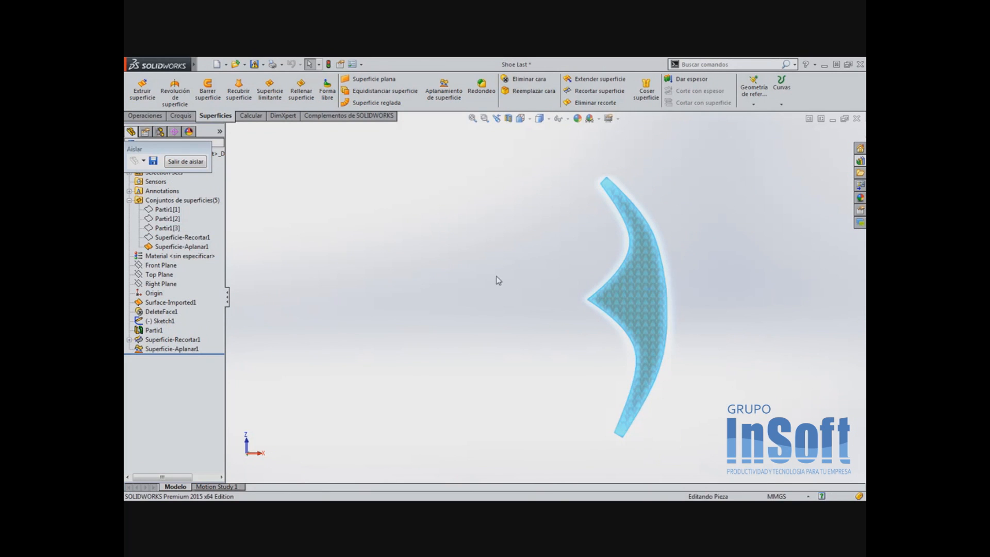
Step: Export the flattened surface's face to a DXF file named Shoe Last
{"action": "right_click", "coordinate": [654, 298]}
{"action": "left_click", "coordinate": [717, 374]}
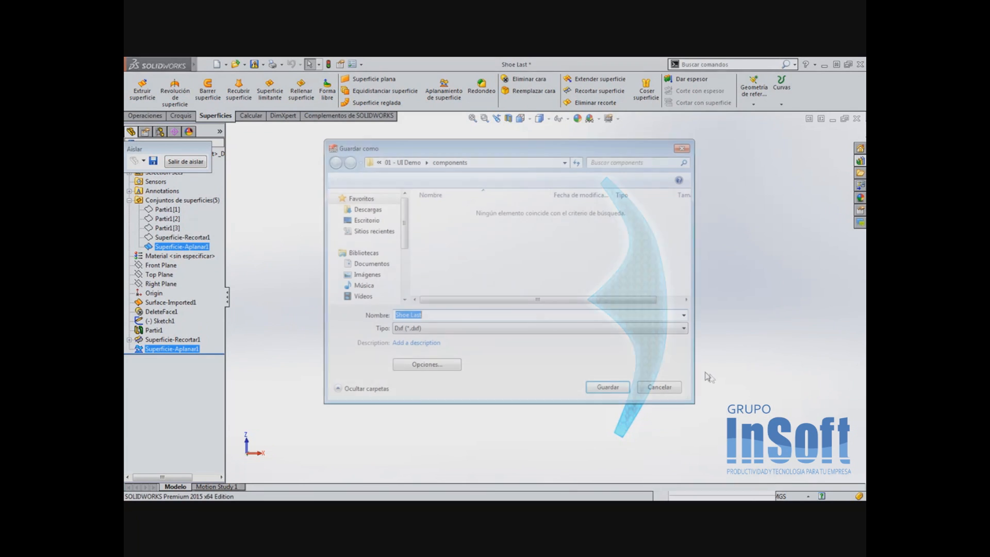
{"action": "left_click", "coordinate": [607, 386]}
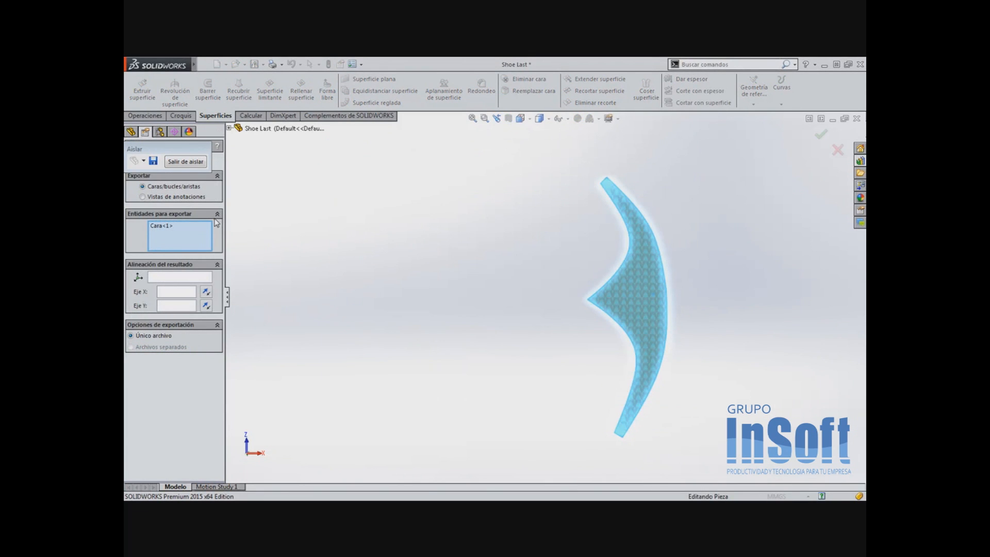